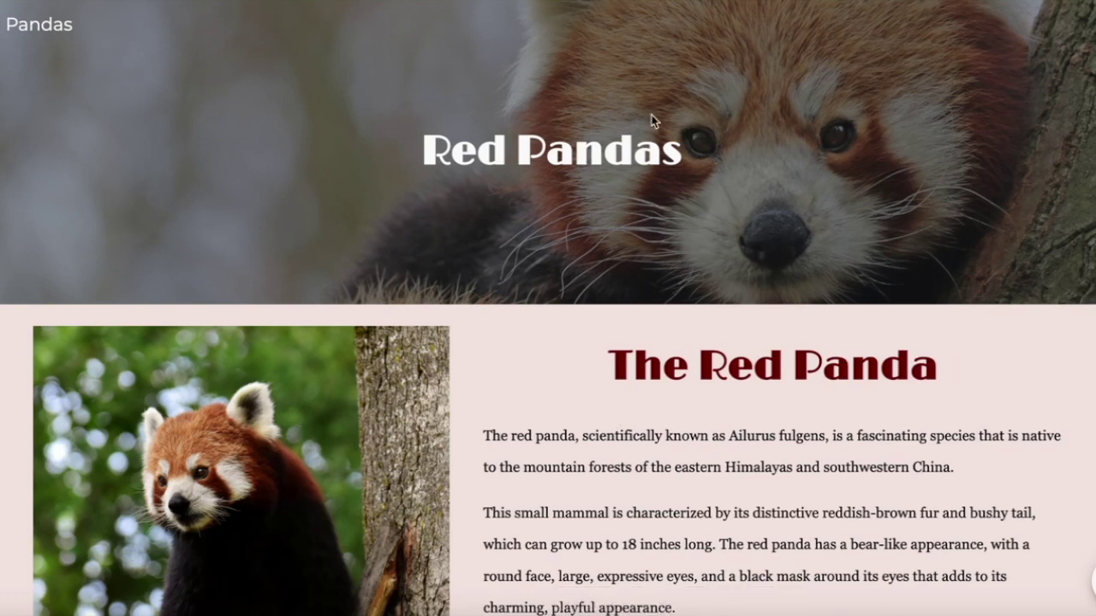
Look through the published Red Pandas example site, examining its header, text sections, pictures and decline chart.
scroll(635, 197, "down", 3)
scroll(628, 286, "down", 10)
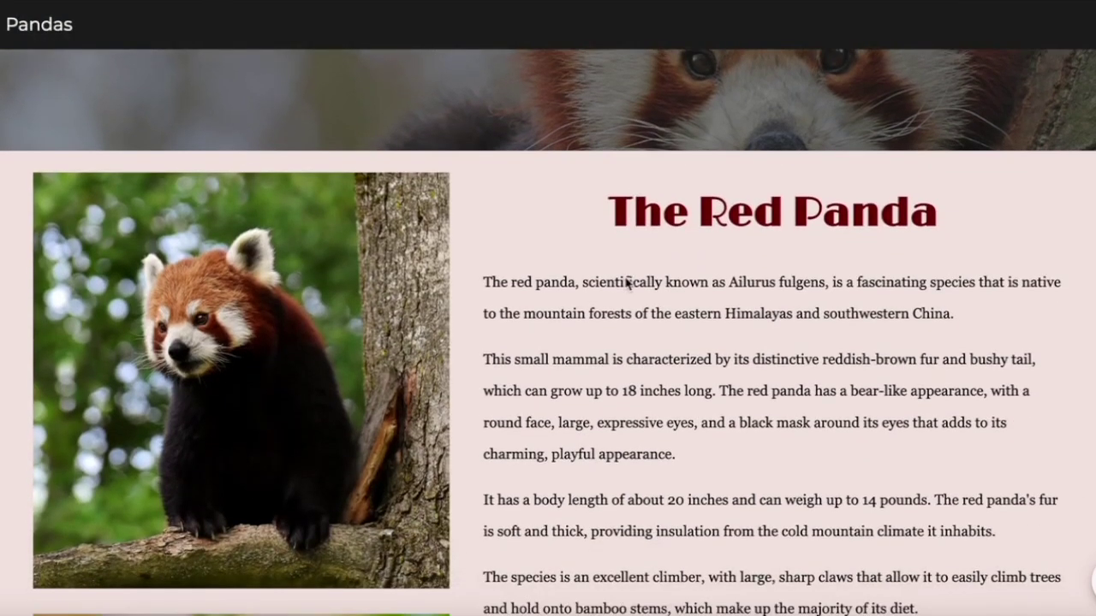
scroll(625, 284, "down", 18)
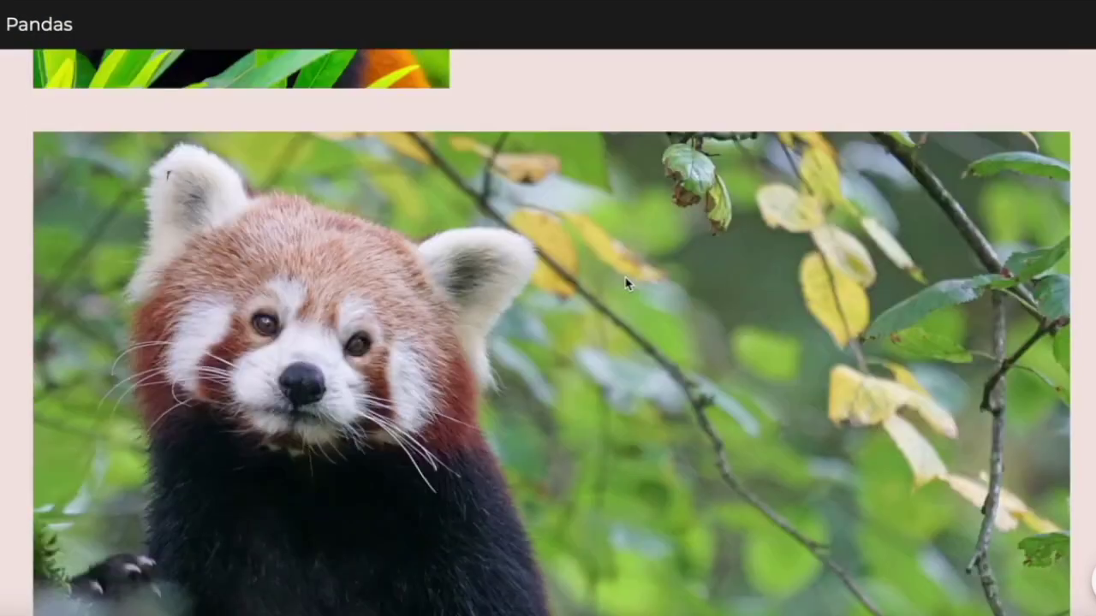
scroll(626, 284, "down", 8)
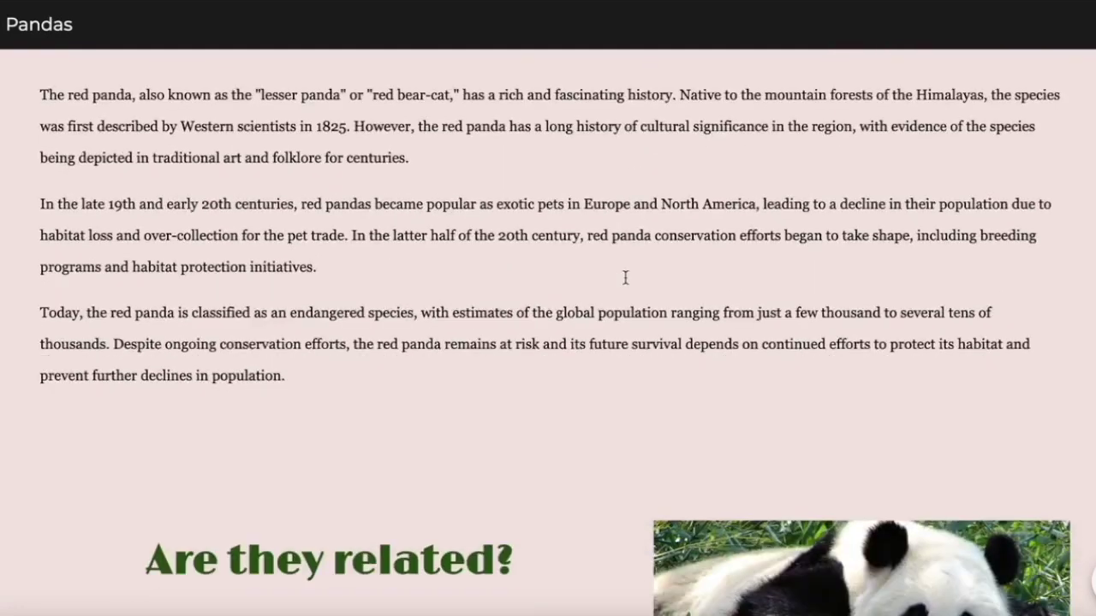
scroll(626, 284, "down", 3)
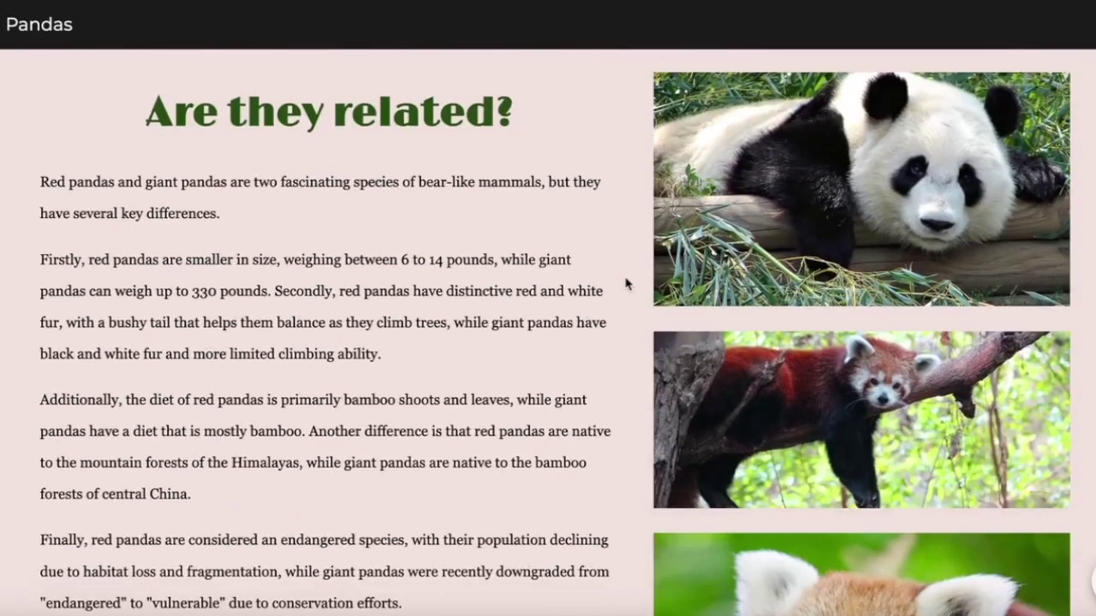
scroll(536, 310, "down", 5)
scroll(538, 313, "up", 6)
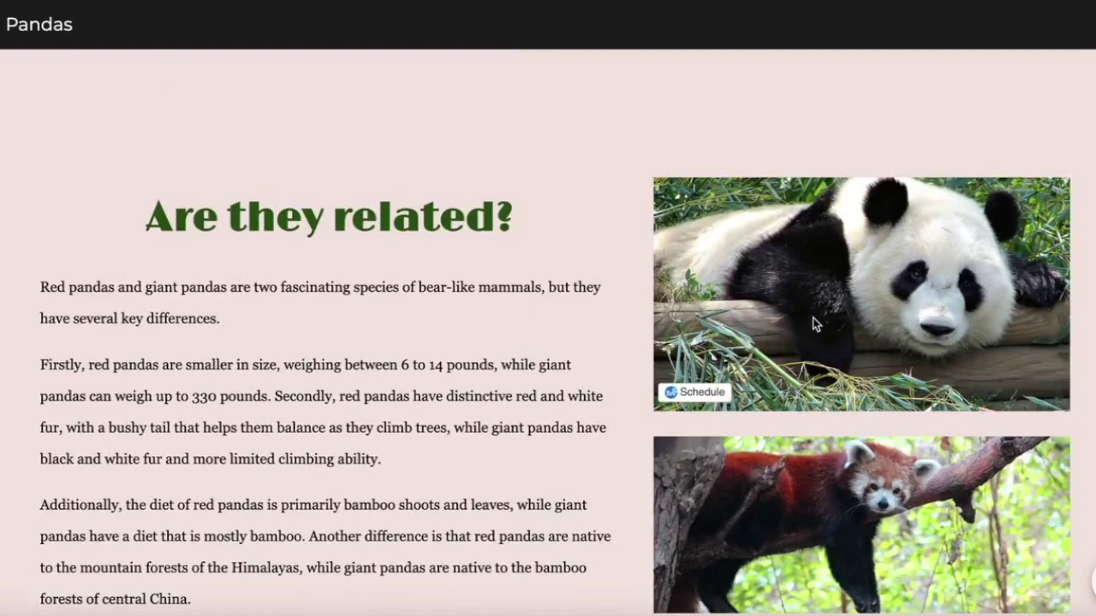
scroll(813, 323, "down", 18)
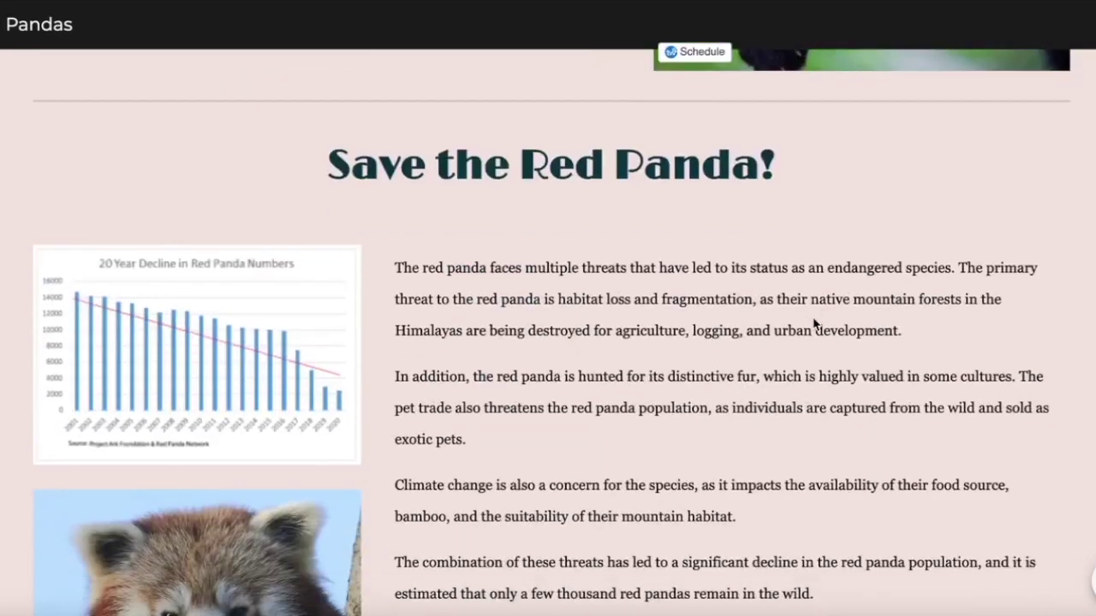
scroll(813, 321, "down", 1)
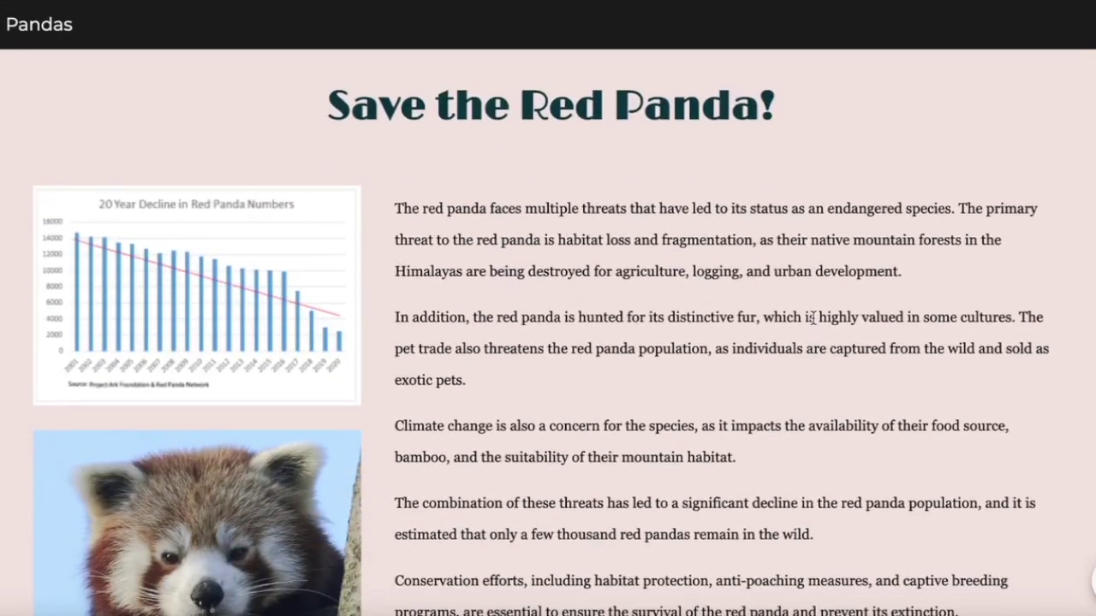
scroll(813, 318, "down", 12)
scroll(814, 318, "up", 9)
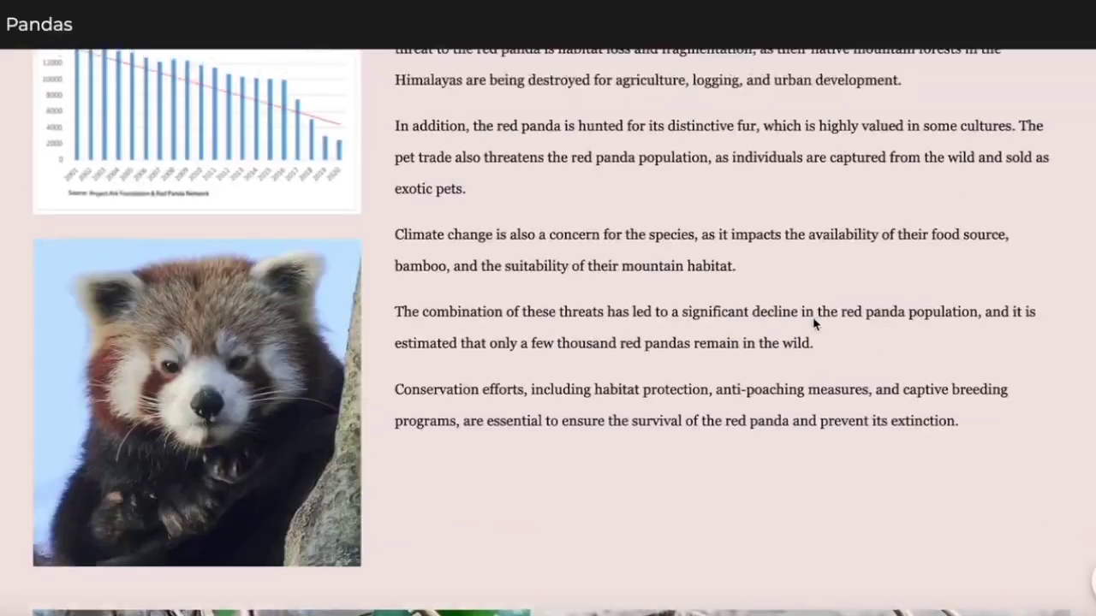
scroll(813, 324, "down", 10)
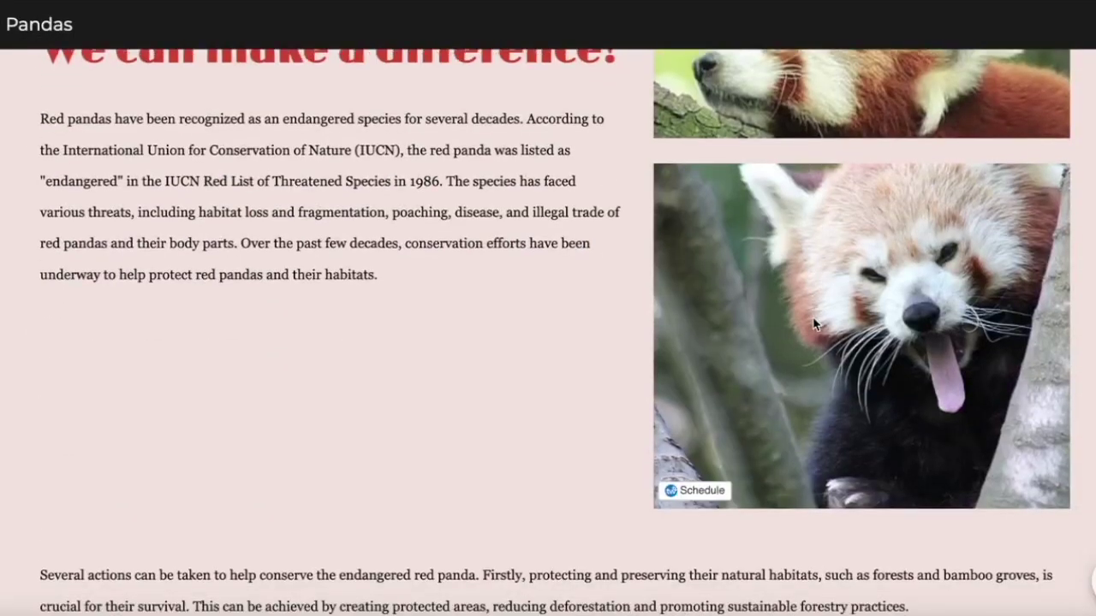
scroll(813, 324, "down", 5)
scroll(813, 323, "up", 11)
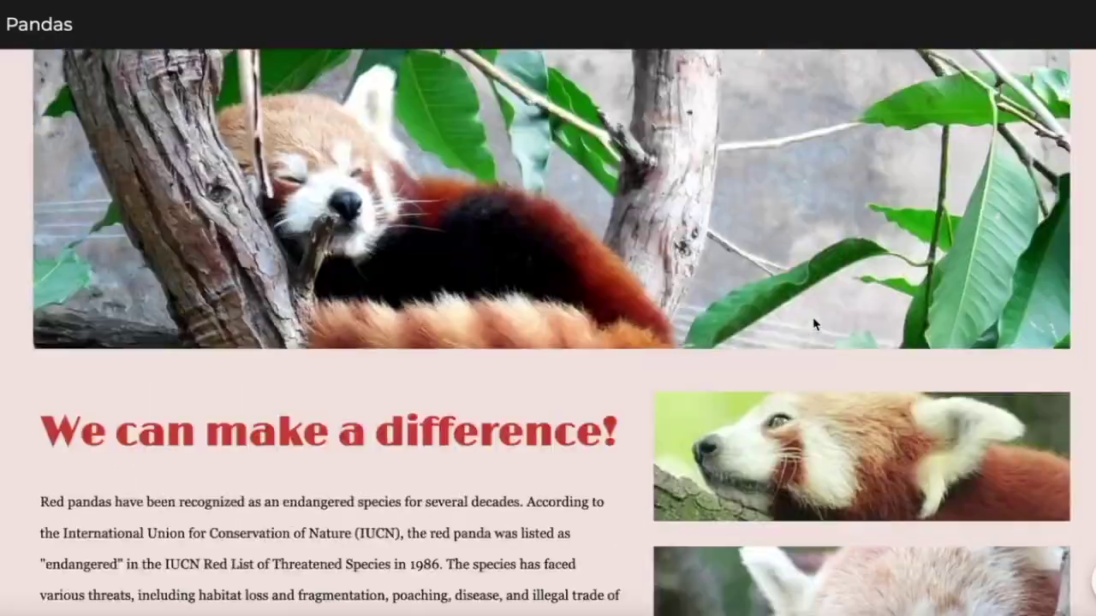
scroll(813, 324, "down", 12)
scroll(814, 318, "up", 5)
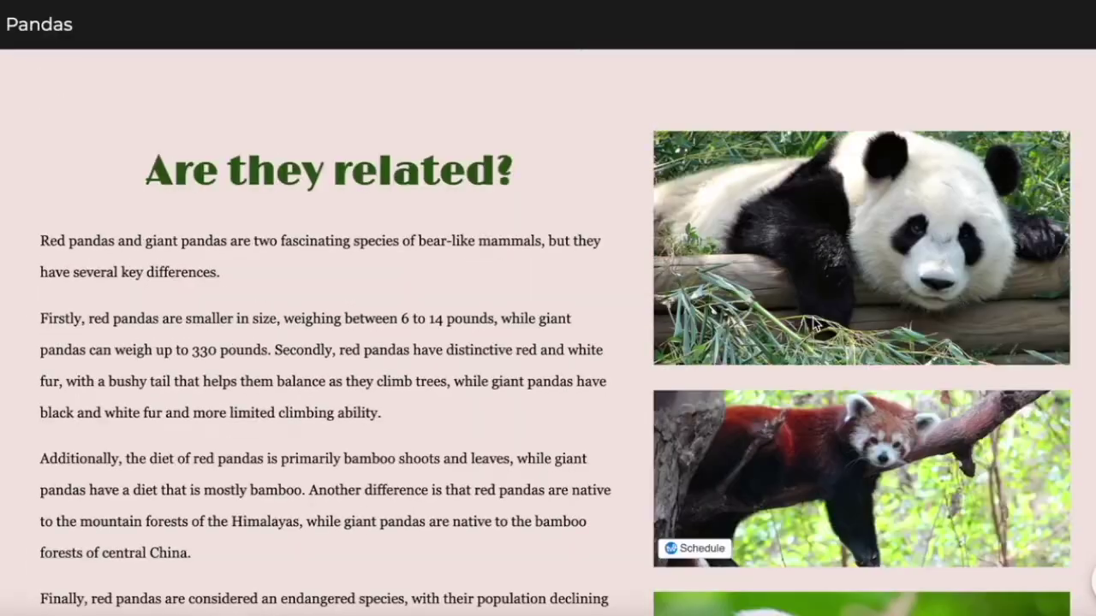
scroll(814, 323, "up", 10)
scroll(815, 324, "down", 6)
scroll(815, 323, "up", 2)
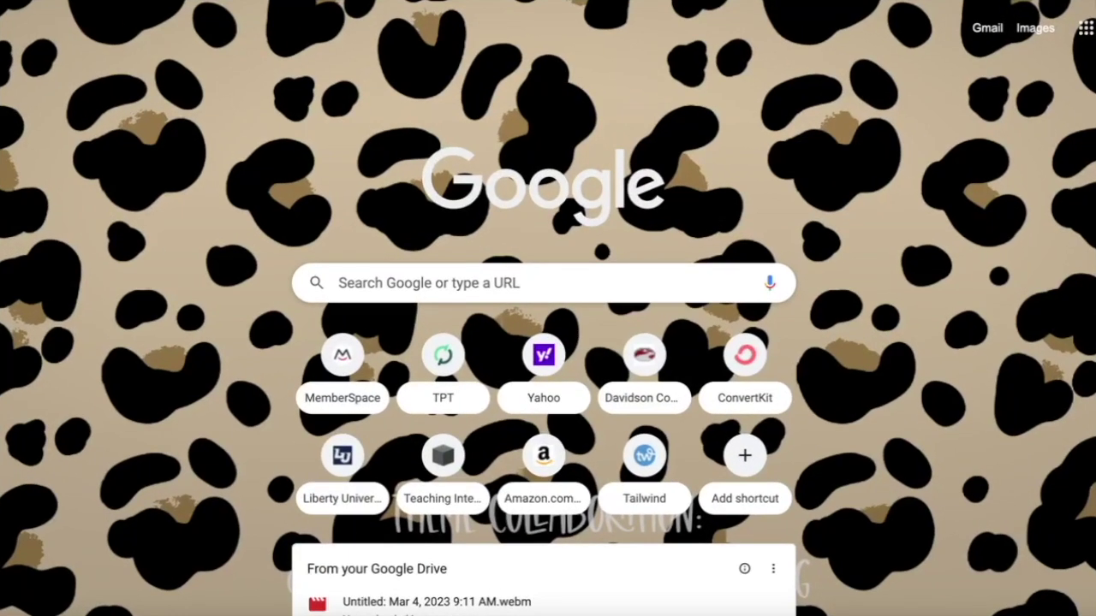
Switch to Google Sites from the new browser page's list of Google apps.
left_click(1085, 30)
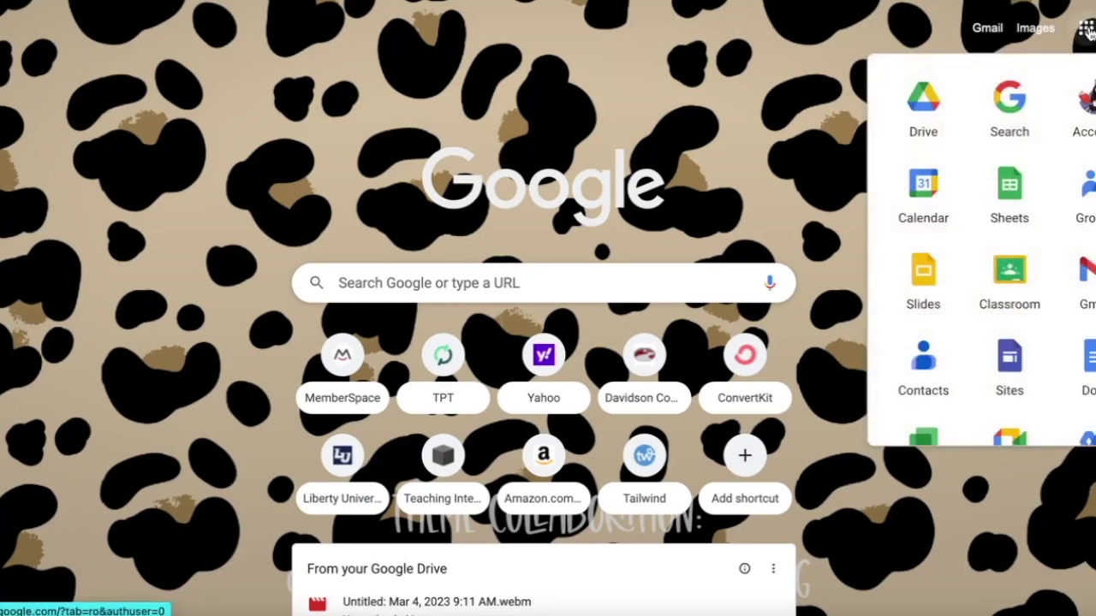
scroll(1027, 289, "down", 2)
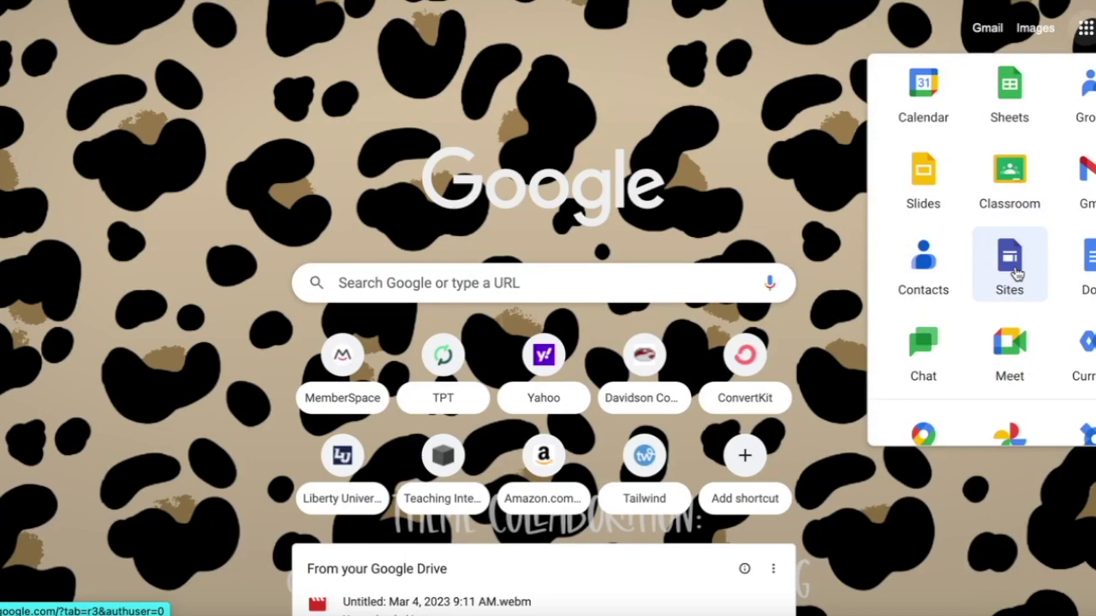
scroll(1017, 272, "down", 9)
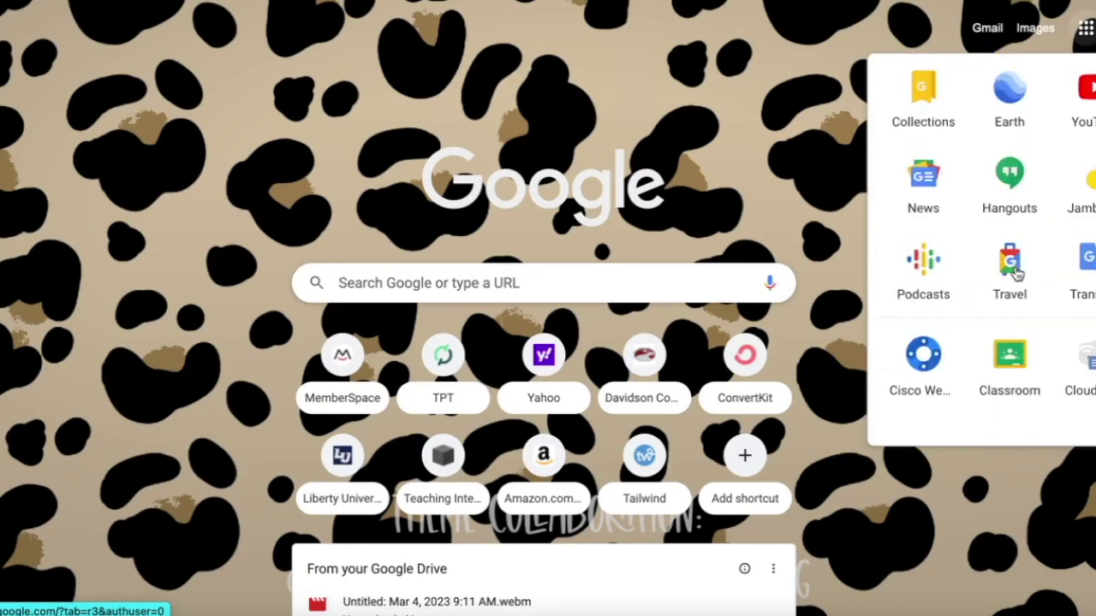
scroll(1017, 272, "down", 2)
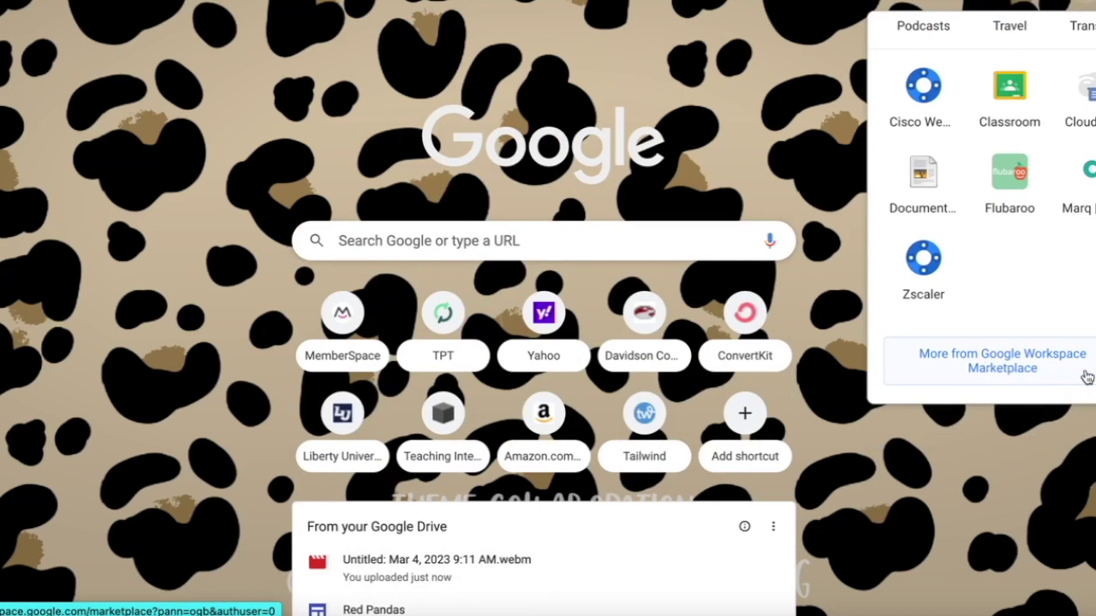
scroll(1086, 377, "up", 6)
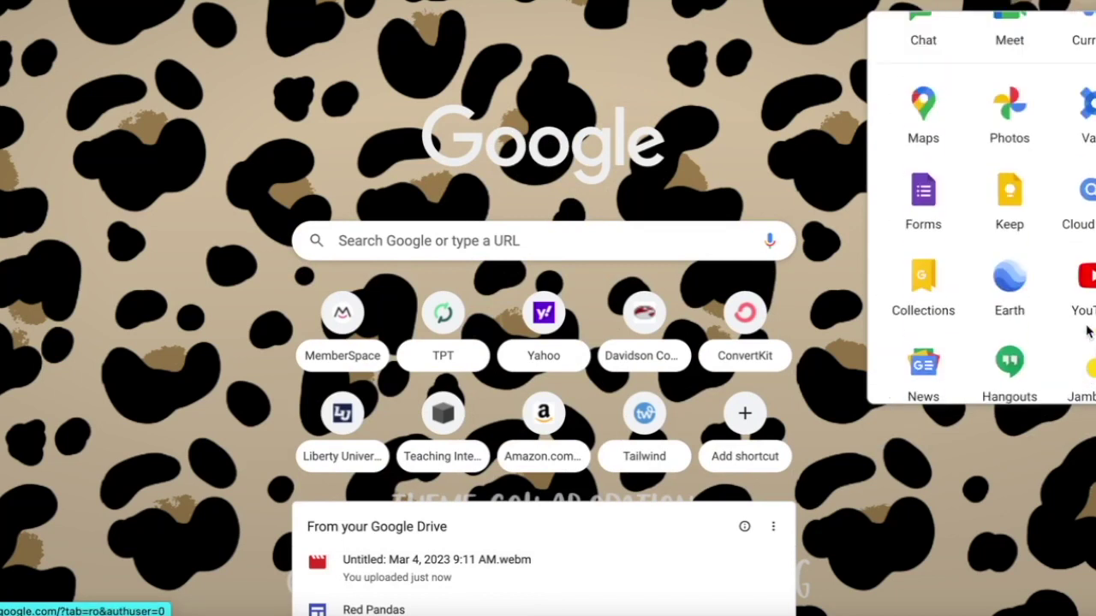
scroll(1083, 317, "up", 3)
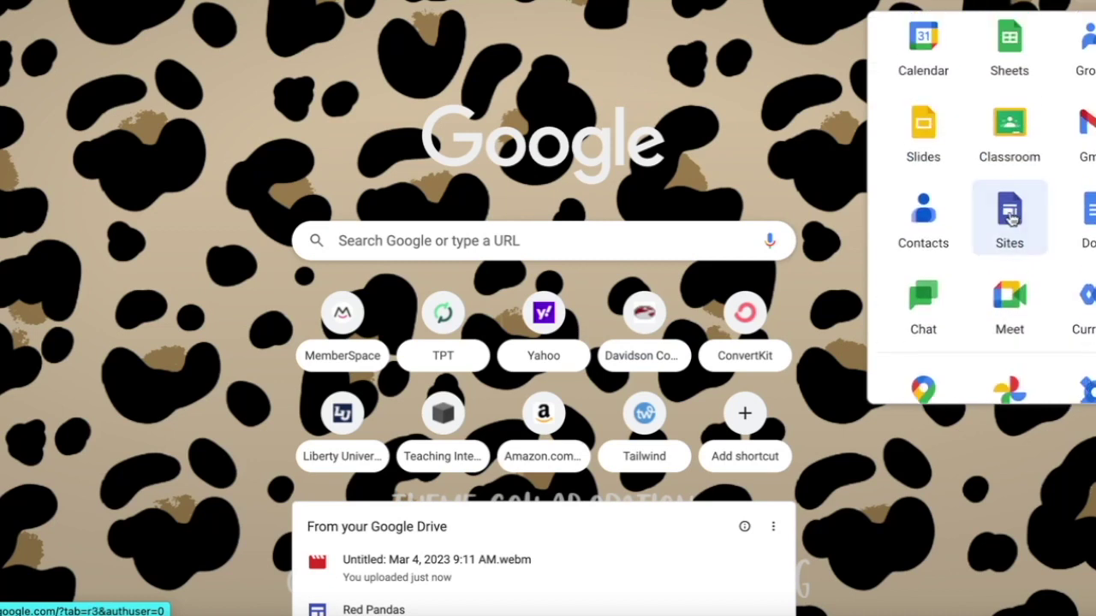
left_click(1010, 214)
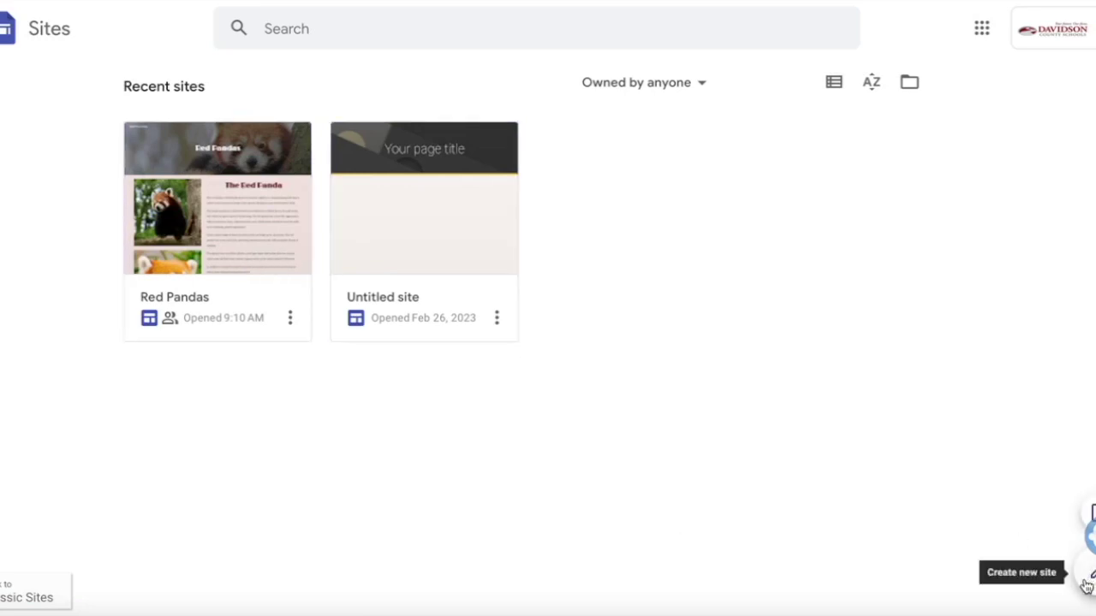
Create a new blank site and name it "Red Pandas".
left_click(1088, 581)
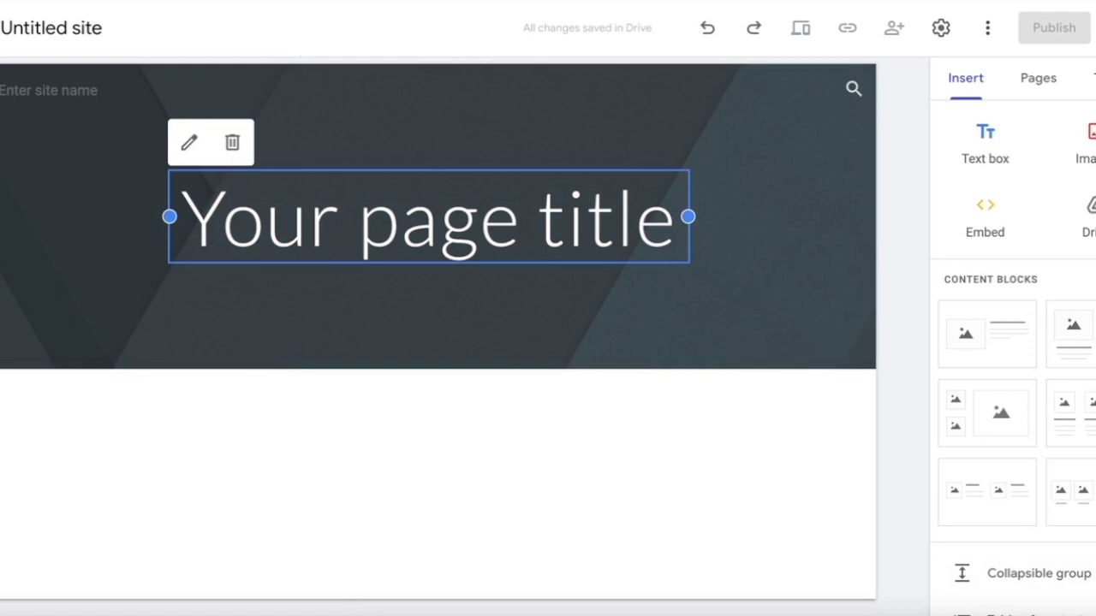
left_click(54, 25)
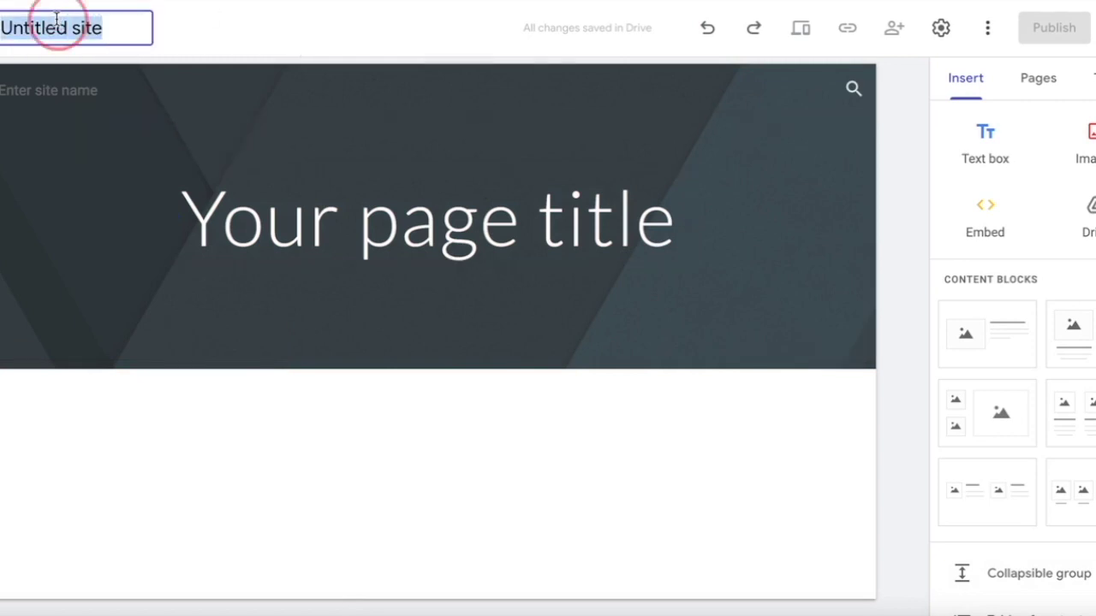
left_click_drag(103, 31, 12, 42)
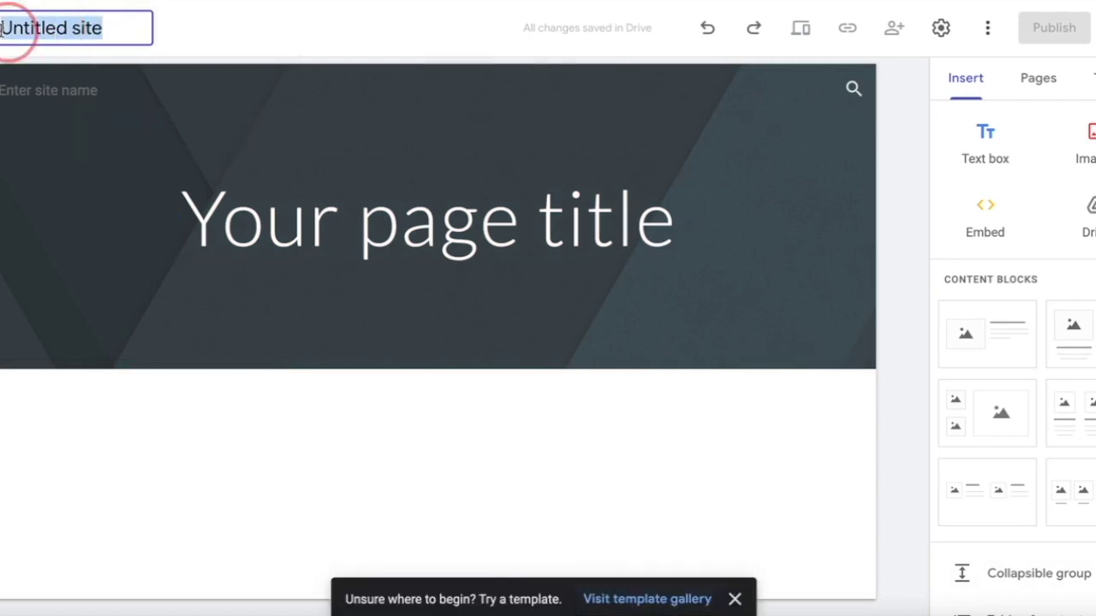
type("P")
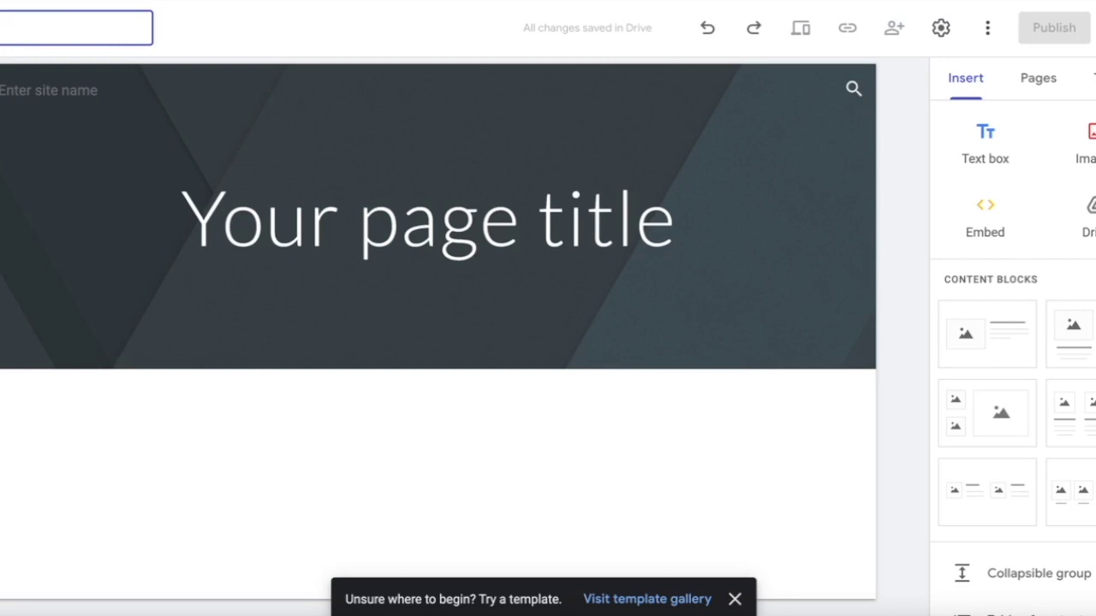
type("Red Pandas")
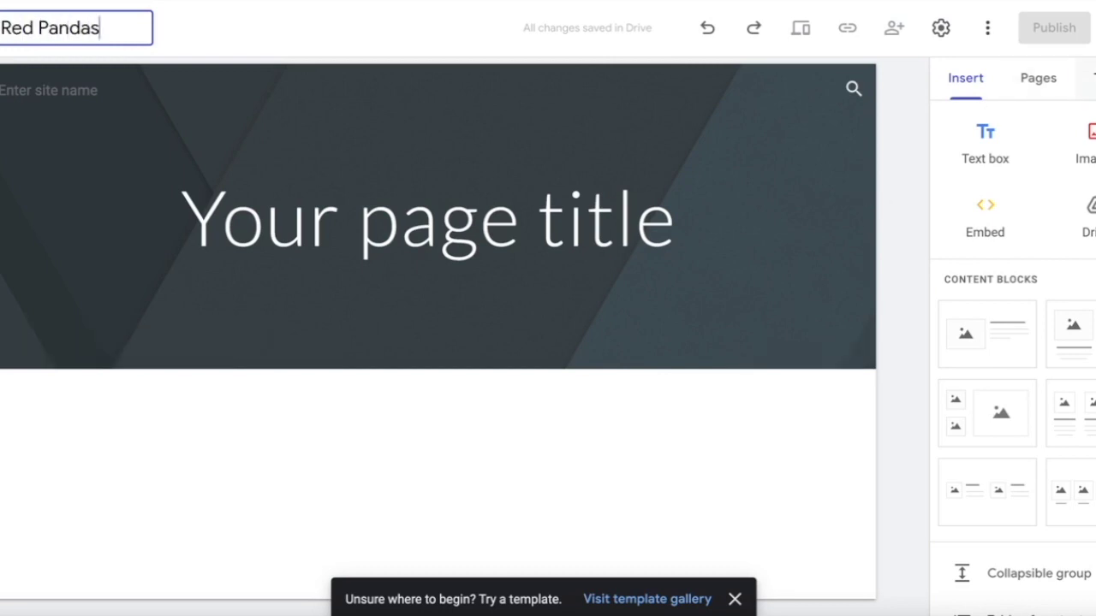
Apply the Impression theme to the site.
left_click(1089, 78)
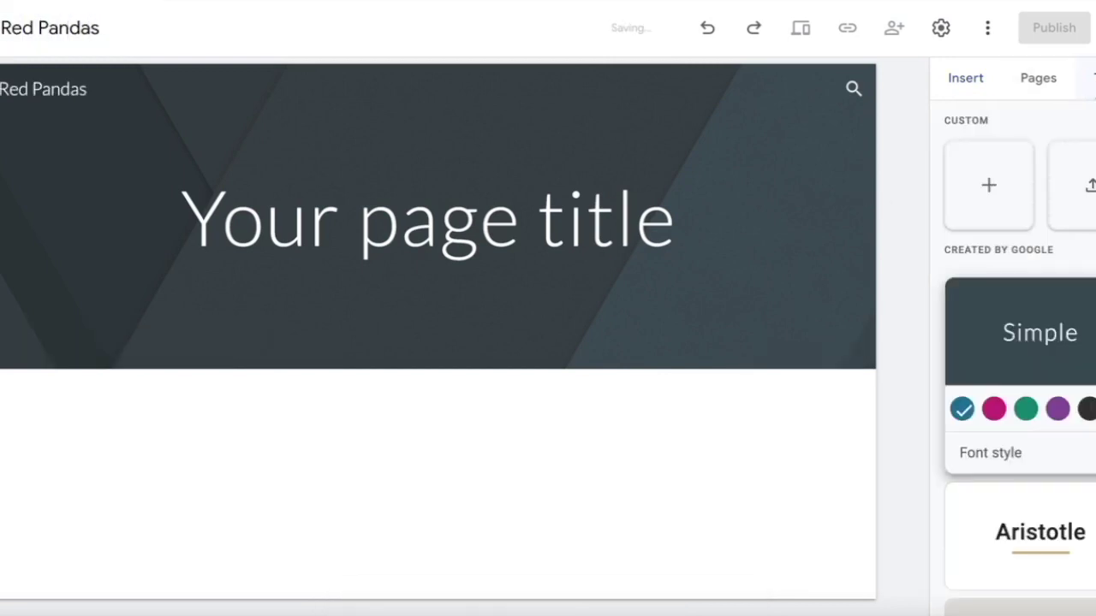
scroll(996, 330, "down", 2)
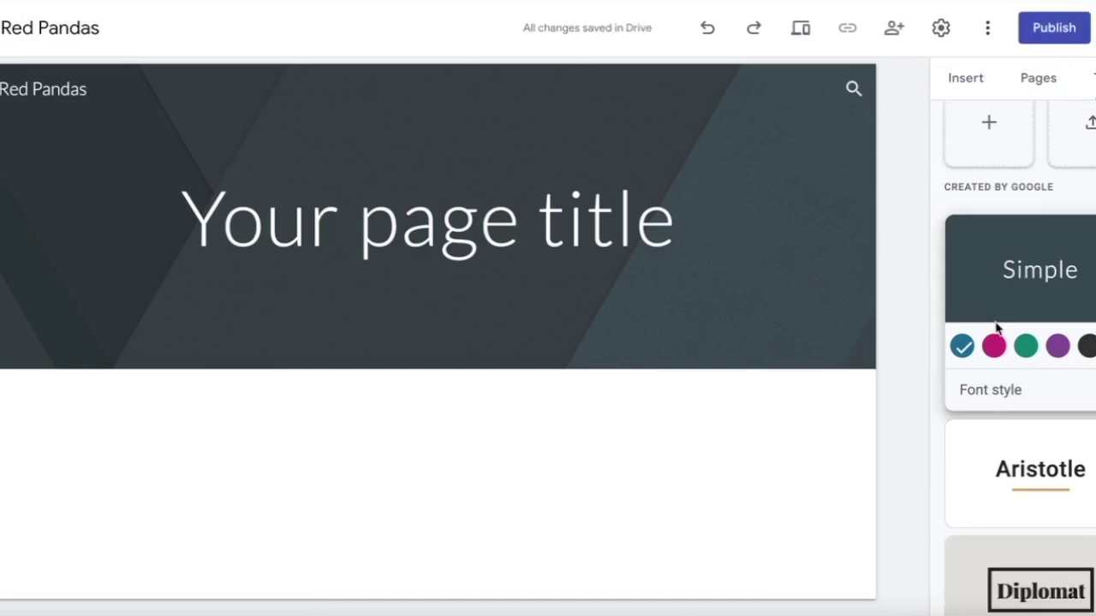
scroll(1011, 316, "down", 2)
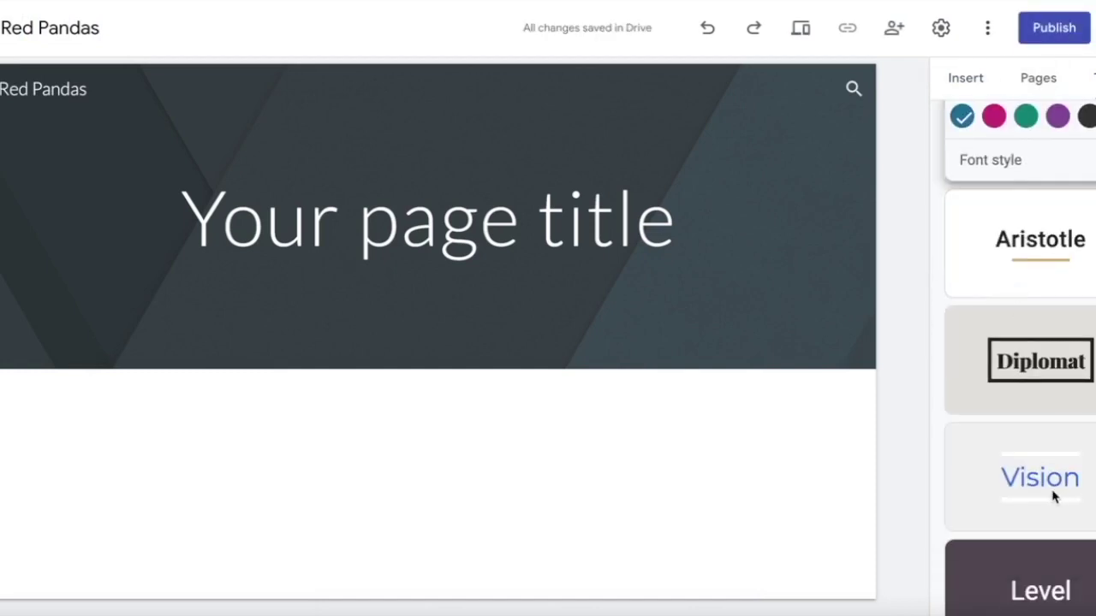
scroll(1053, 496, "down", 2)
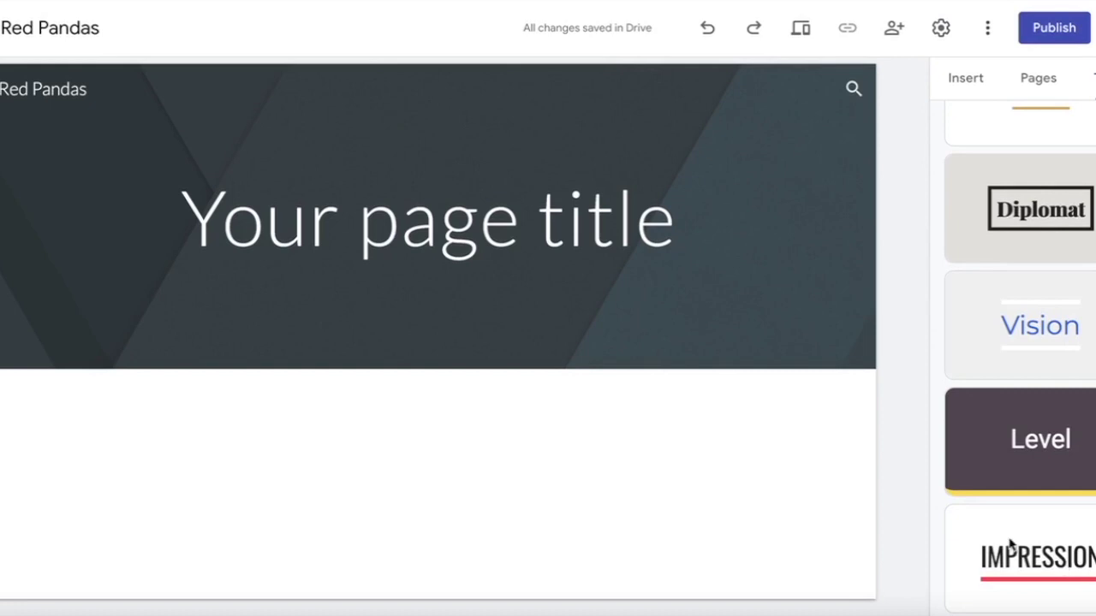
scroll(1038, 248, "up", 5)
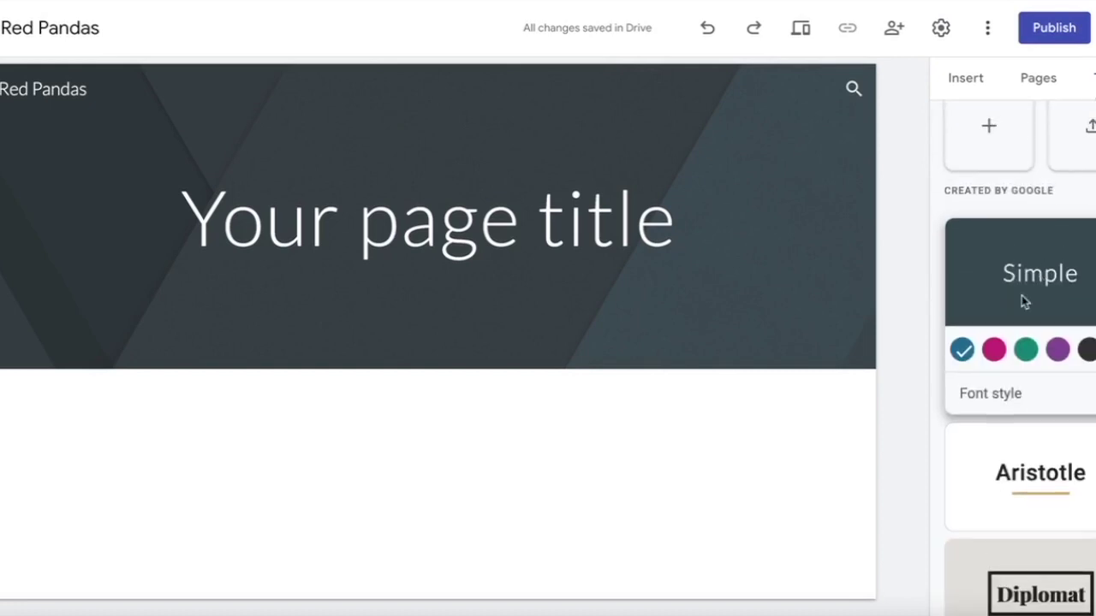
scroll(1023, 300, "down", 5)
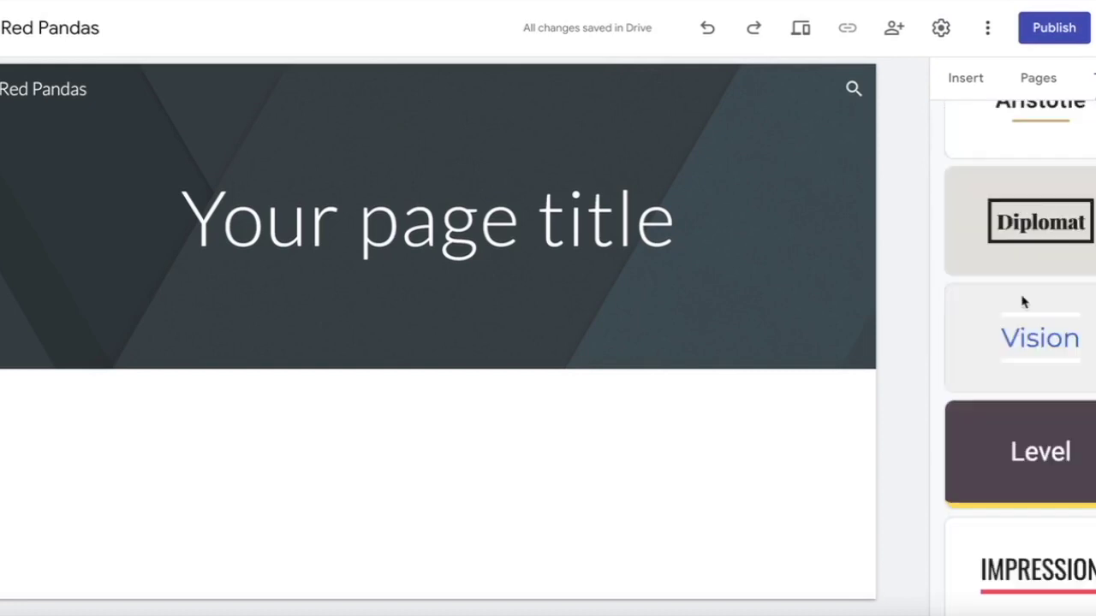
left_click(1014, 541)
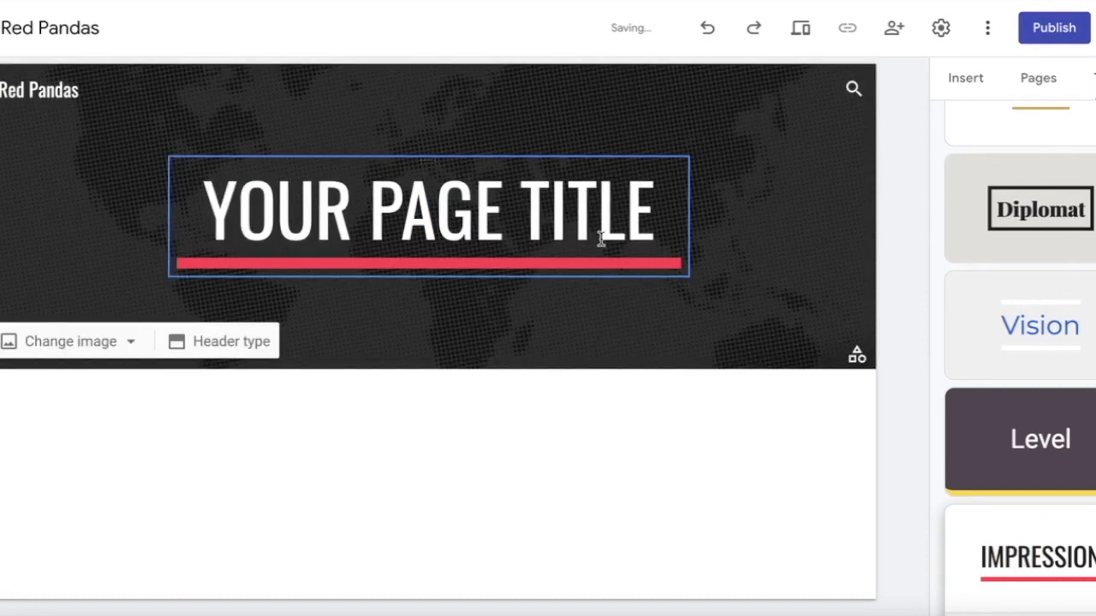
Replace the placeholder page title in the header with "Red Panda".
left_click(558, 208)
double_click(558, 208)
left_click(558, 208)
triple_click(559, 208)
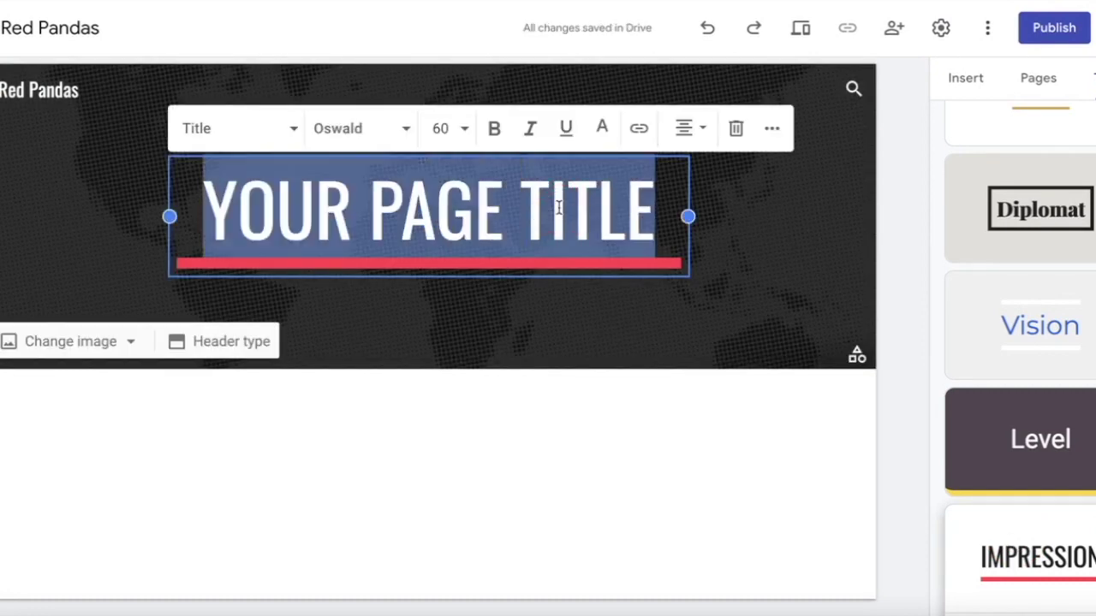
type("Red Pan")
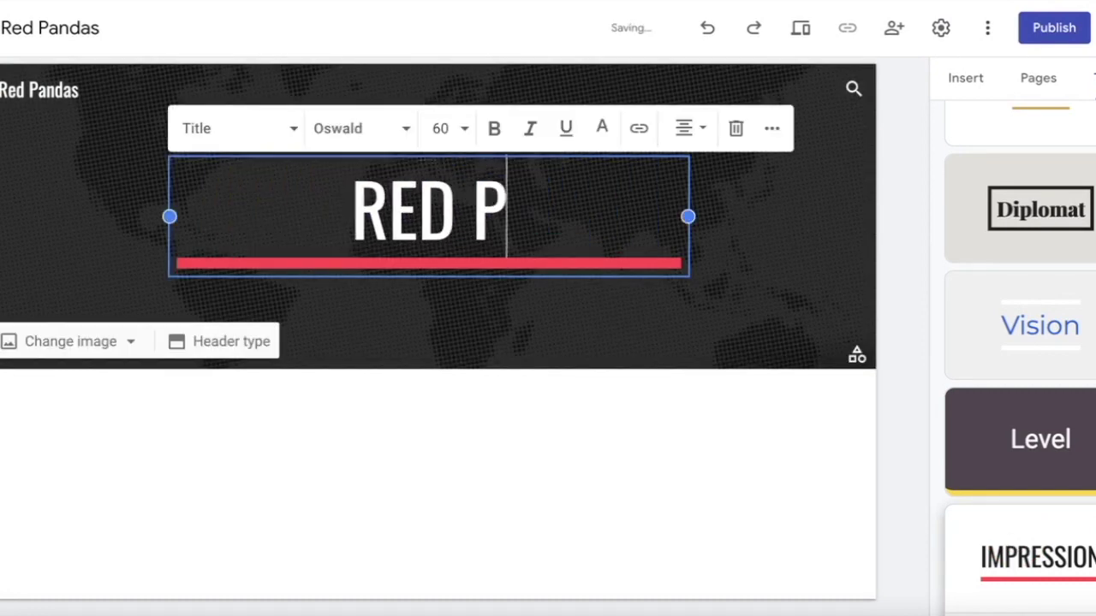
type("da")
left_click(891, 316)
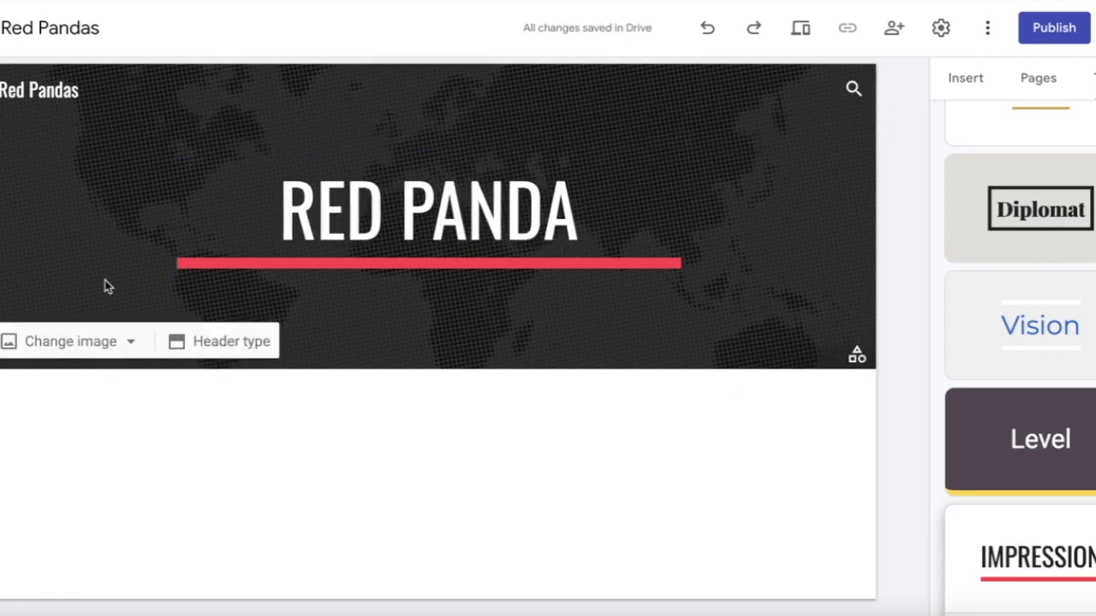
Replace the header image with a photo of a red panda lying on a branch, found by searching for "Red panda".
left_click(91, 351)
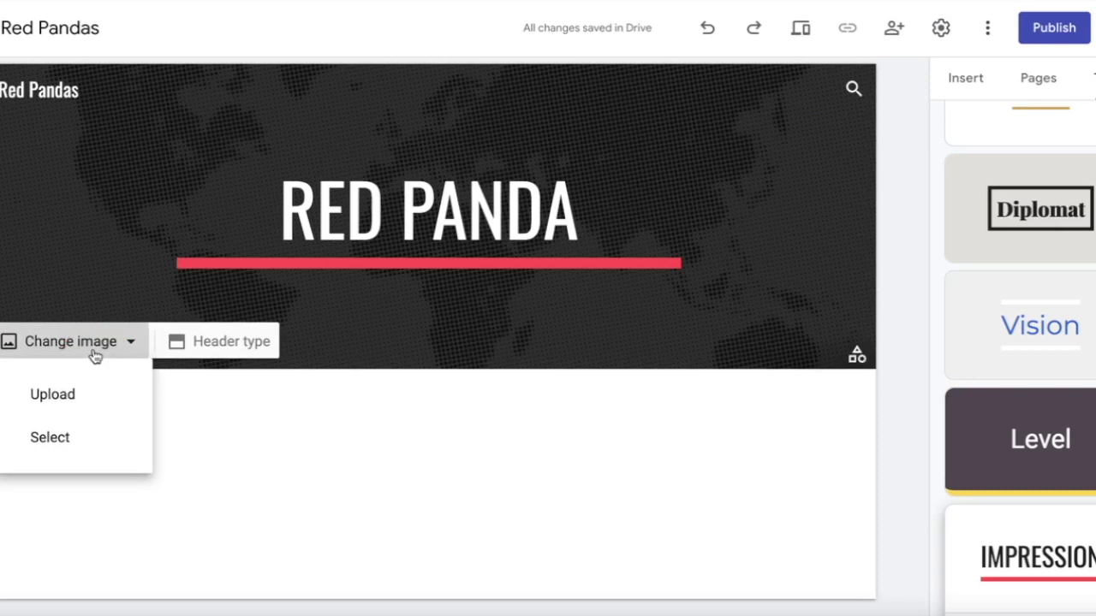
left_click(74, 438)
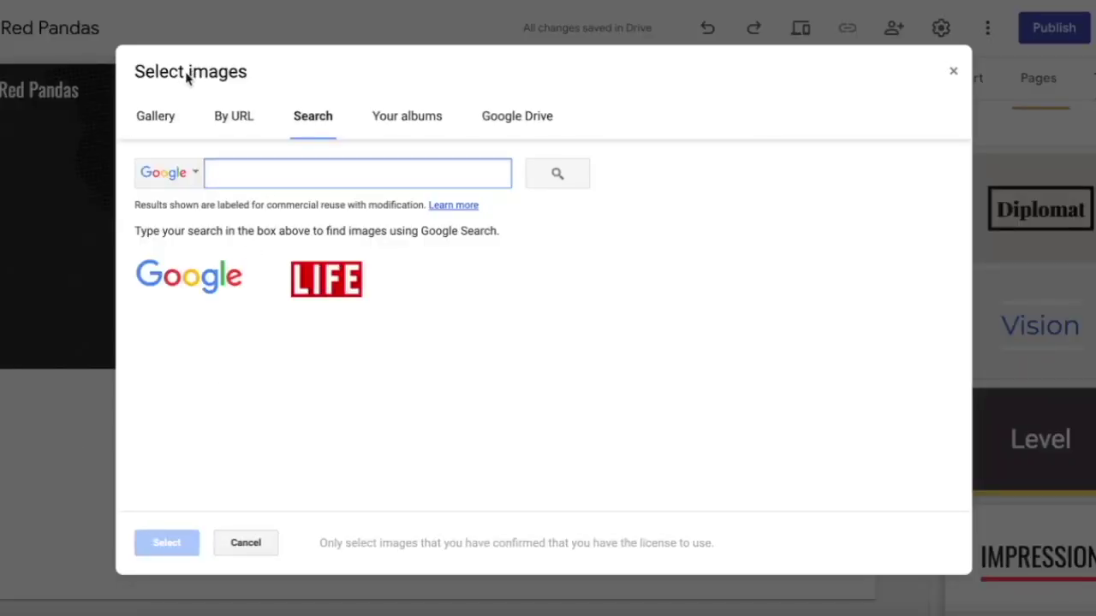
left_click(264, 173)
type("Re")
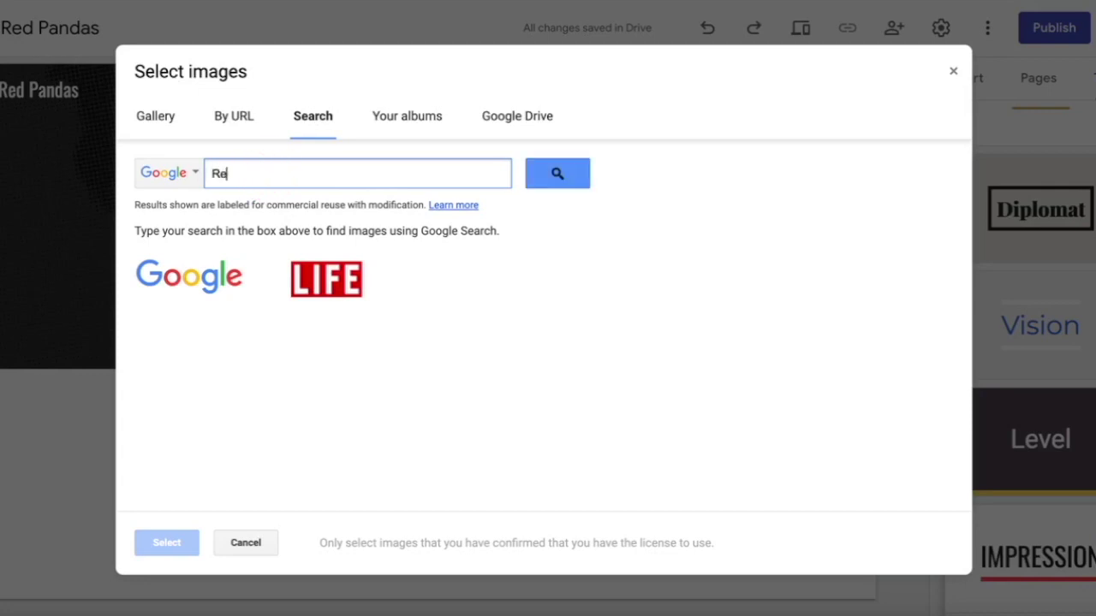
type("d panda")
key("Return")
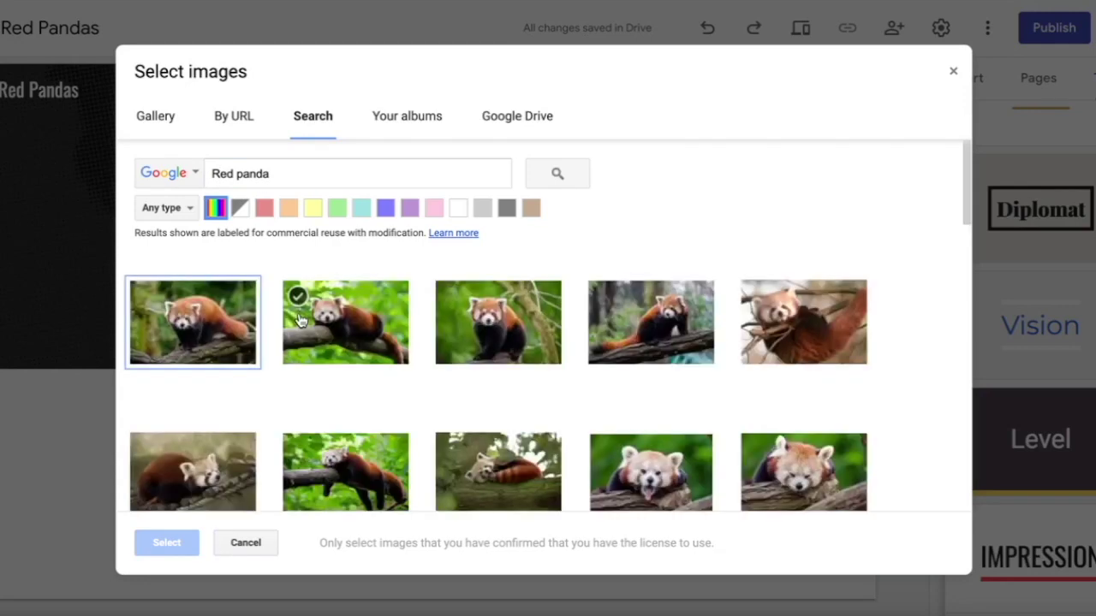
scroll(575, 403, "down", 6)
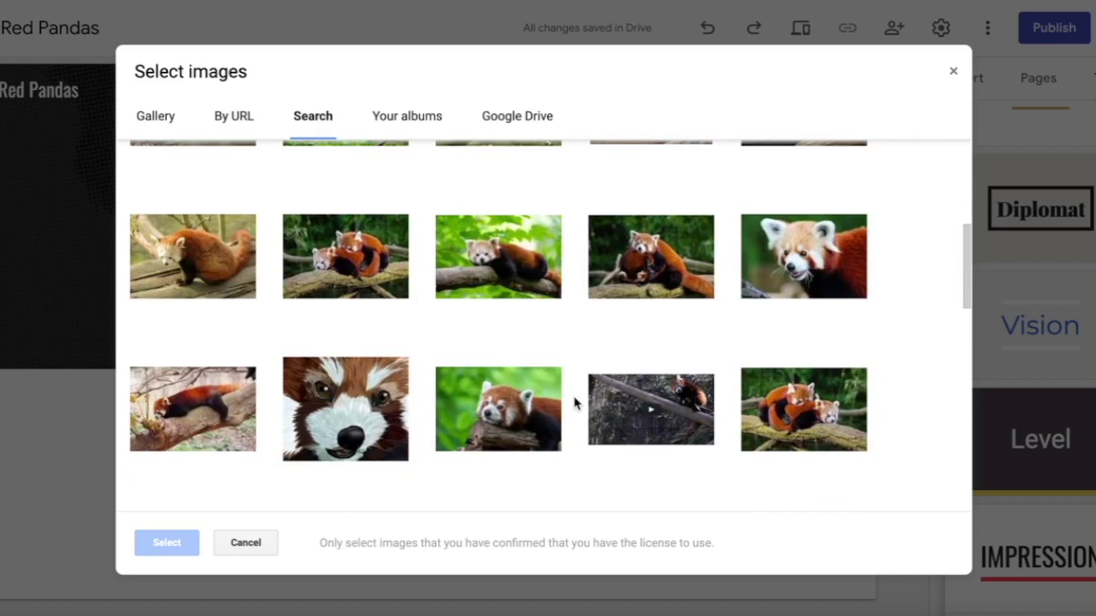
left_click(497, 261)
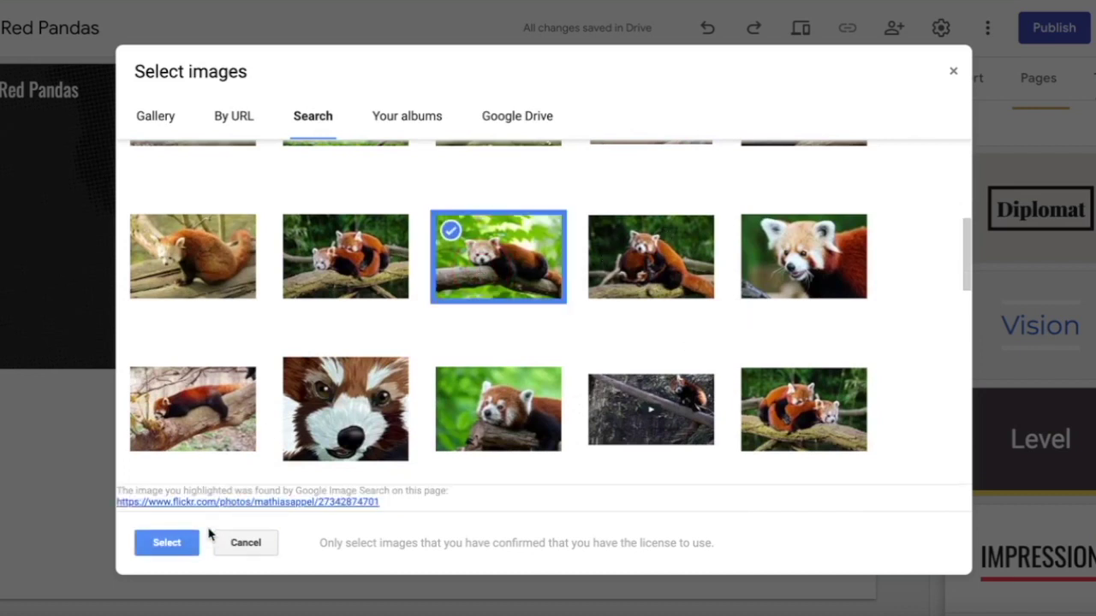
left_click(174, 541)
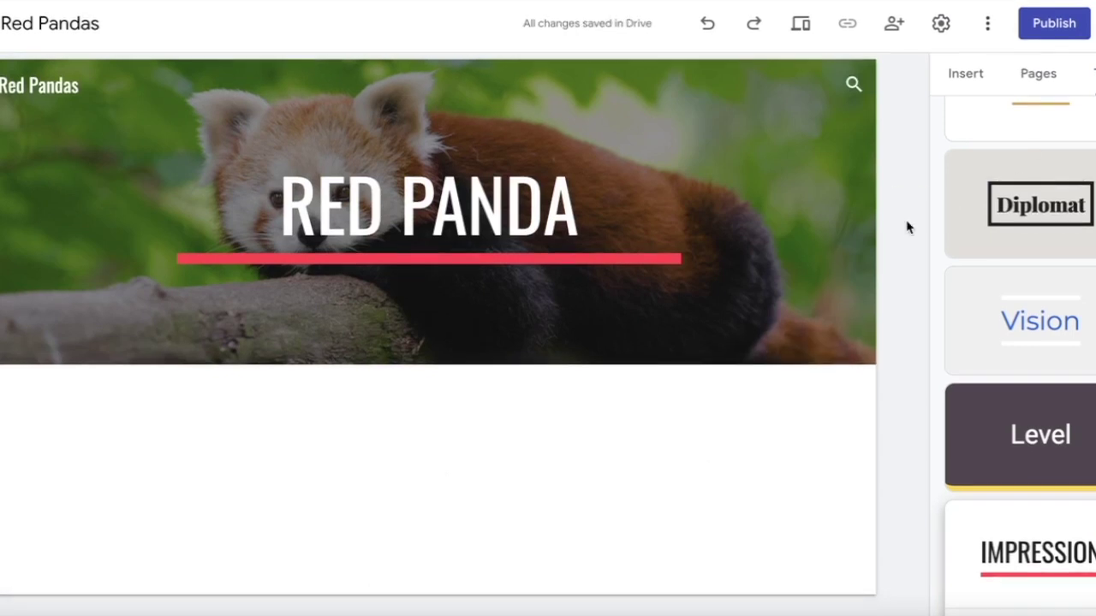
mouse_move(848, 202)
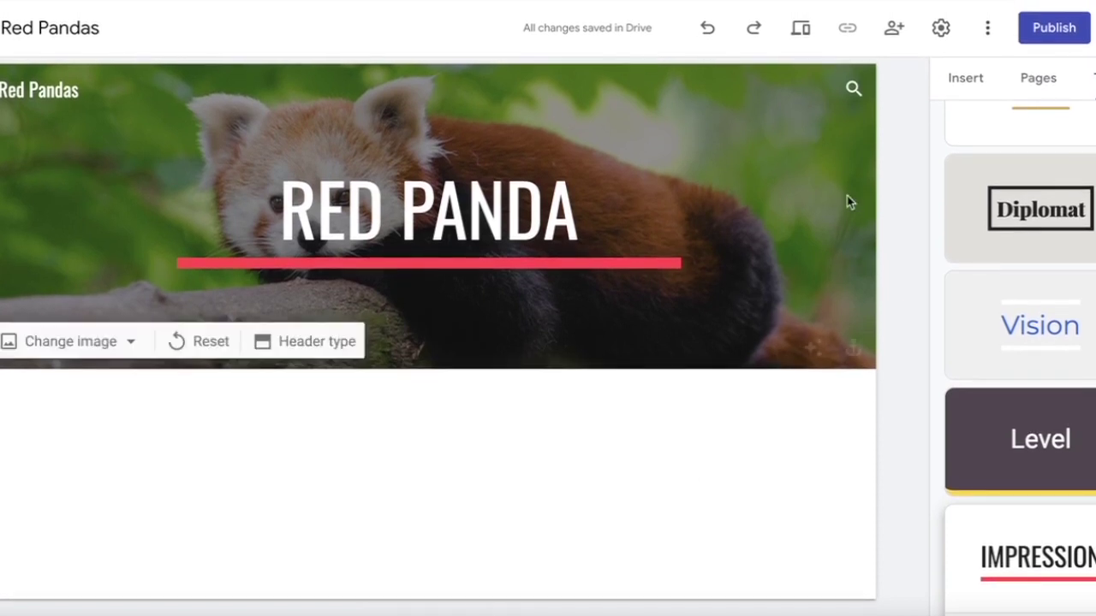
Add the content block with one image beside a heading and text below the header.
left_click(962, 83)
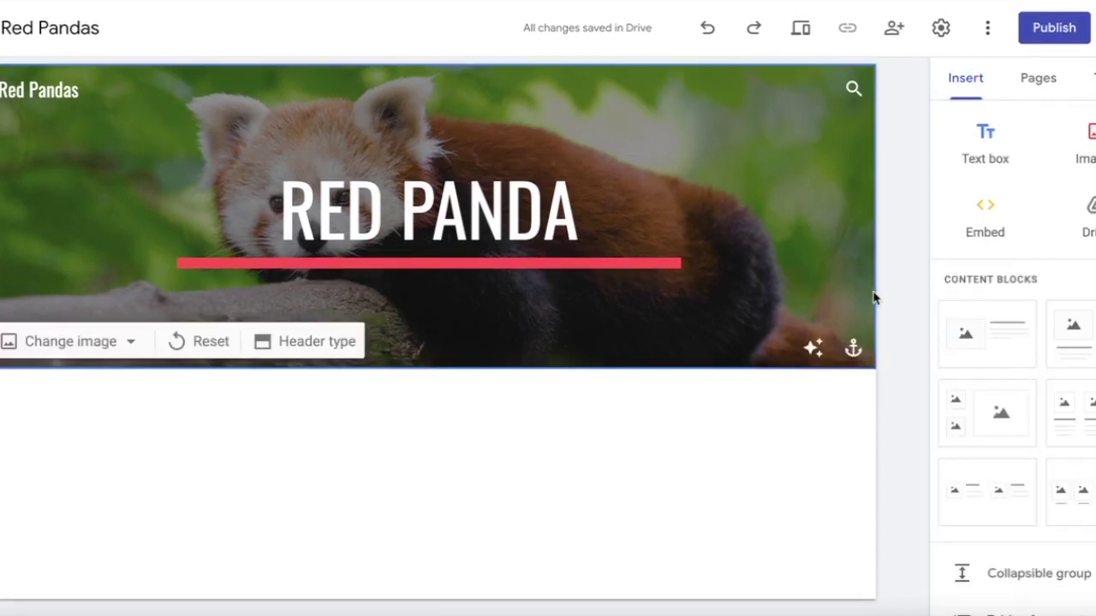
left_click(907, 299)
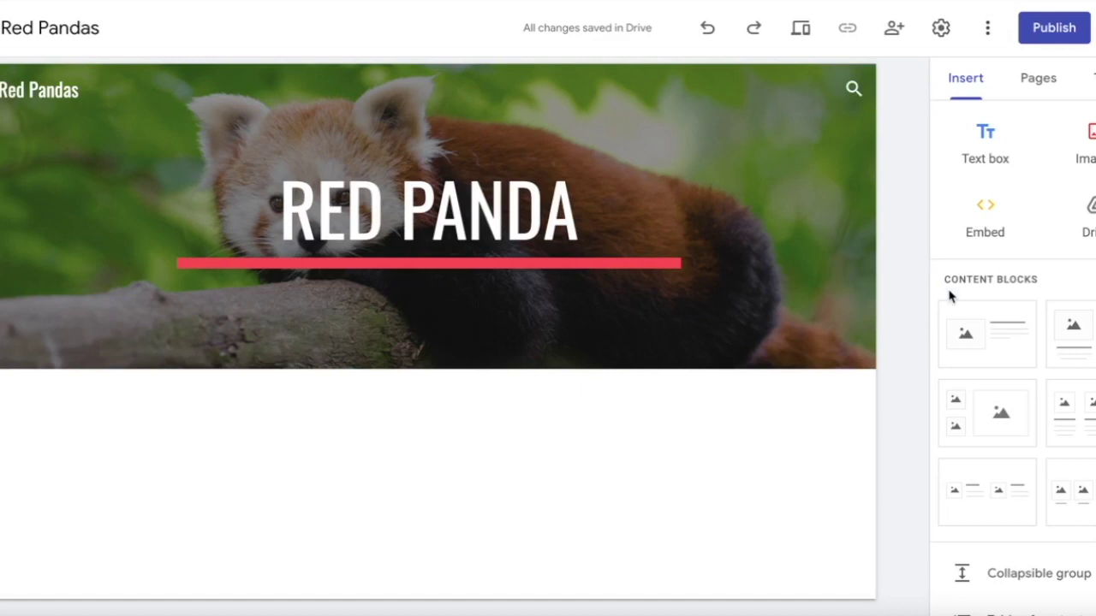
scroll(980, 467, "down", 1)
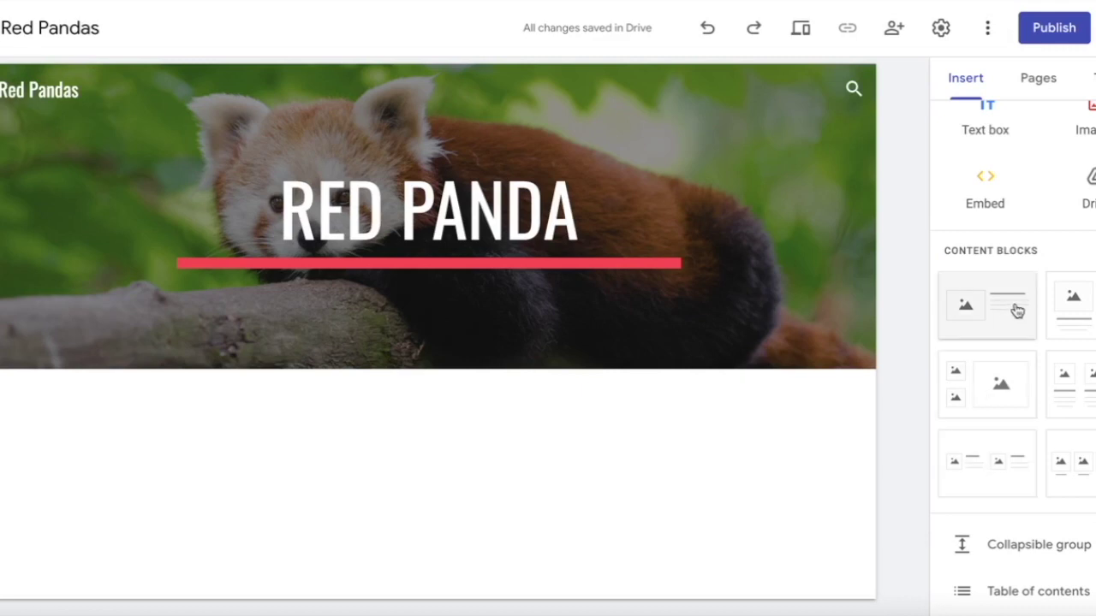
left_click_drag(1015, 311, 412, 516)
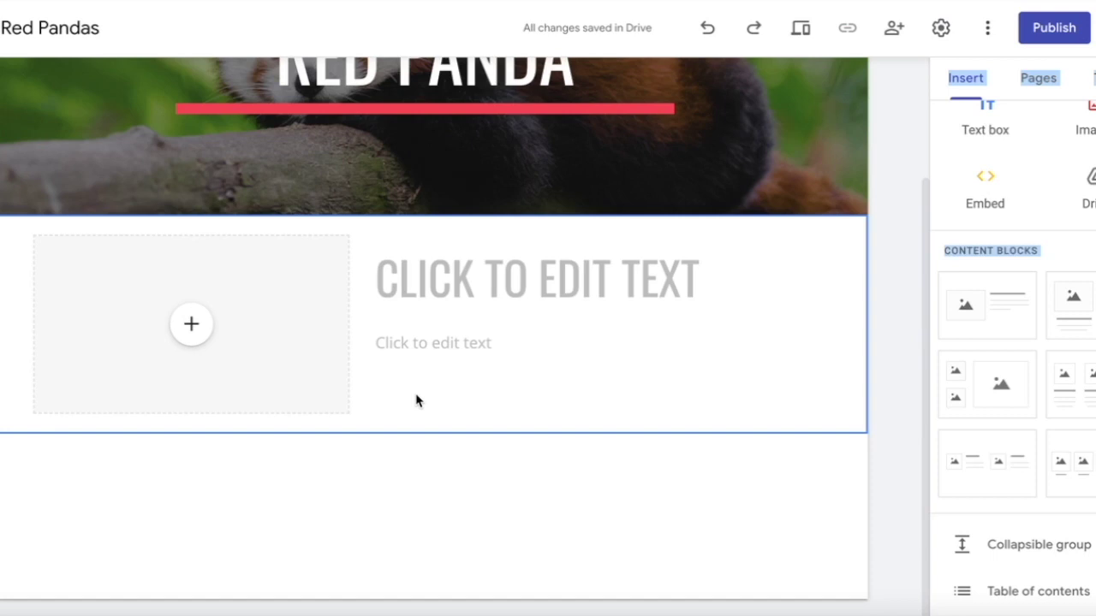
Fill the block's image placeholder with a photo of a red panda curled on a mossy branch, searching Google Images for "red pandas".
left_click(189, 334)
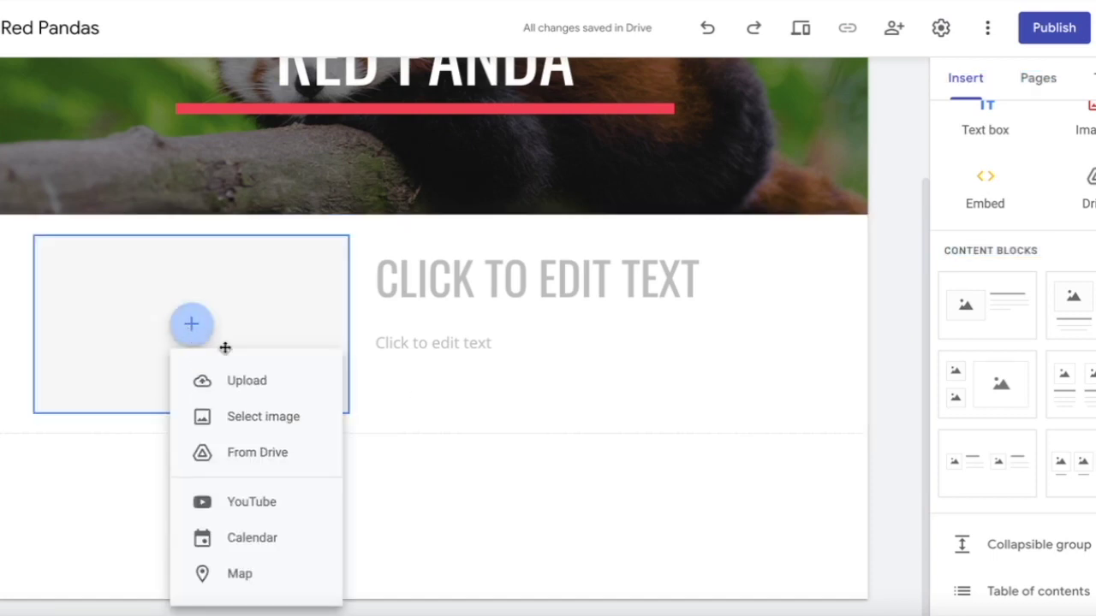
left_click(240, 434)
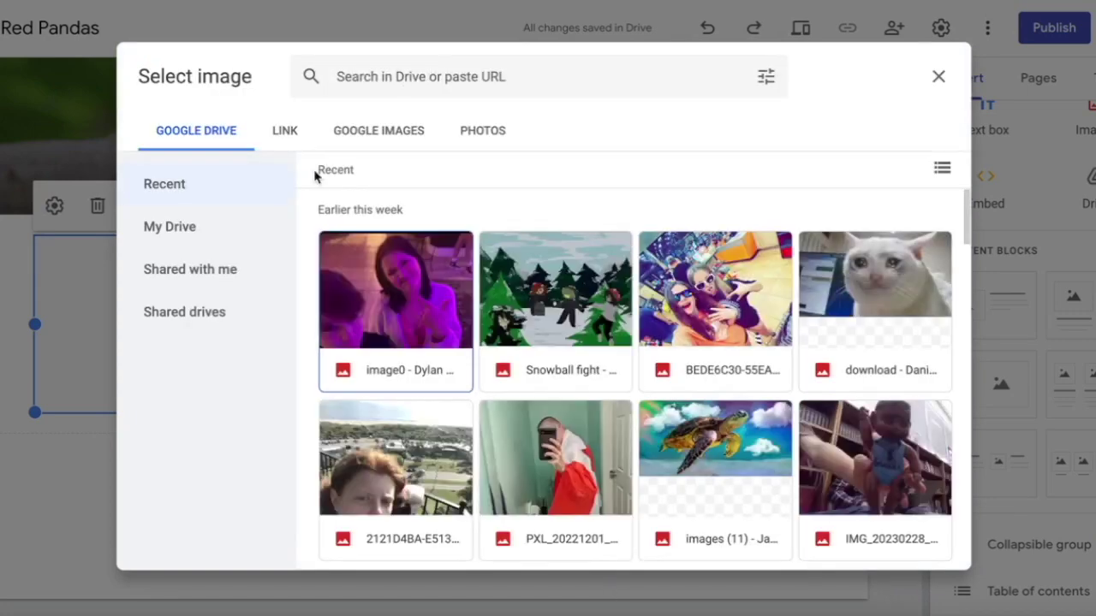
left_click(378, 130)
left_click(382, 77)
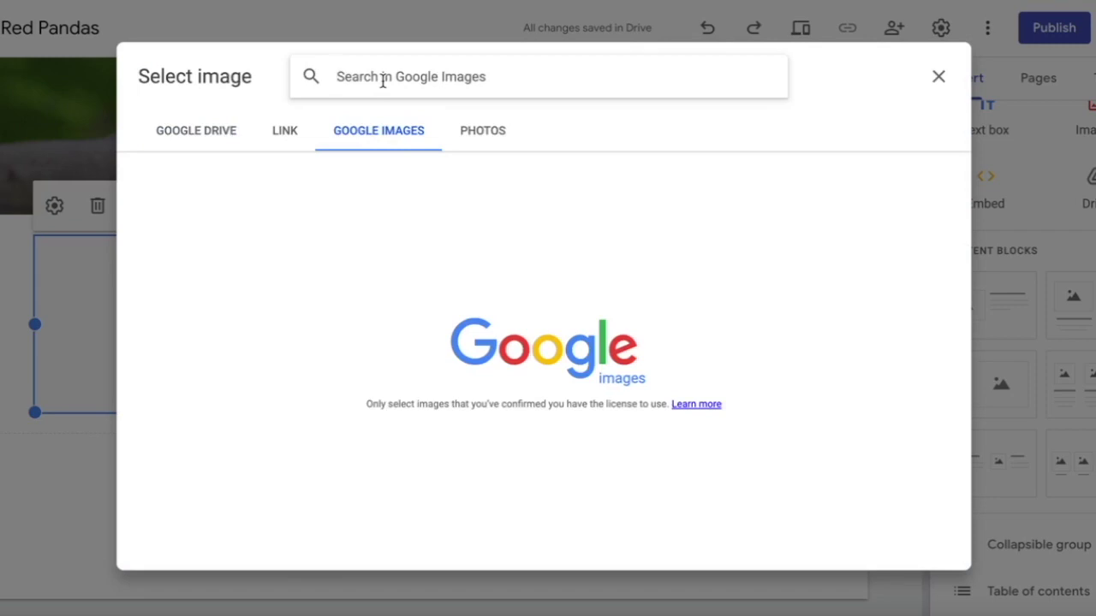
type("red pandas")
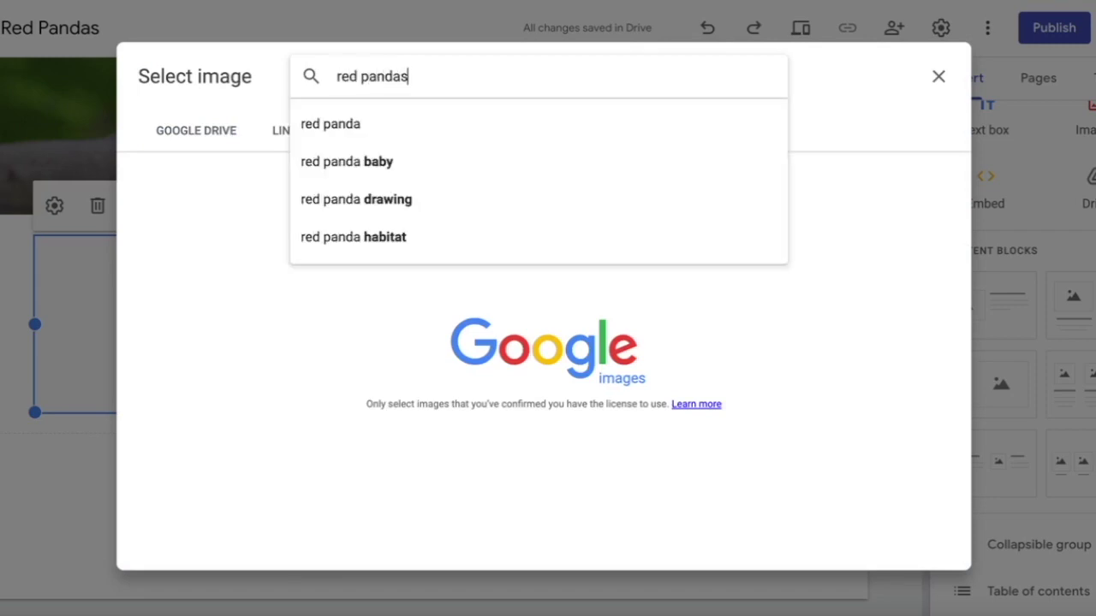
key("Return")
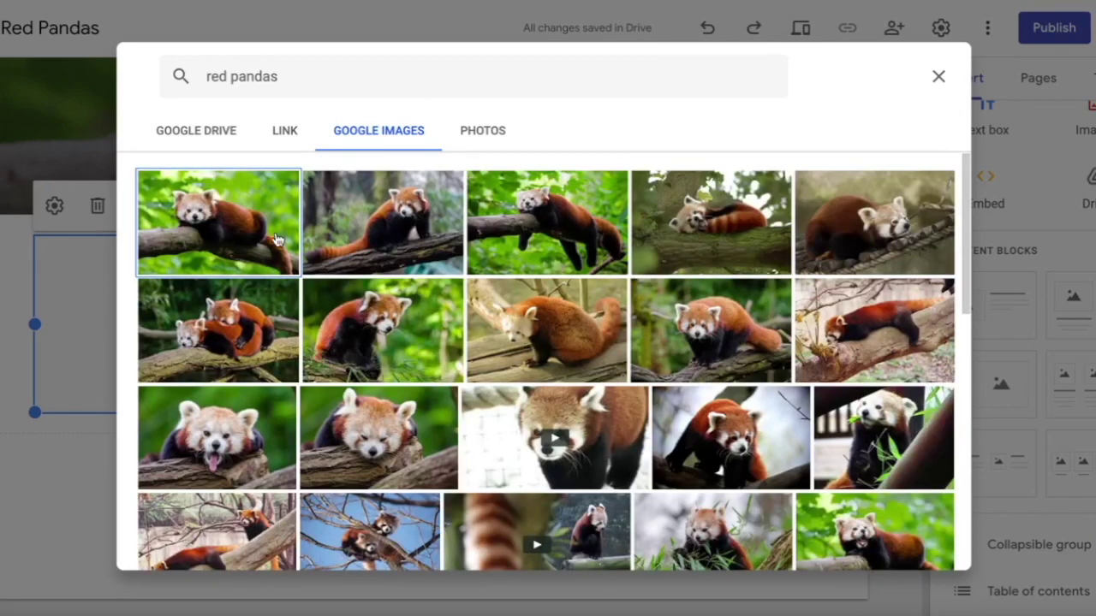
left_click(715, 217)
left_click(916, 554)
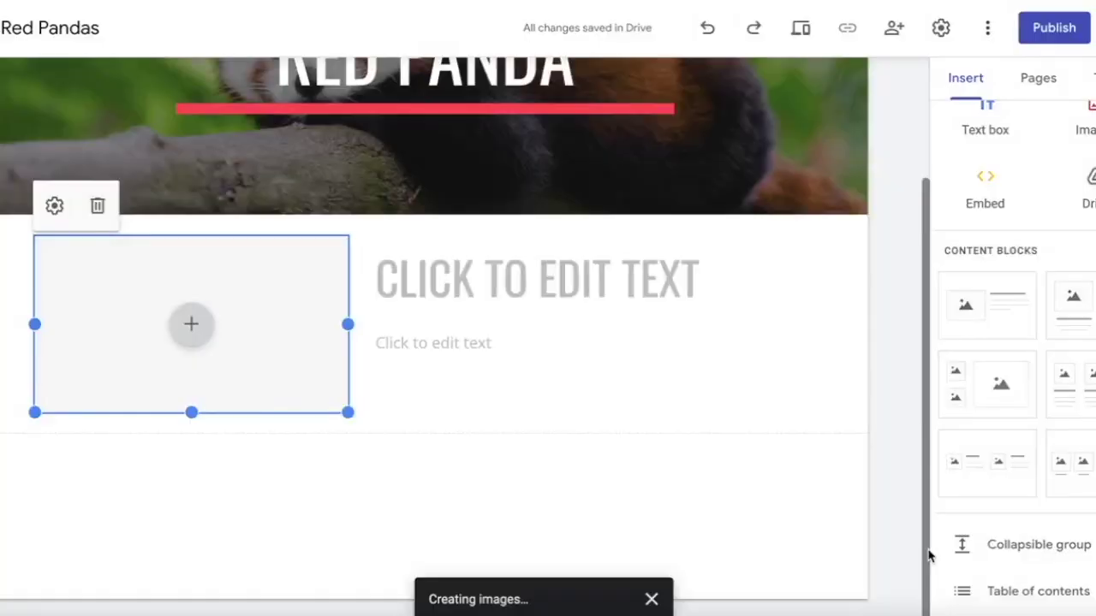
Enter "MEET THE RED PANDA" as the content block's heading.
left_click(520, 269)
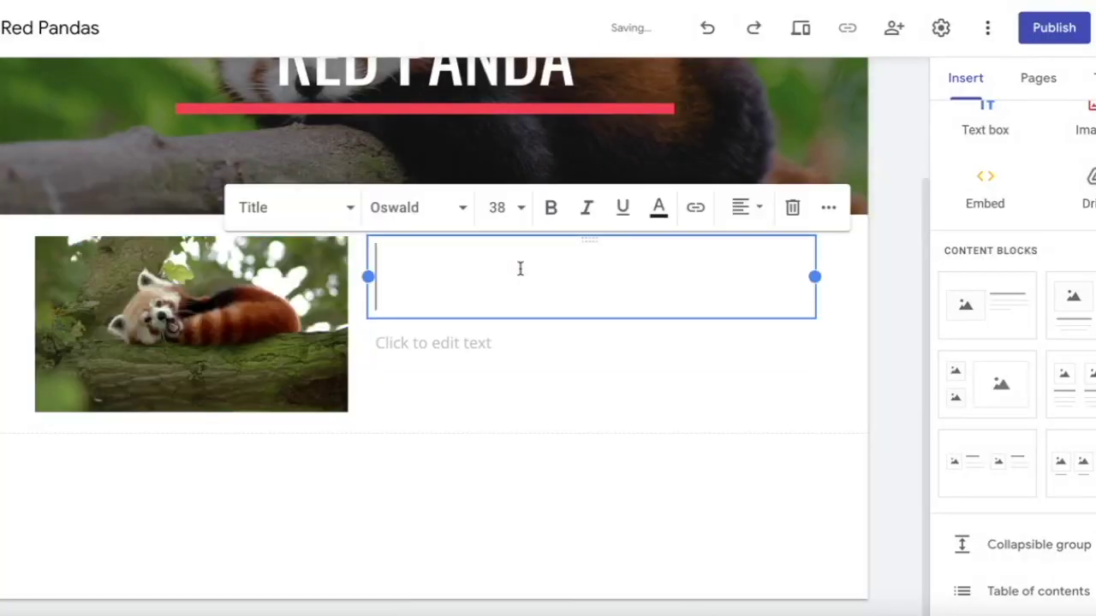
type("MEET T")
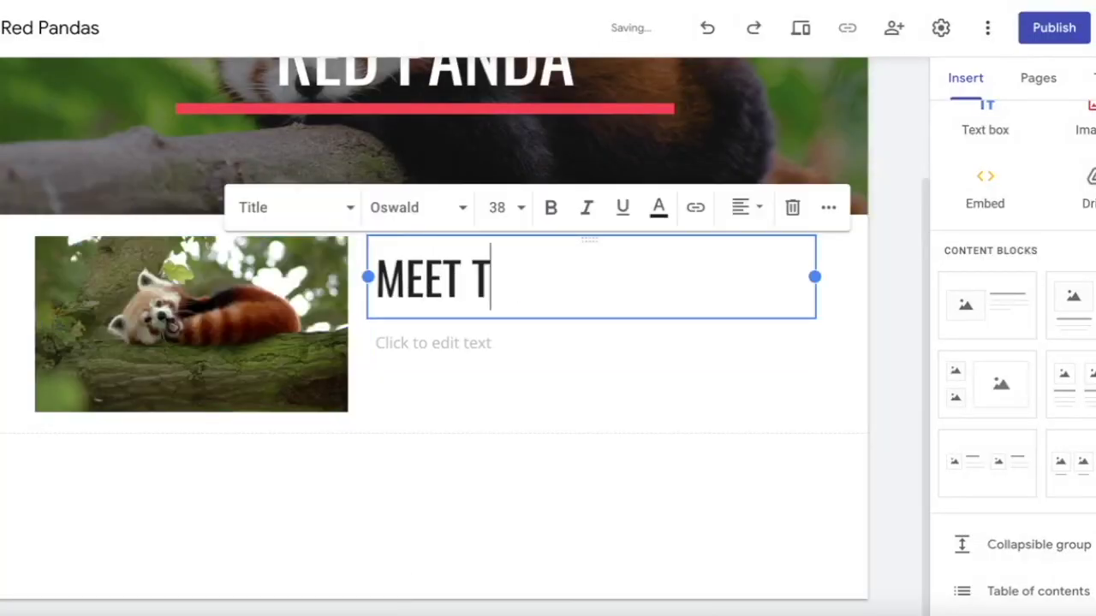
type("HE READ")
key("BackSpace")
key("BackSpace")
type("D ")
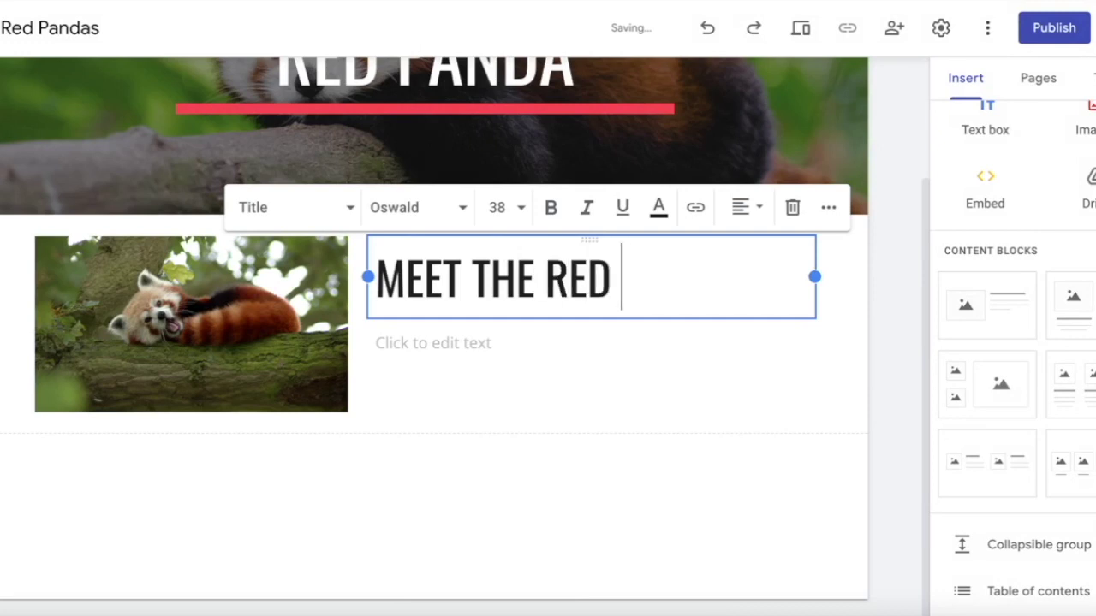
type("PANDA")
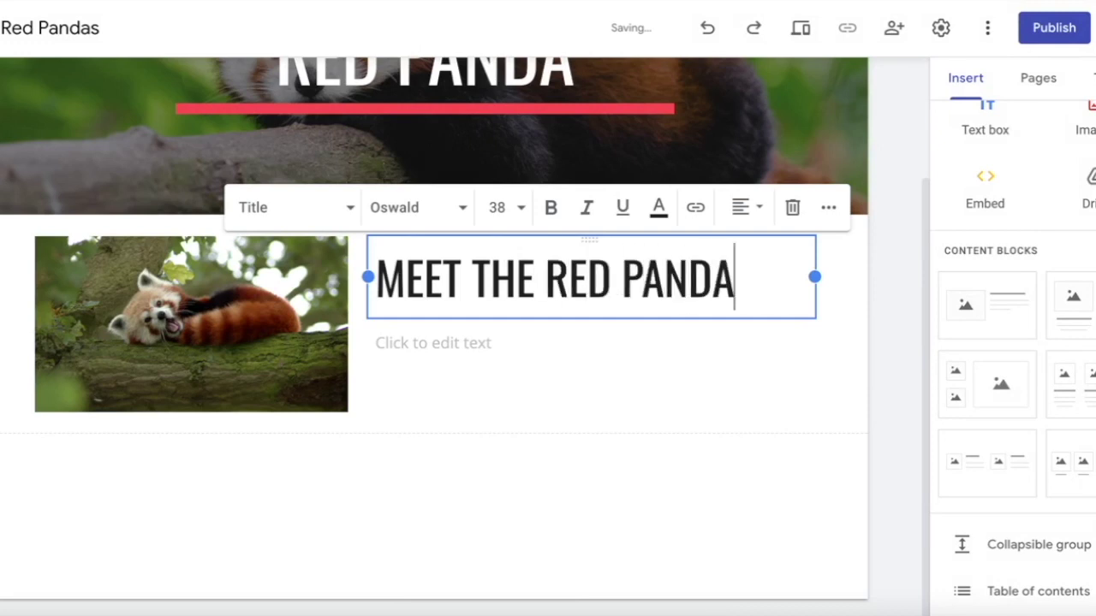
Copy the red panda paragraph from the Description Mentor Text in Google Docs and paste it into the Google Sites block's body text.
left_click(443, 345)
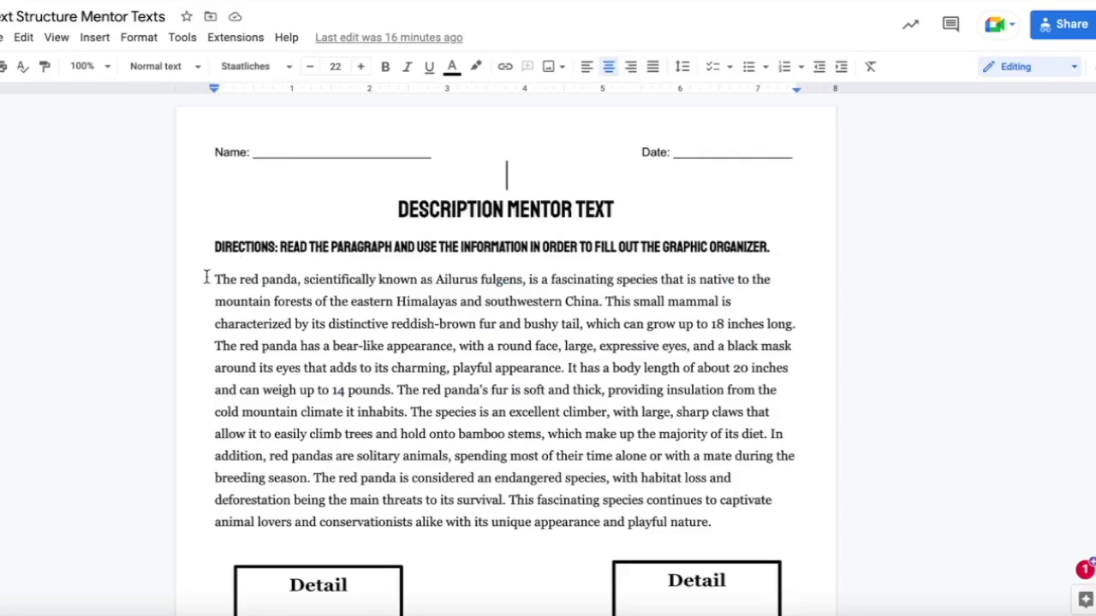
left_click_drag(207, 276, 719, 526)
key("ctrl+c")
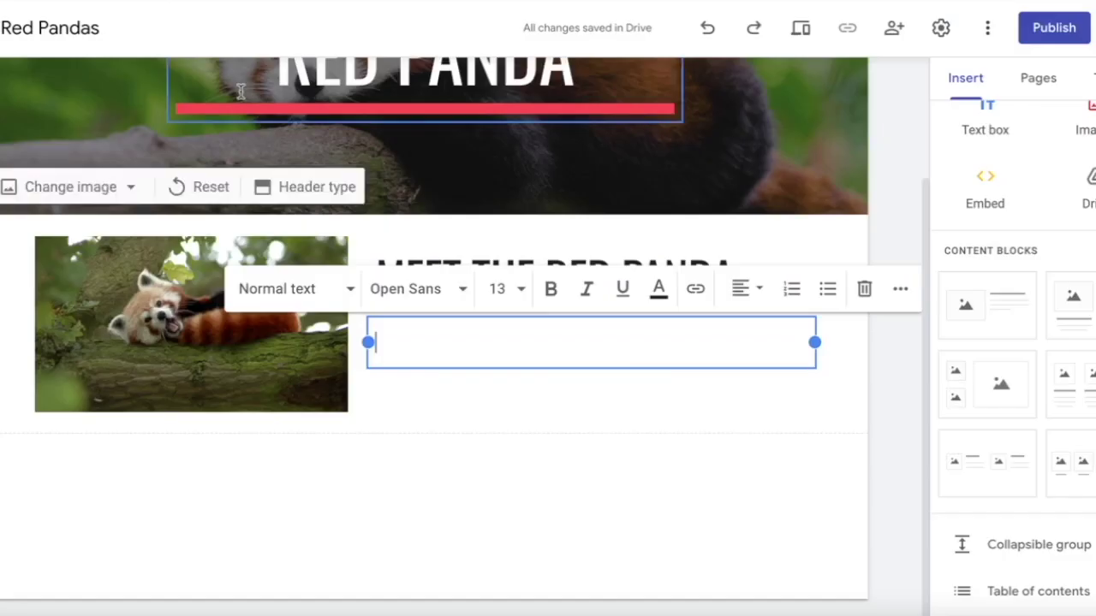
left_click(416, 342)
key("ctrl+v")
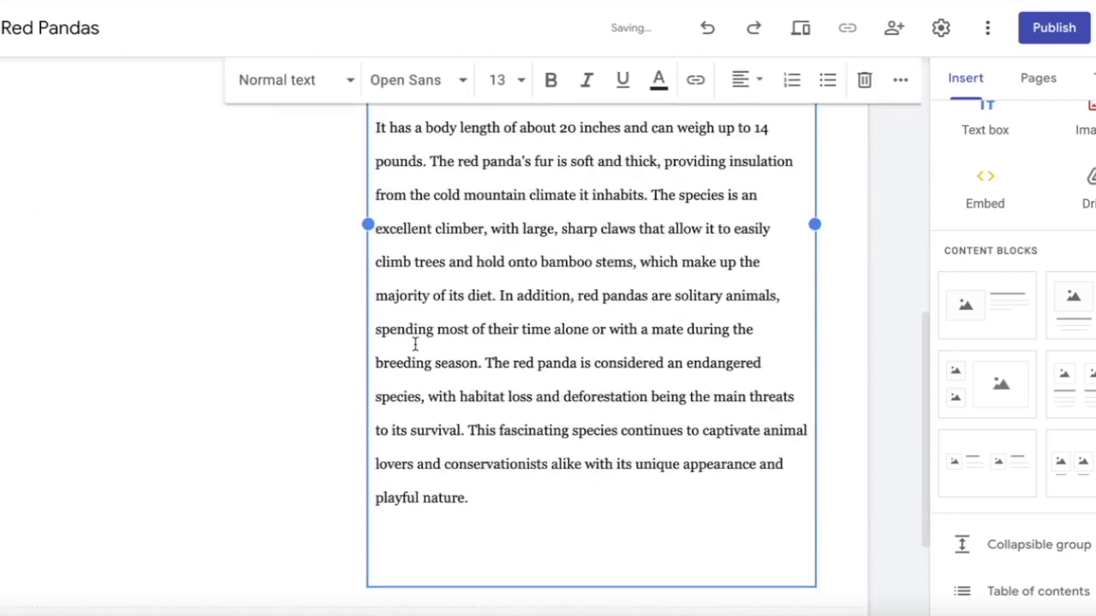
scroll(342, 291, "up", 3)
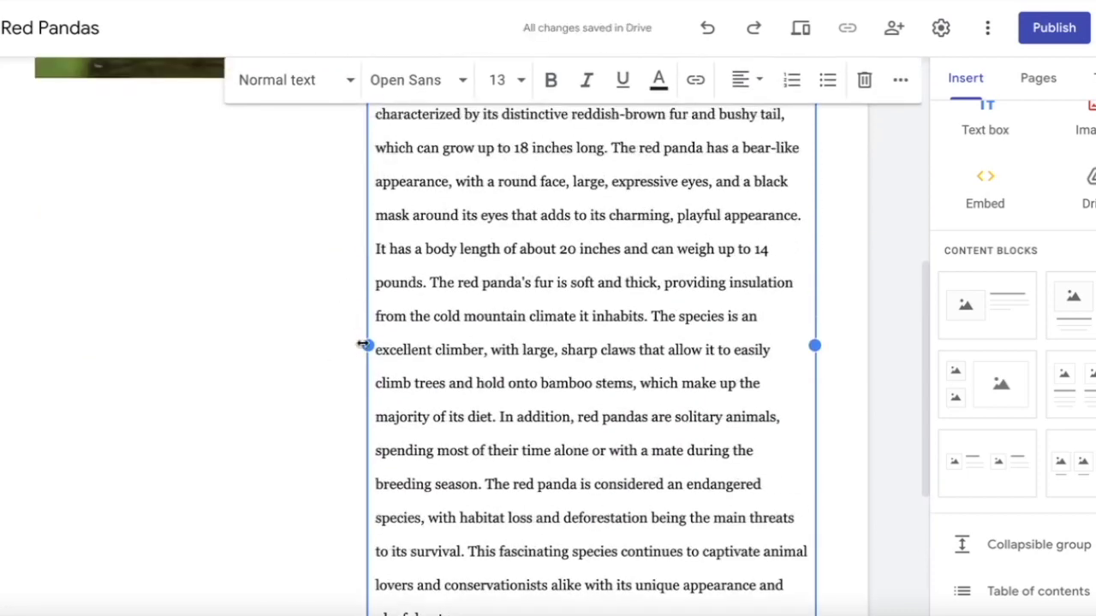
scroll(361, 347, "up", 2)
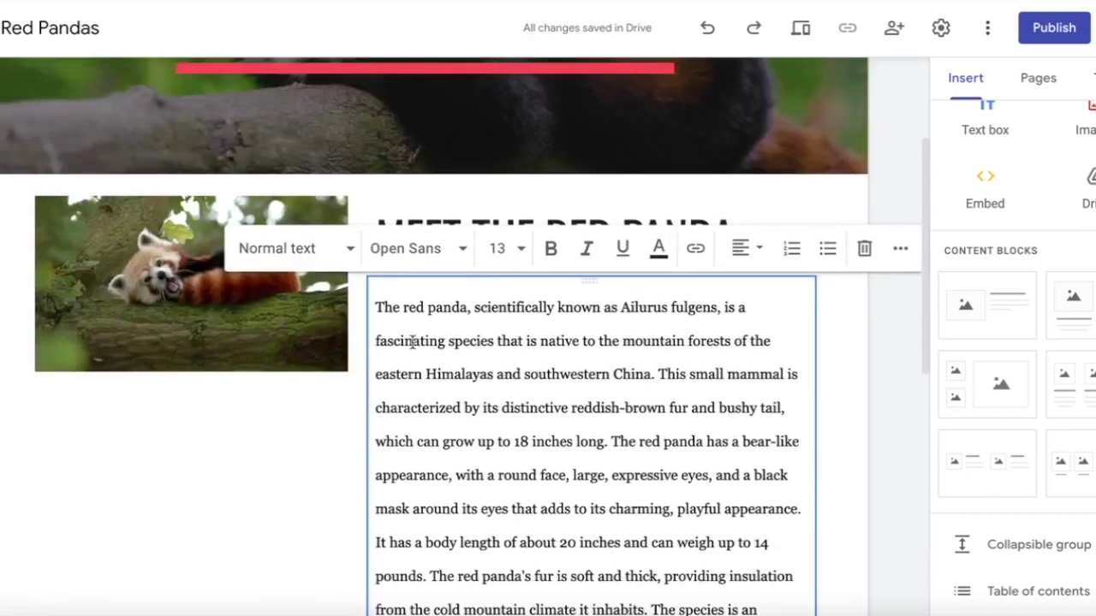
triple_click(431, 358)
left_click(396, 252)
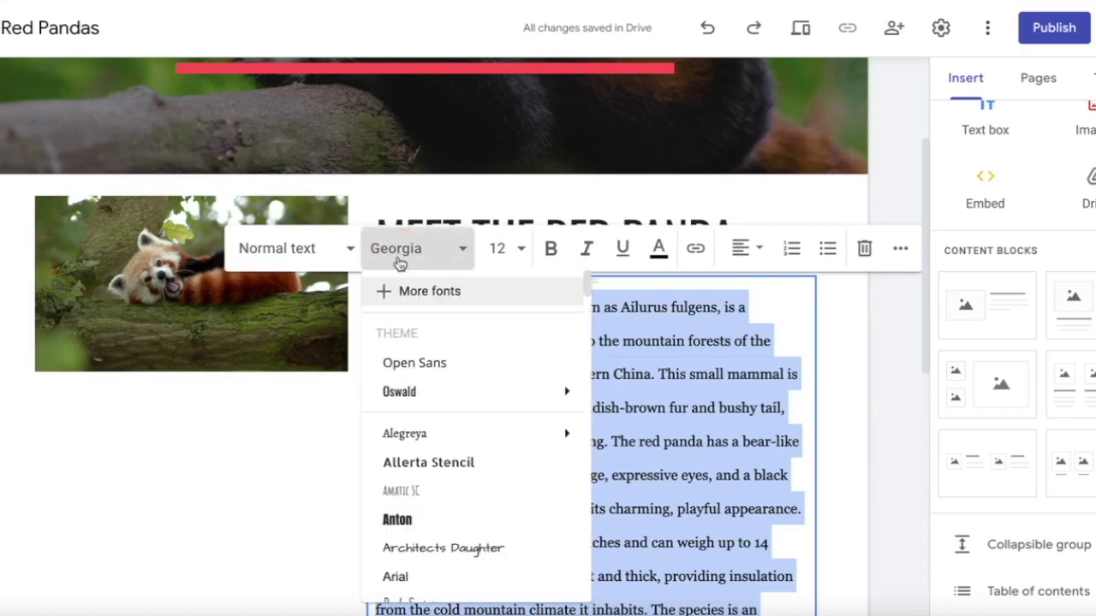
mouse_move(435, 409)
left_click(306, 488)
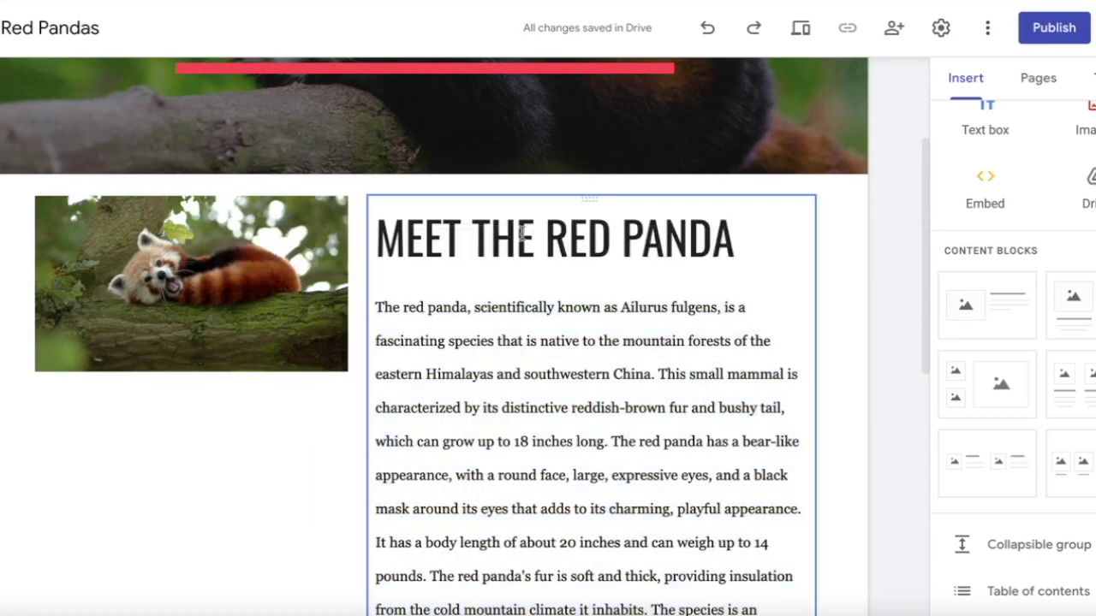
left_click(484, 374)
scroll(479, 356, "down", 4)
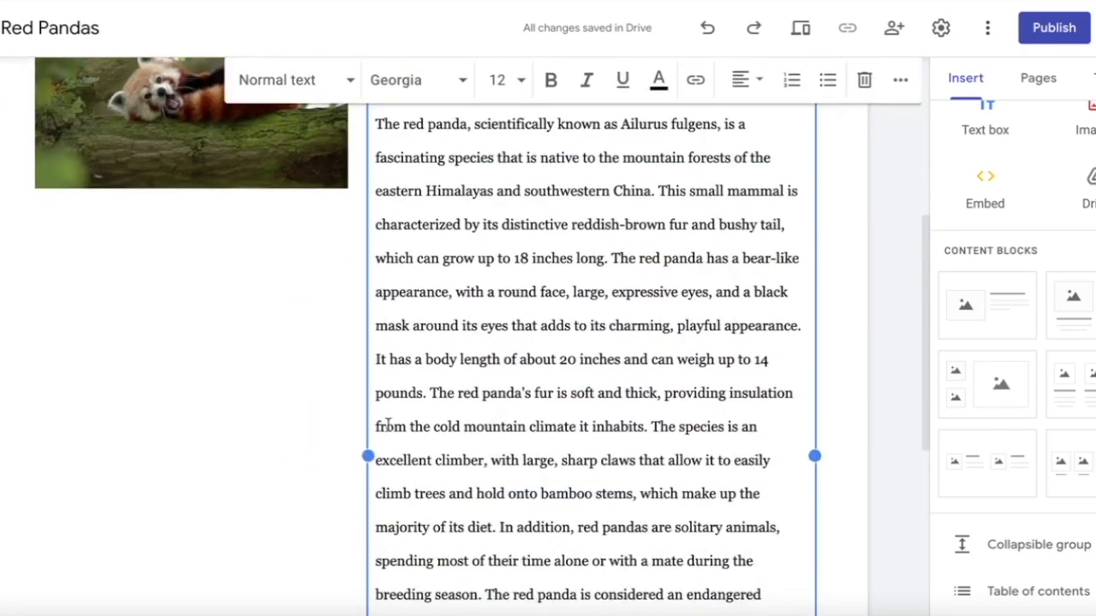
scroll(477, 285, "down", 2)
scroll(475, 286, "up", 4)
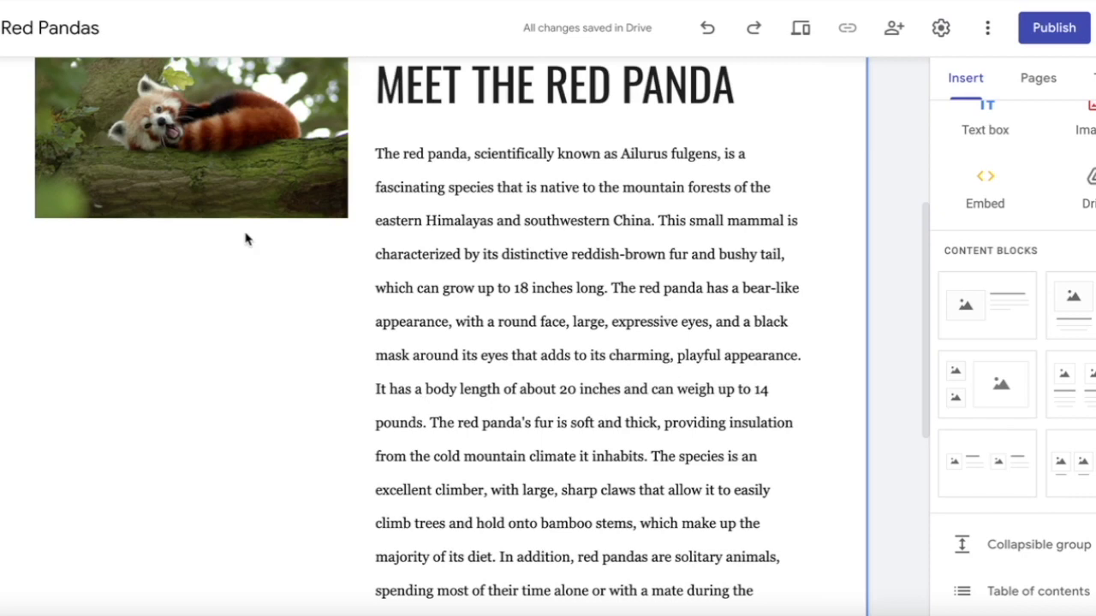
scroll(991, 289, "up", 1)
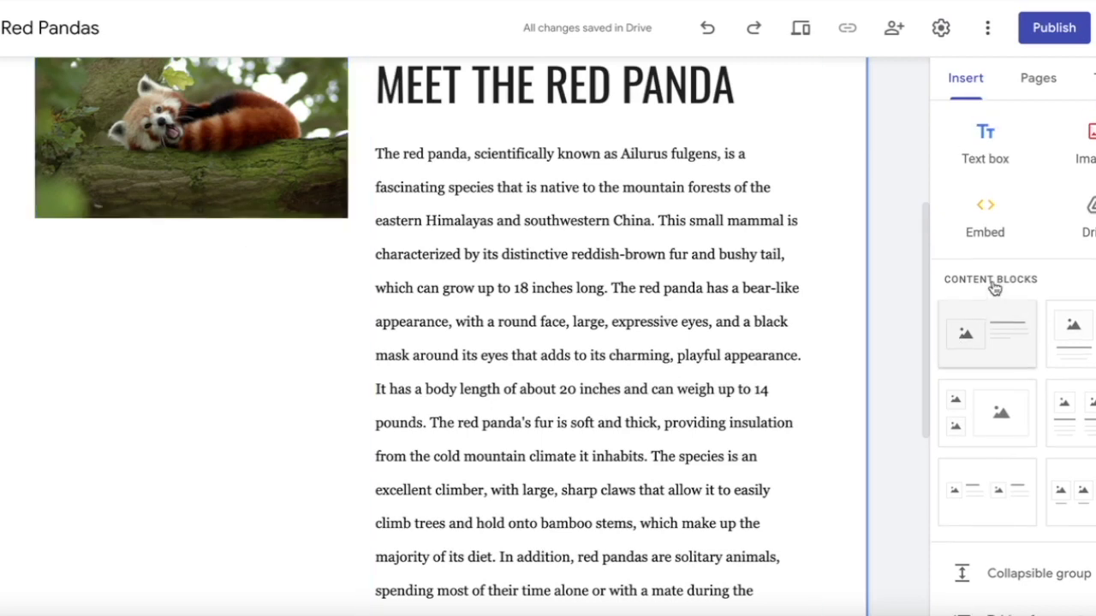
left_click(1088, 154)
left_click(1076, 203)
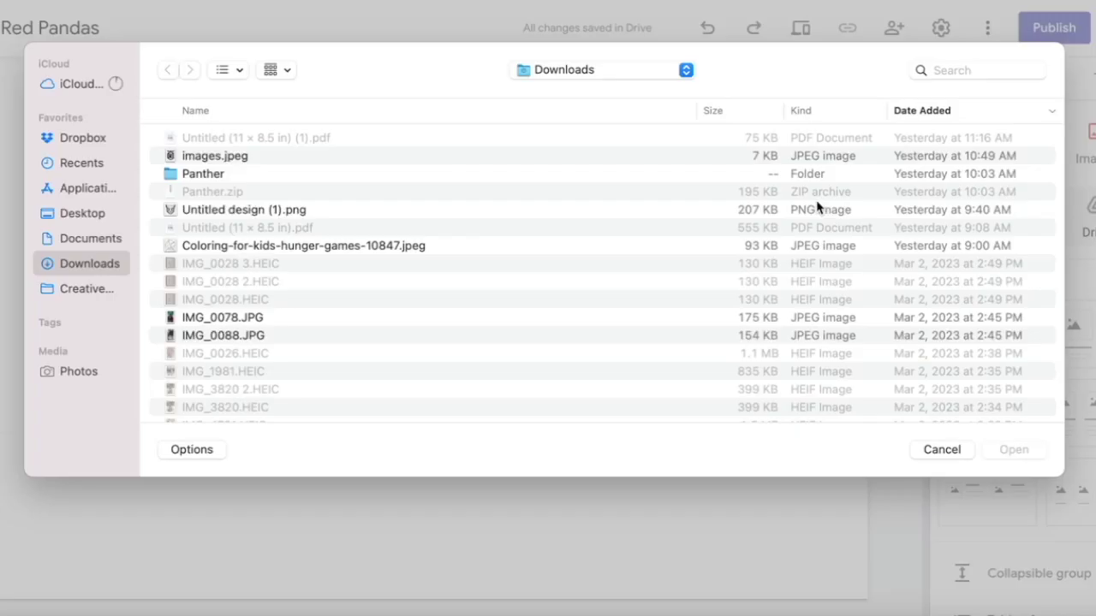
left_click(187, 452)
left_click(942, 450)
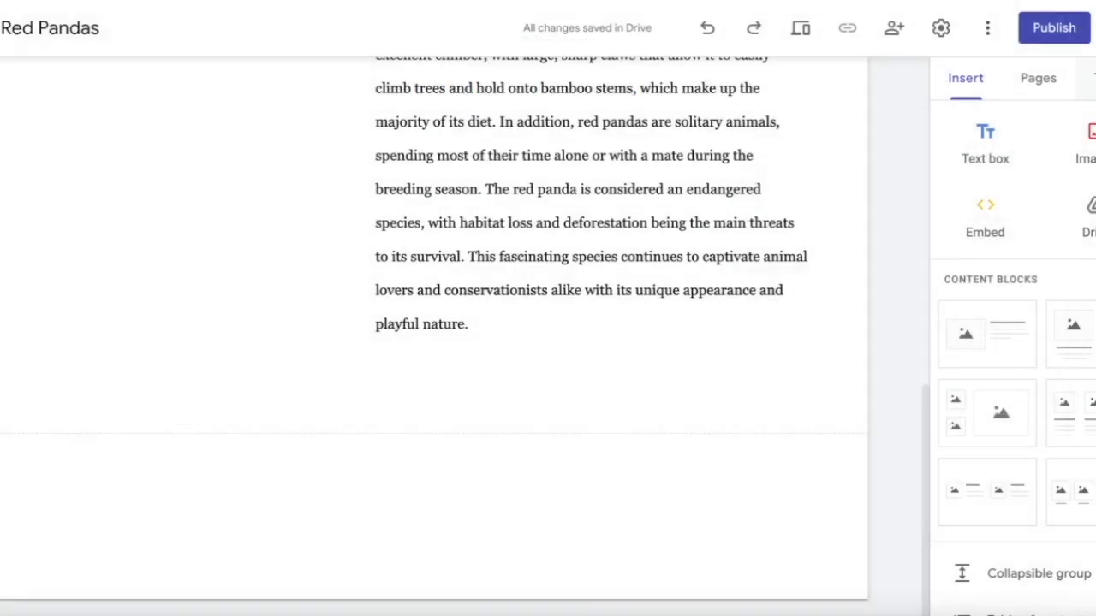
Insert a close-up photo of a red panda's face on a green background, searching Google Images for "Red panda".
left_click(1091, 151)
left_click(1084, 246)
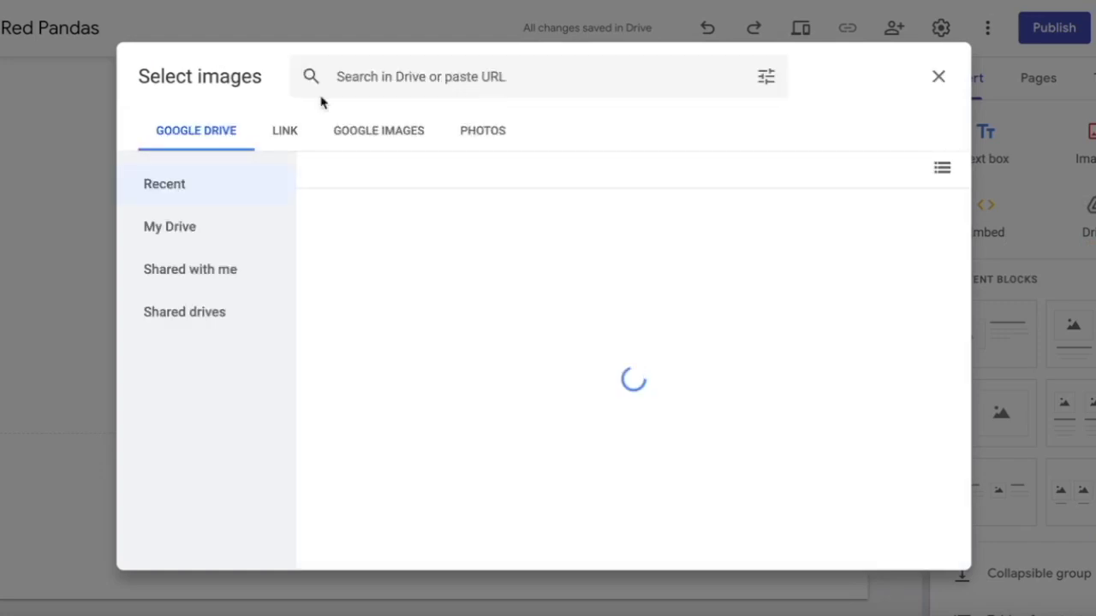
left_click(385, 129)
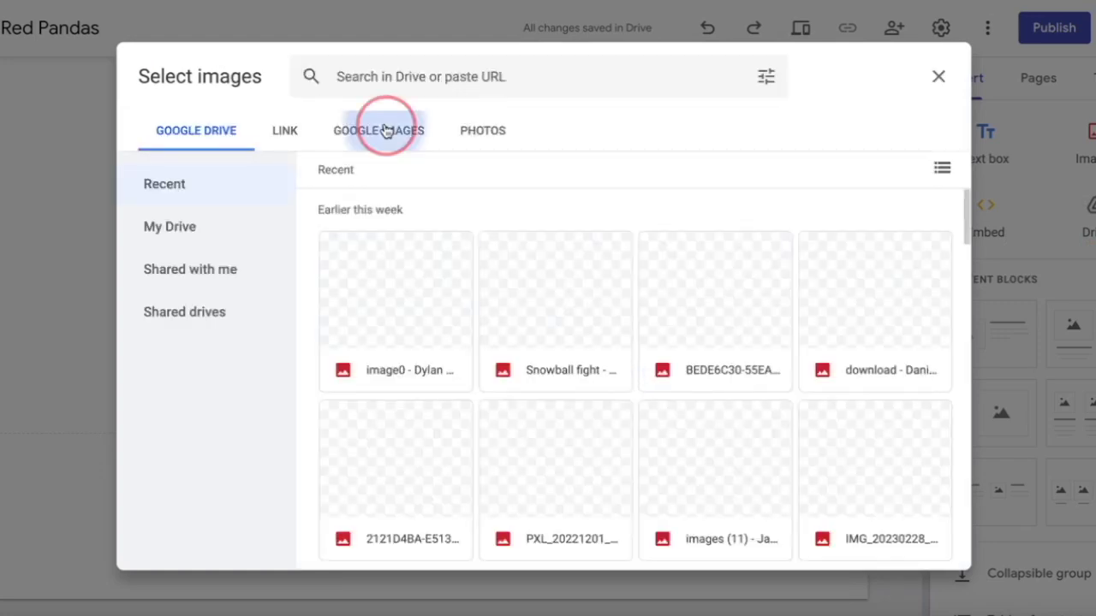
left_click(383, 76)
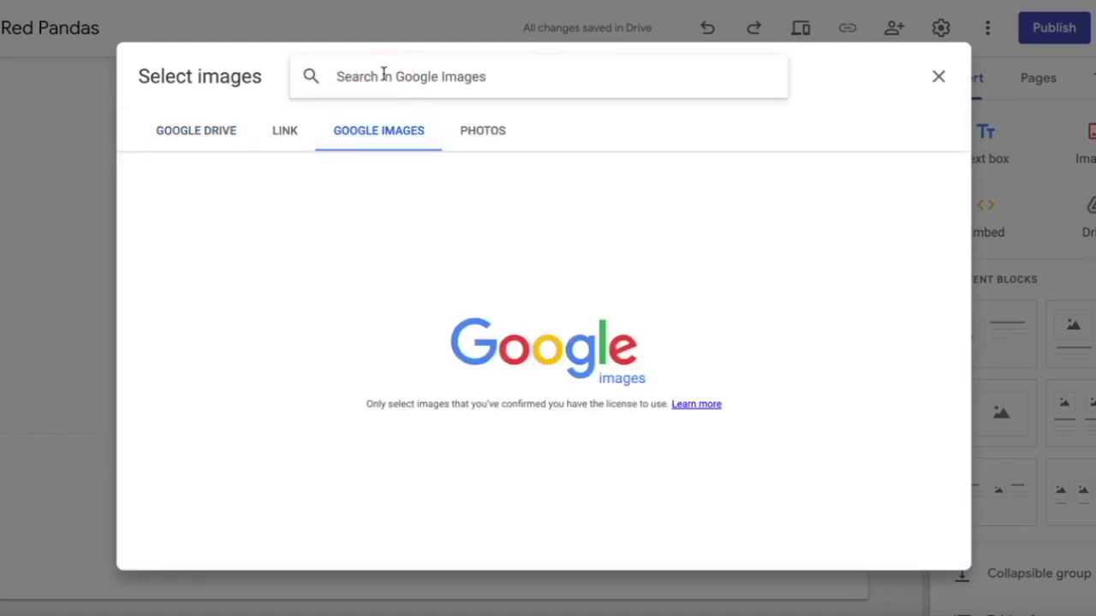
type("Red panda")
key("Return")
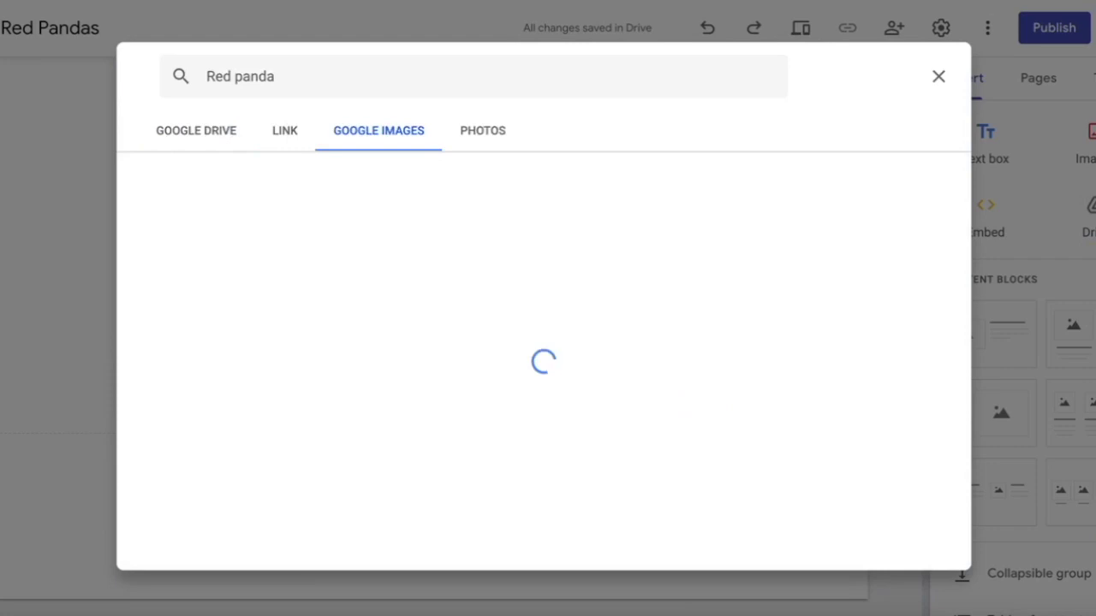
scroll(462, 325, "down", 3)
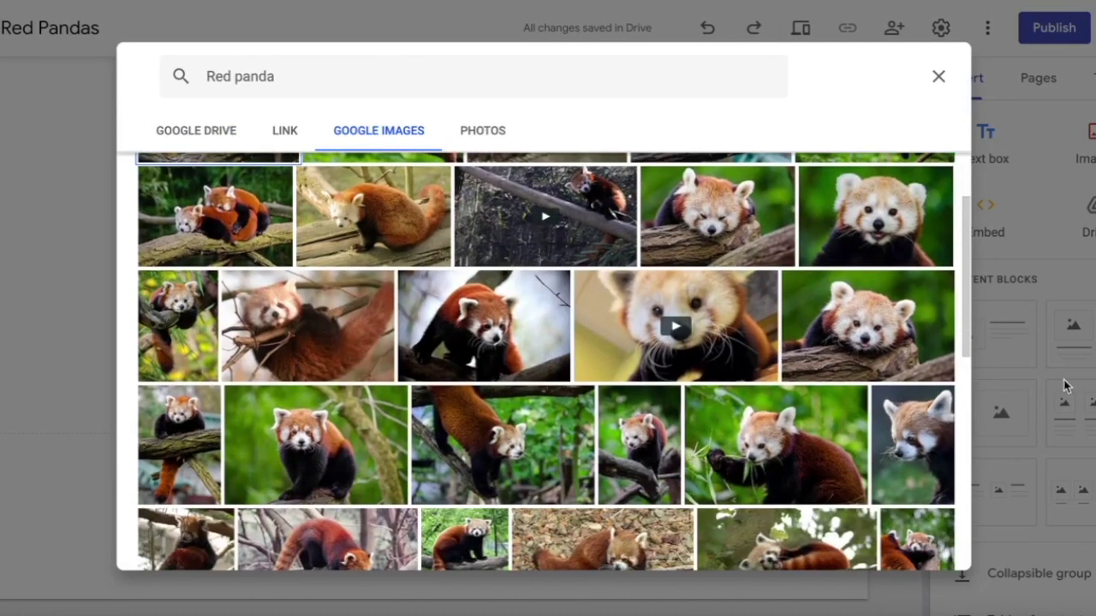
left_click(878, 229)
left_click(919, 544)
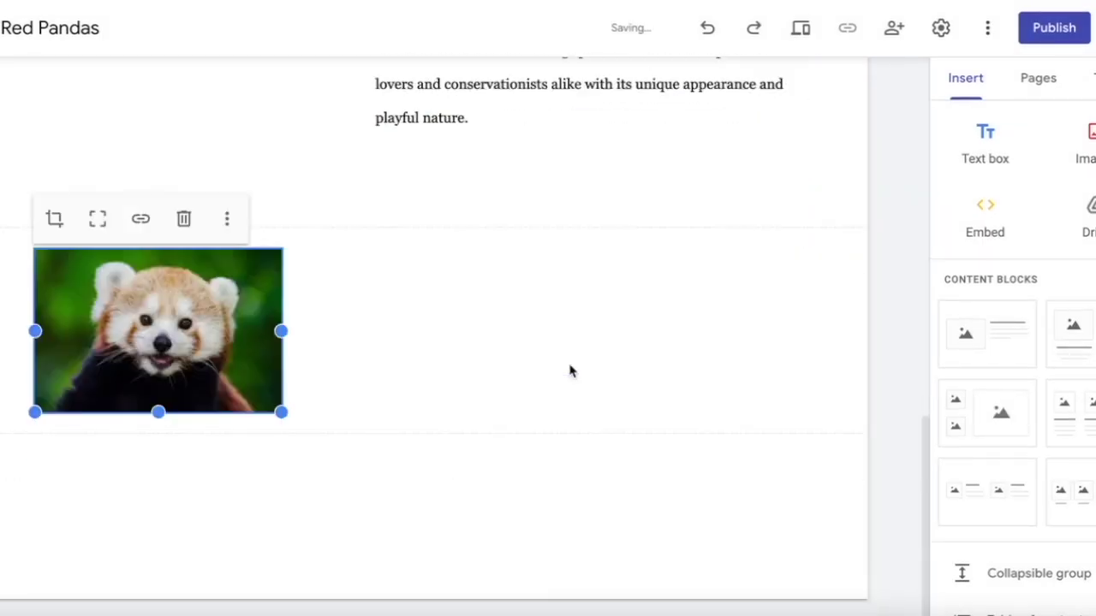
Move the close-up photo into the content block directly beneath the photo of the red panda on the mossy branch.
scroll(292, 313, "up", 2)
left_click_drag(220, 362, 175, 107)
scroll(168, 100, "up", 8)
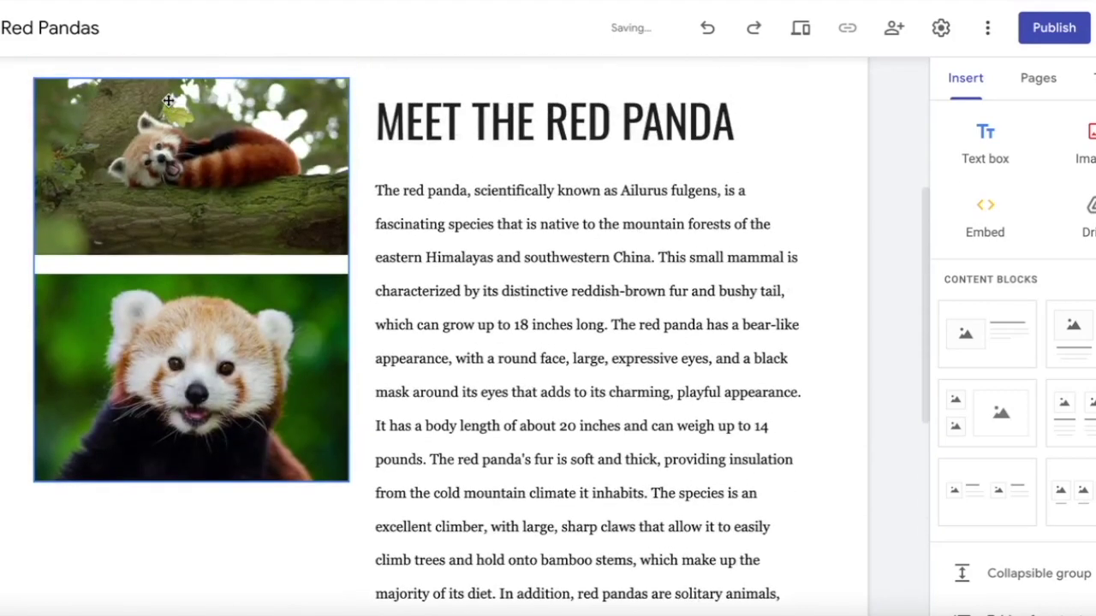
scroll(206, 406, "down", 1)
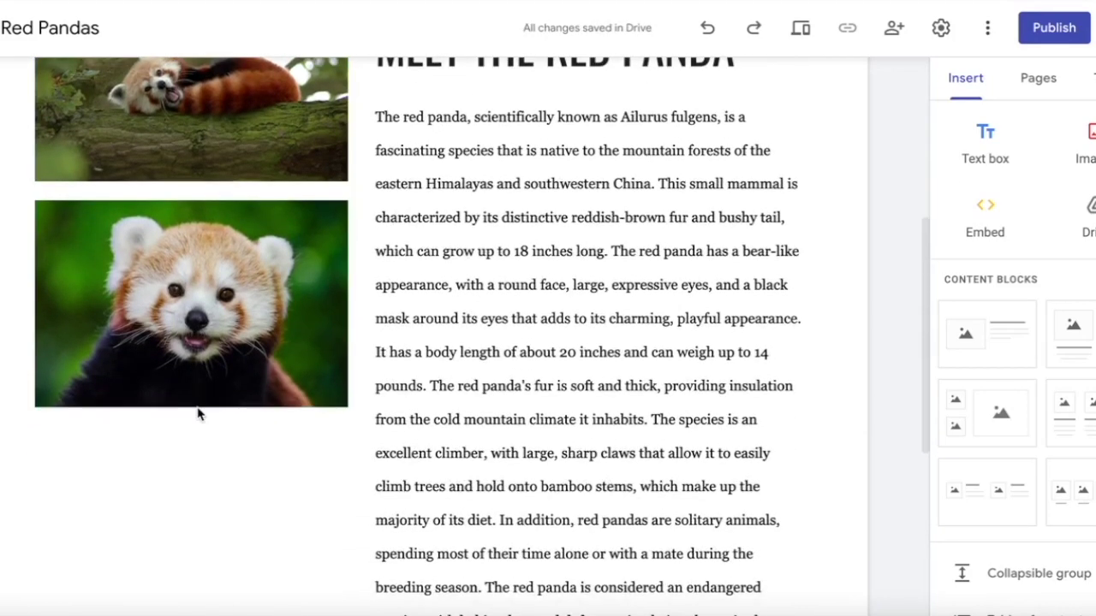
Start inserting another image and browse Google Images results for "red panda".
scroll(198, 414, "down", 1)
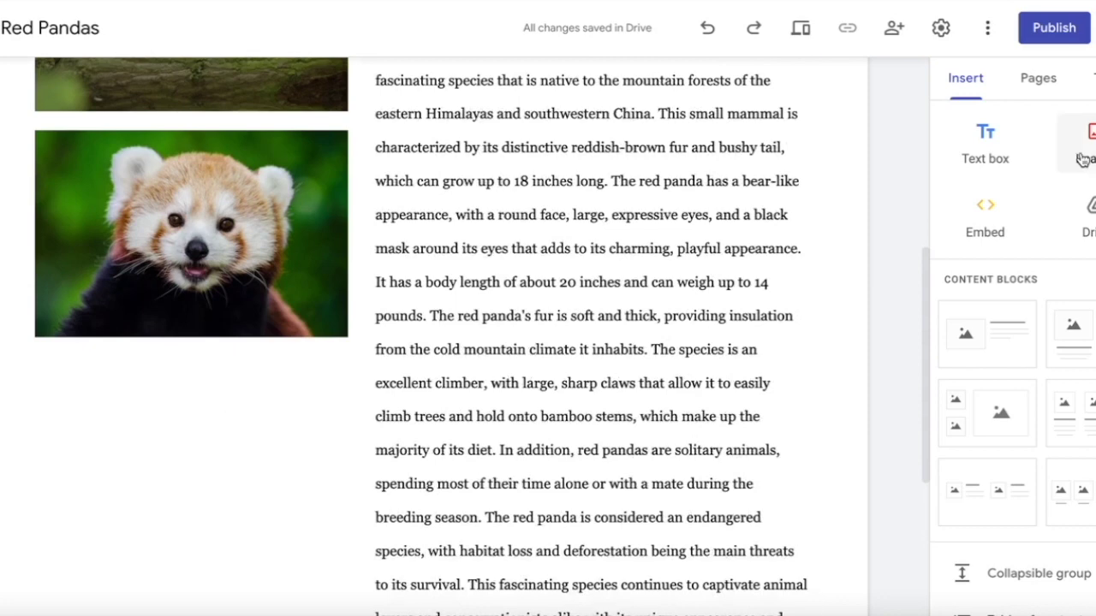
left_click(1077, 143)
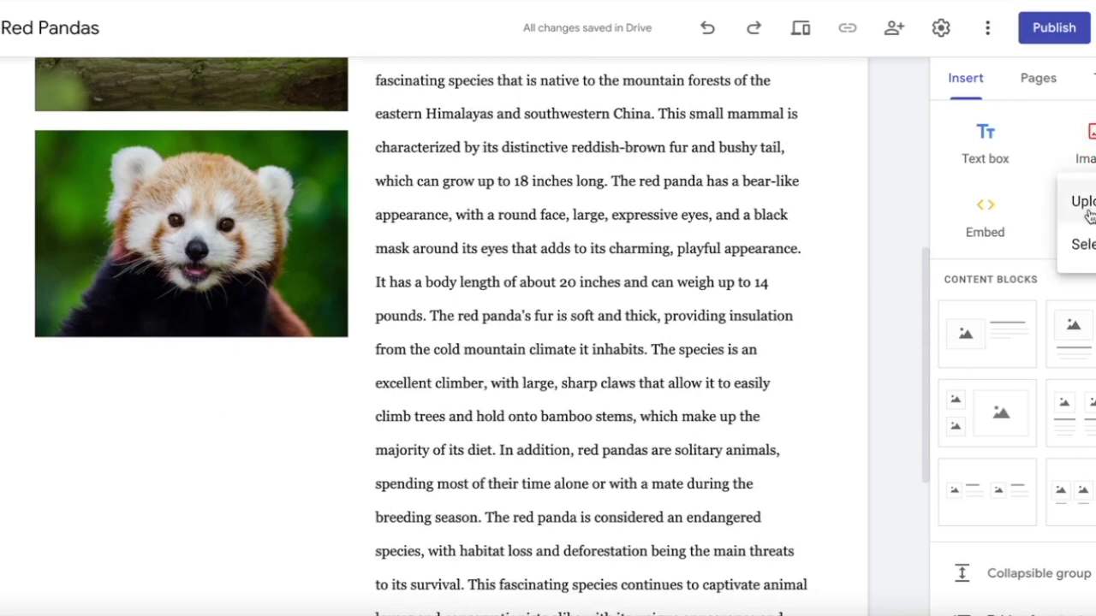
left_click(1080, 245)
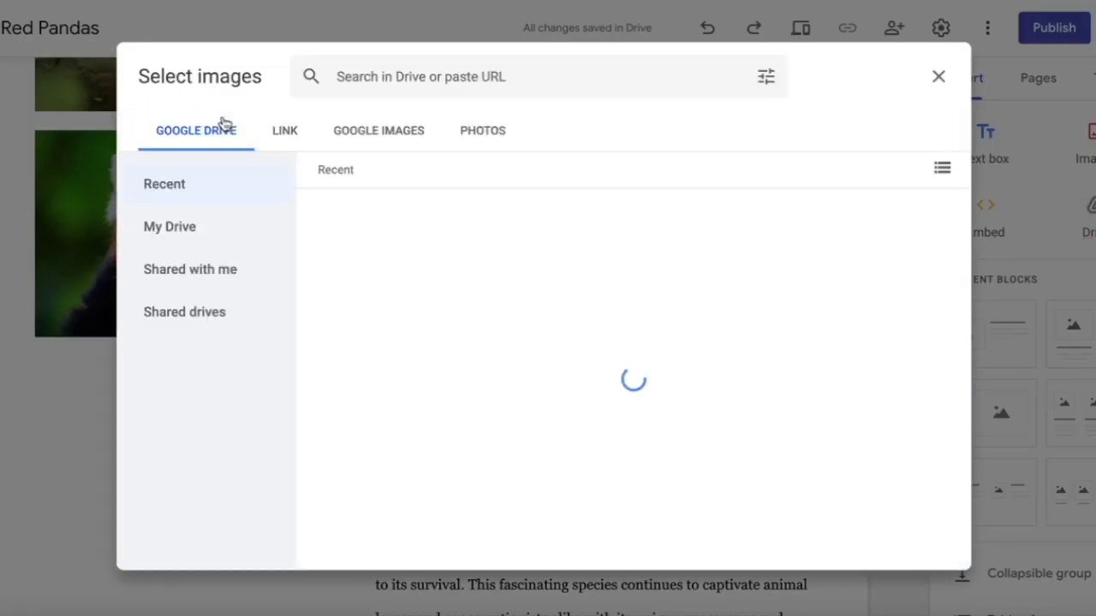
left_click(382, 137)
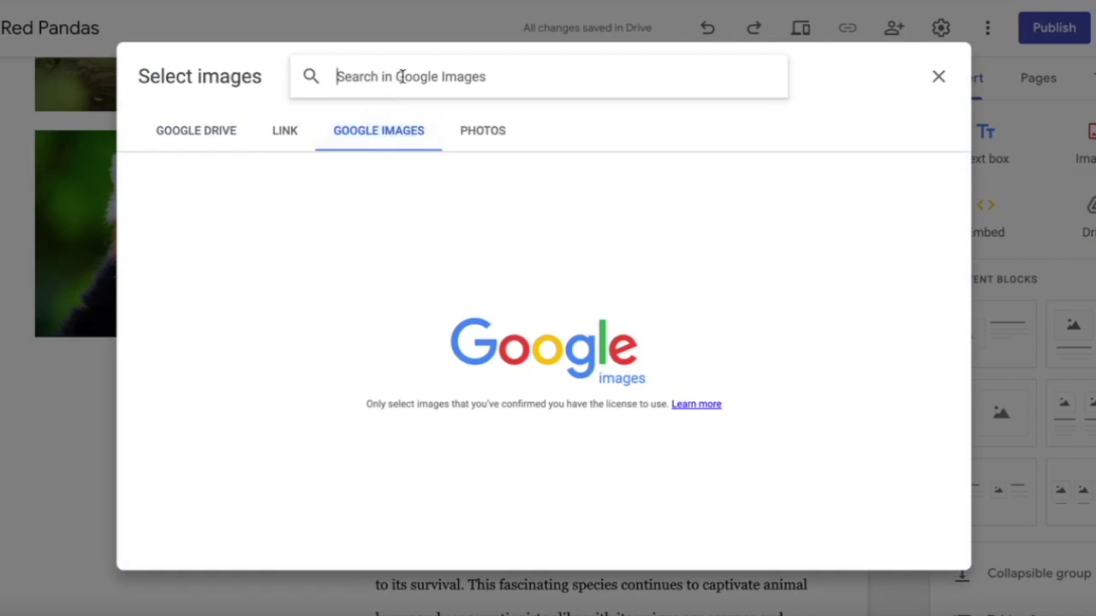
type("red panda")
key("Return")
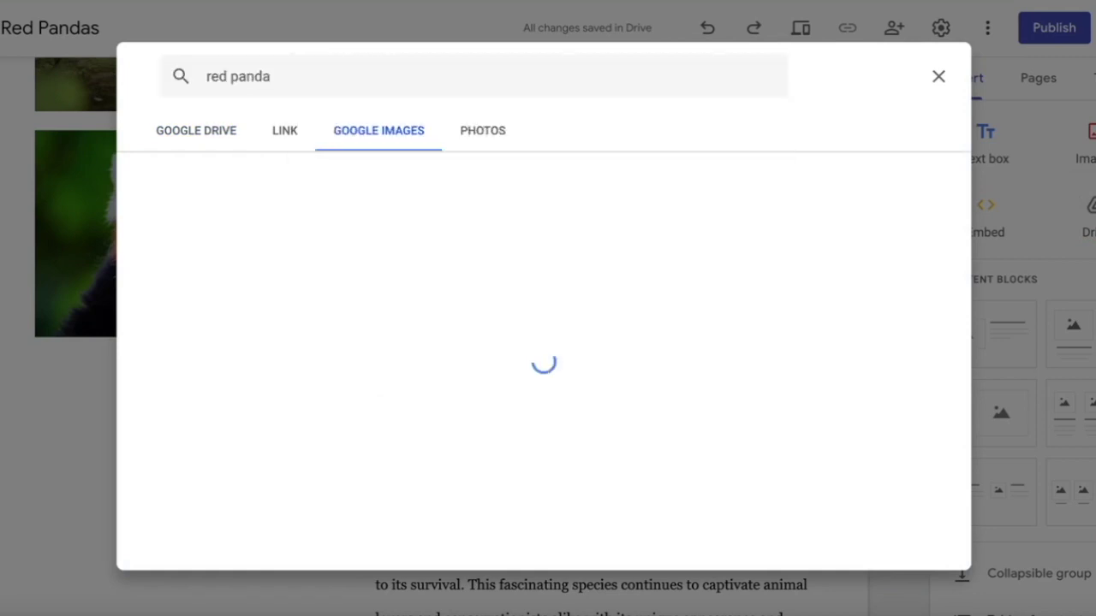
scroll(324, 239, "down", 4)
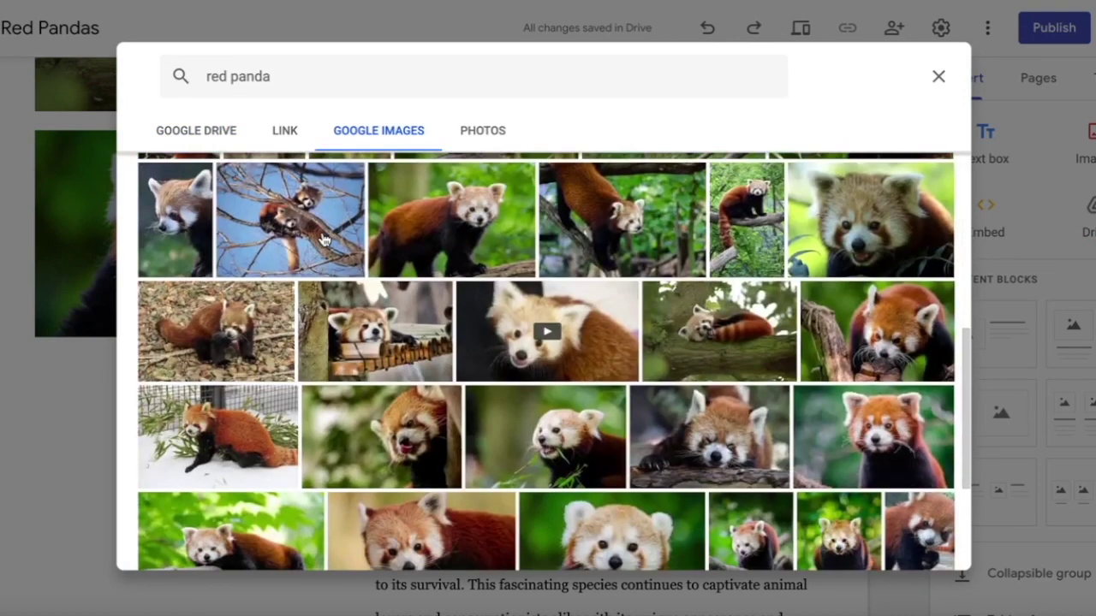
scroll(324, 239, "down", 2)
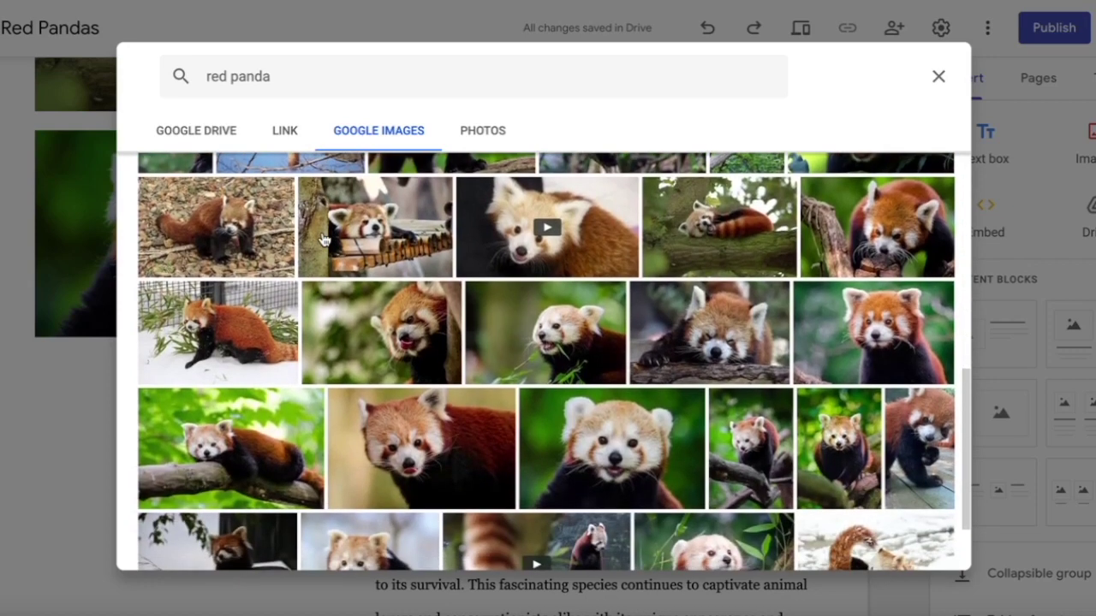
scroll(323, 239, "down", 2)
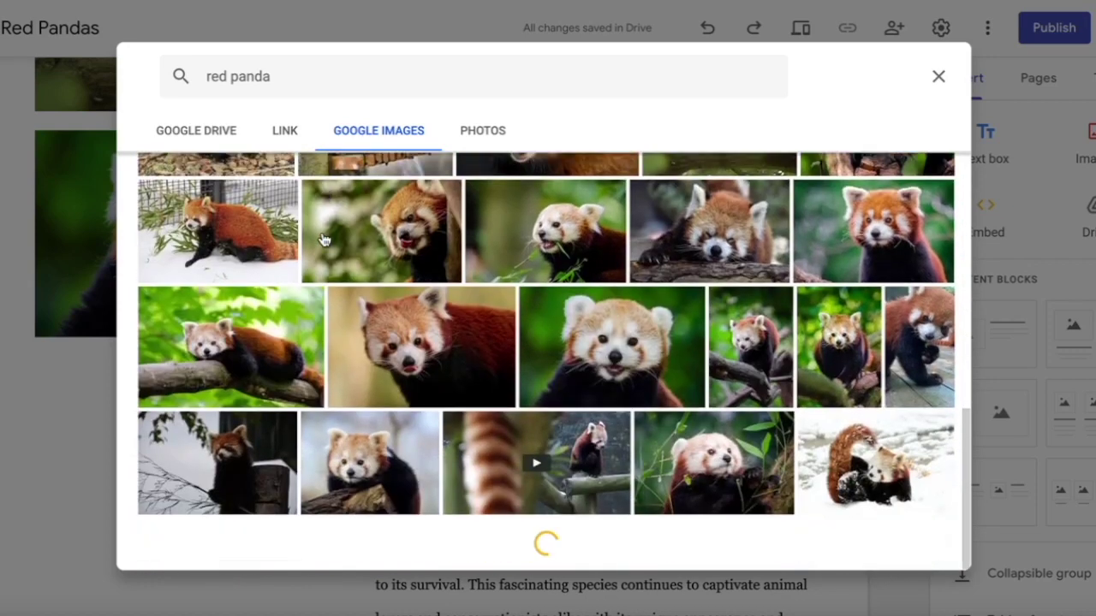
left_click(842, 335)
left_click(916, 349)
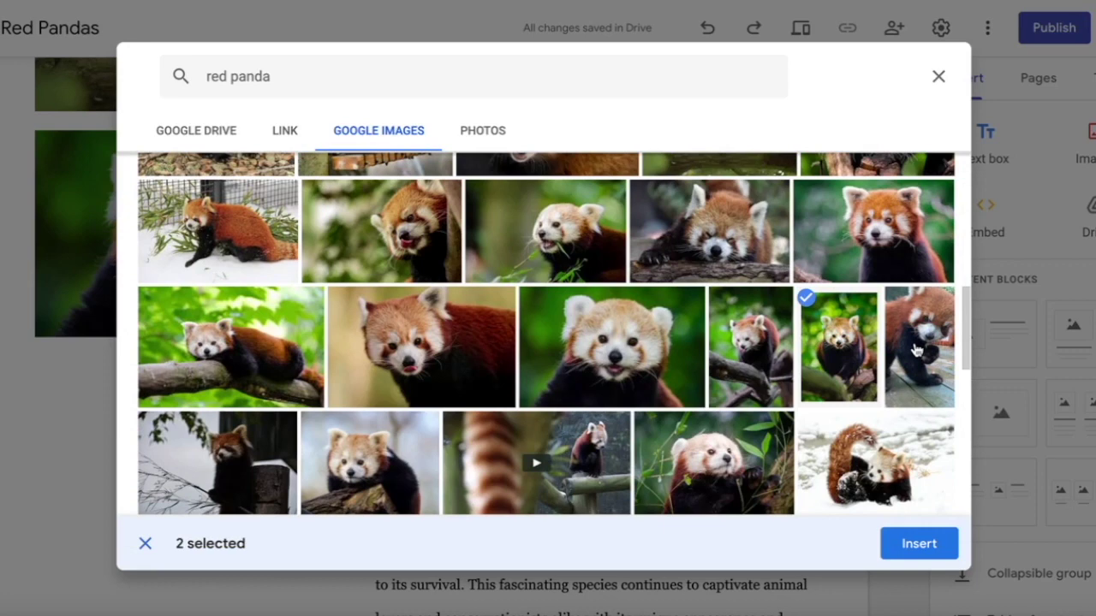
left_click(846, 357)
left_click(847, 343)
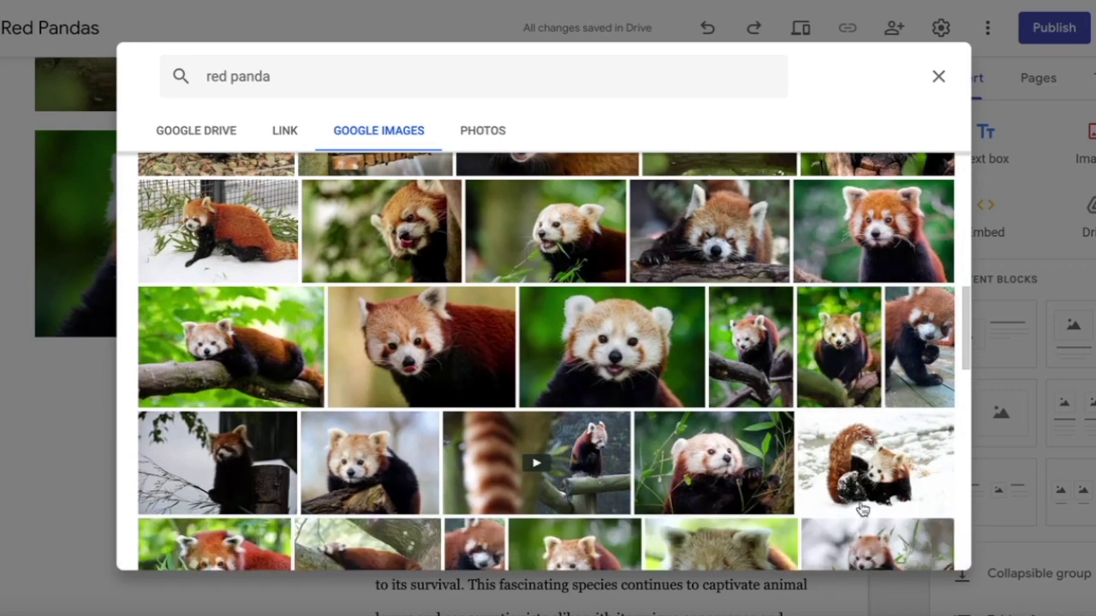
left_click(917, 382)
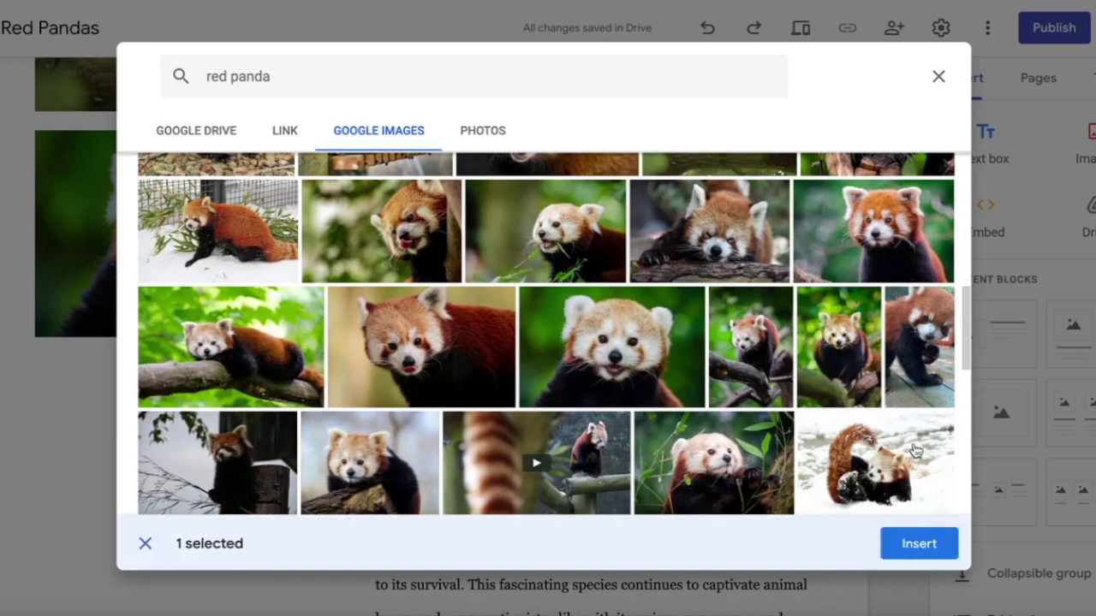
left_click(920, 345)
Insert the photo of the red panda sitting in snow and place it beneath the close-up photo in the content block.
left_click(905, 462)
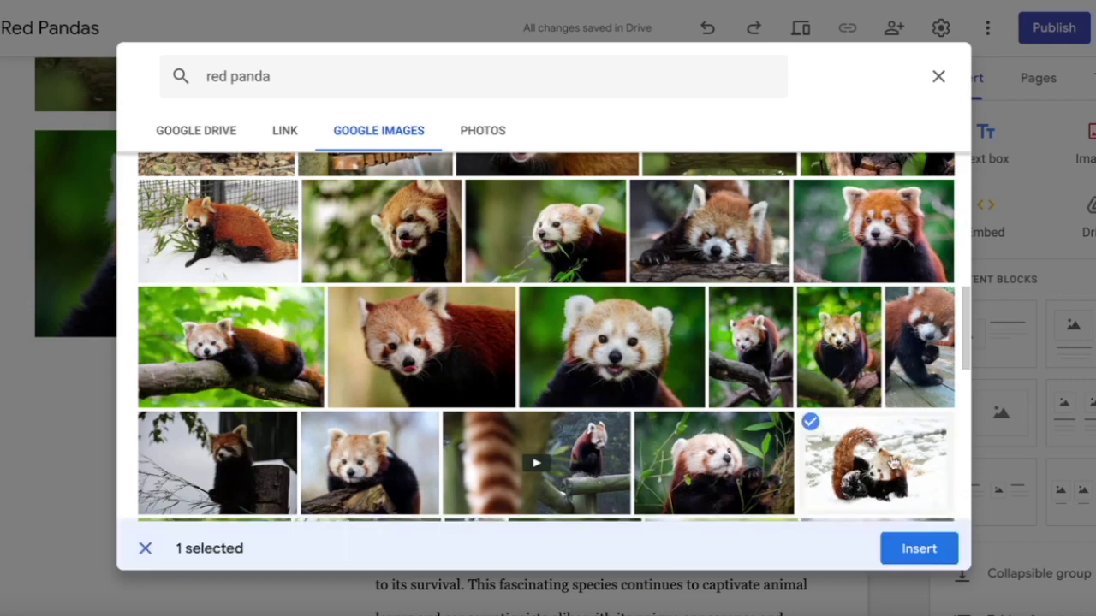
left_click(902, 546)
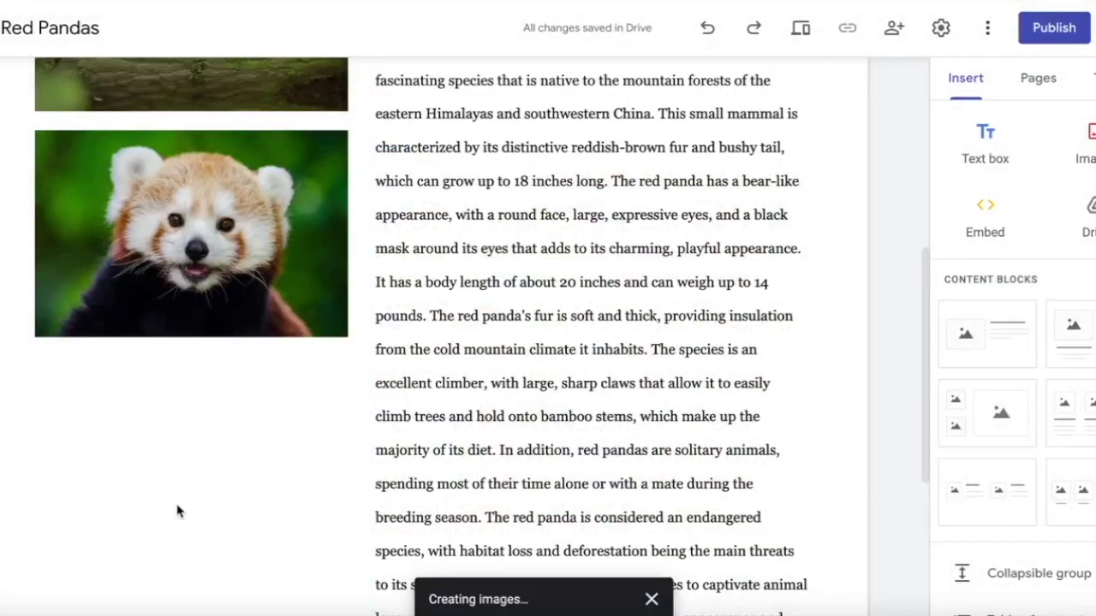
scroll(214, 479, "up", 2)
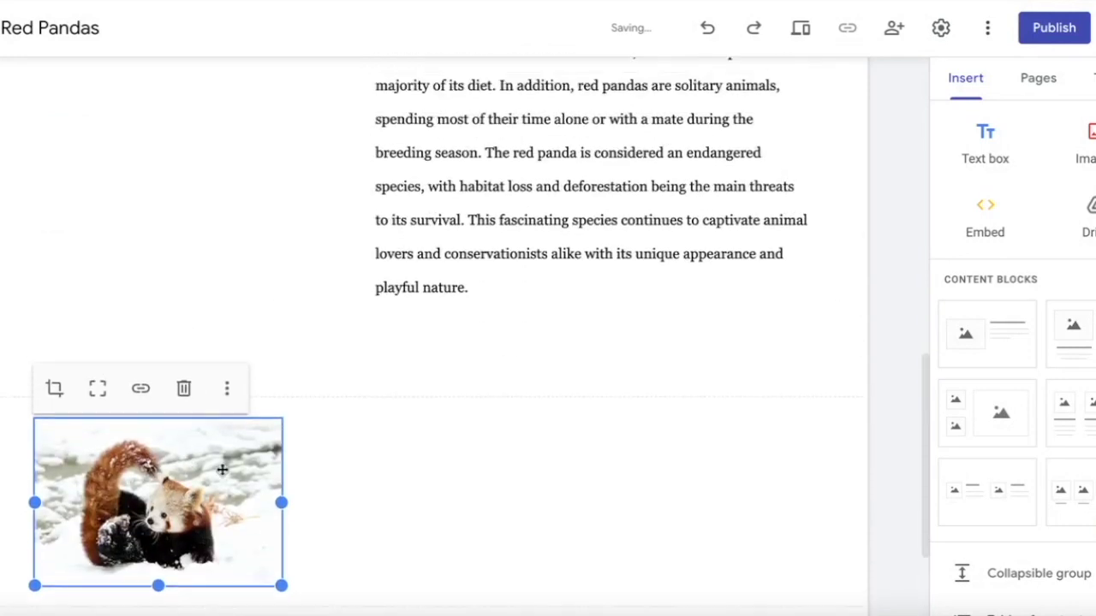
left_click_drag(255, 458, 178, 150)
scroll(178, 150, "up", 5)
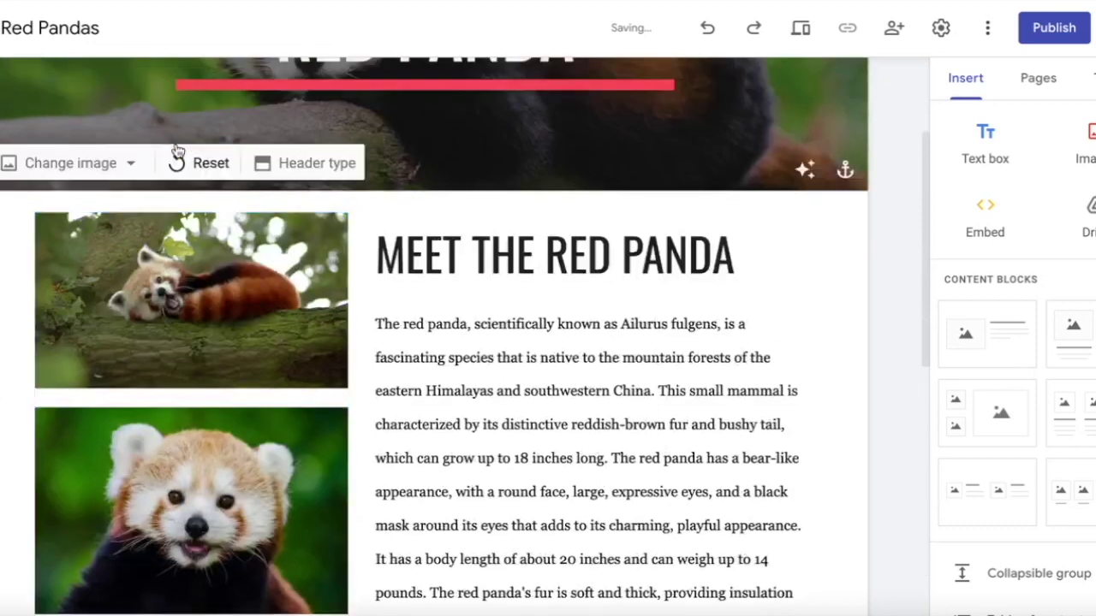
scroll(343, 257, "down", 1)
scroll(508, 299, "down", 3)
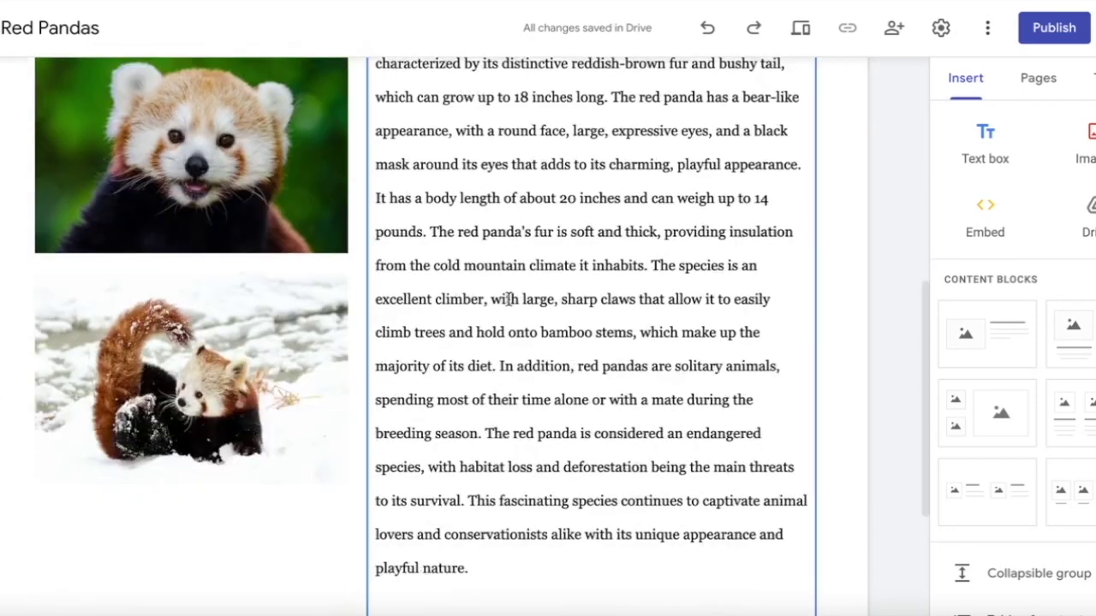
scroll(508, 299, "down", 1)
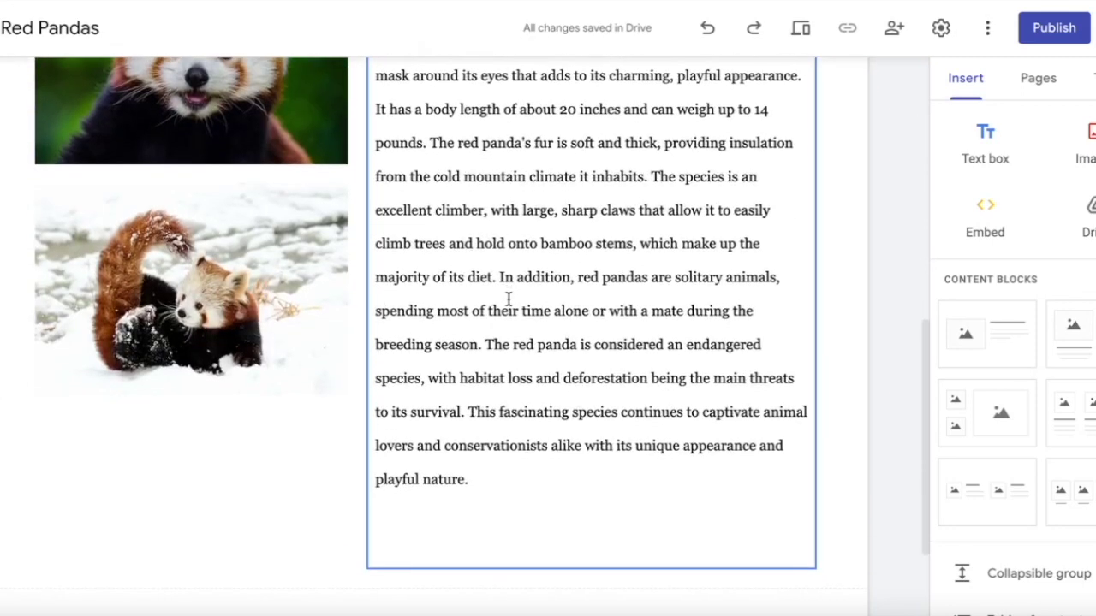
Add a full-width spacer below the "MEET THE RED PANDA" content block.
left_click(895, 301)
scroll(895, 303, "down", 2)
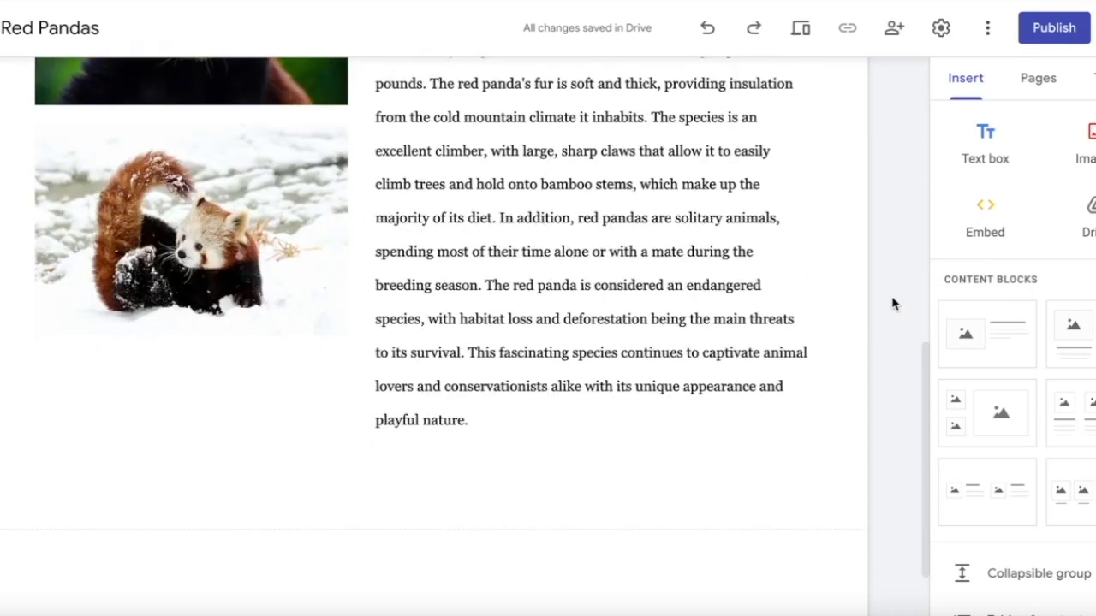
scroll(987, 362, "down", 5)
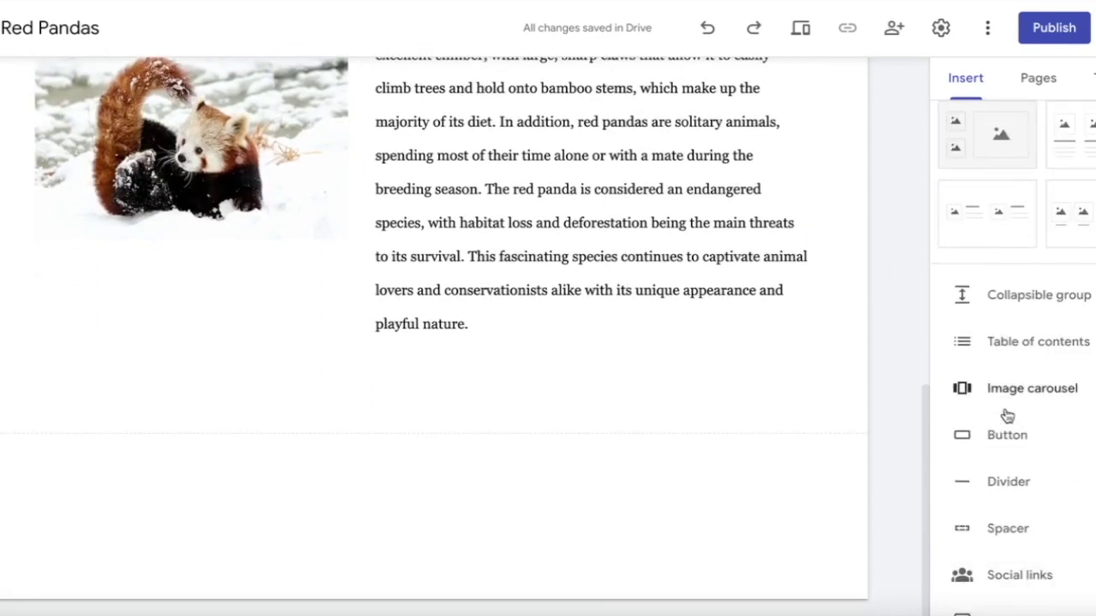
left_click_drag(1000, 411, 510, 443)
left_click(991, 415)
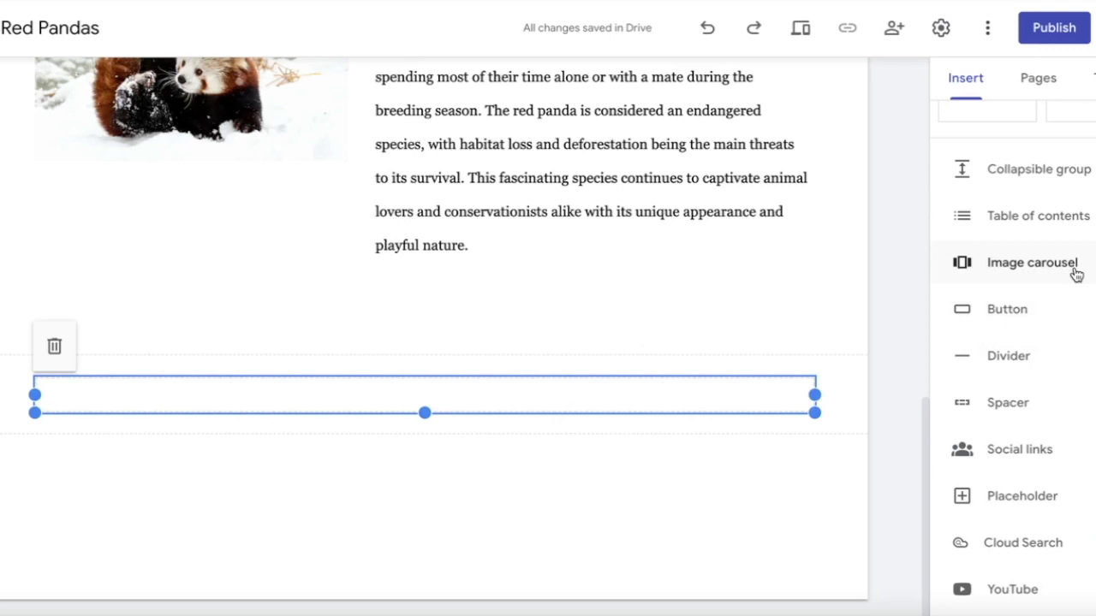
Start an image carousel and search Google Images for "red pandas" to fill it.
left_click(1076, 272)
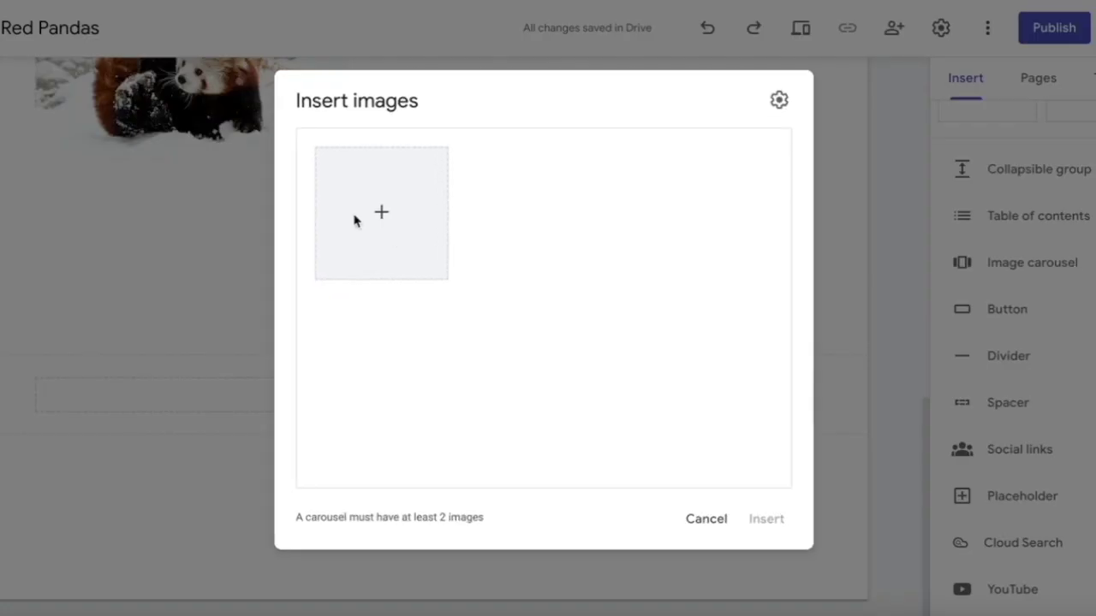
left_click(383, 215)
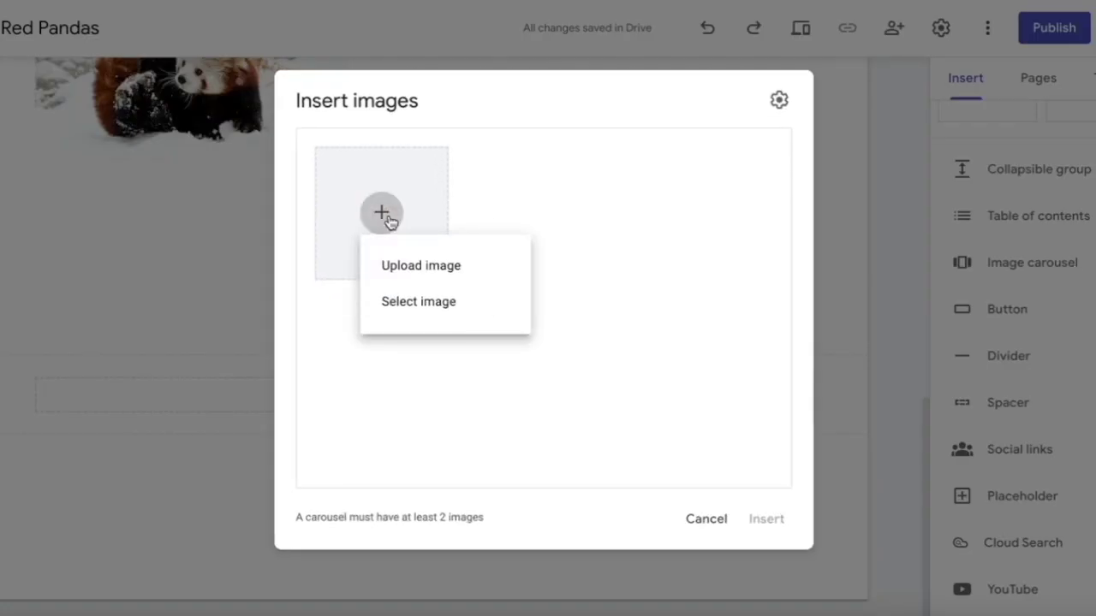
left_click(410, 316)
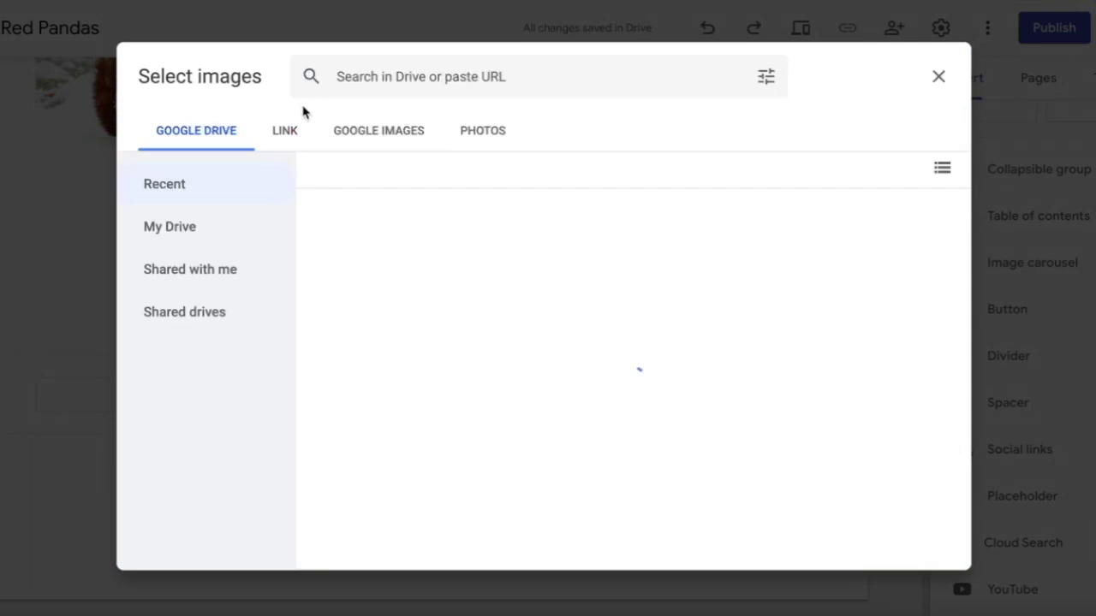
left_click(403, 127)
left_click(412, 86)
type("red ")
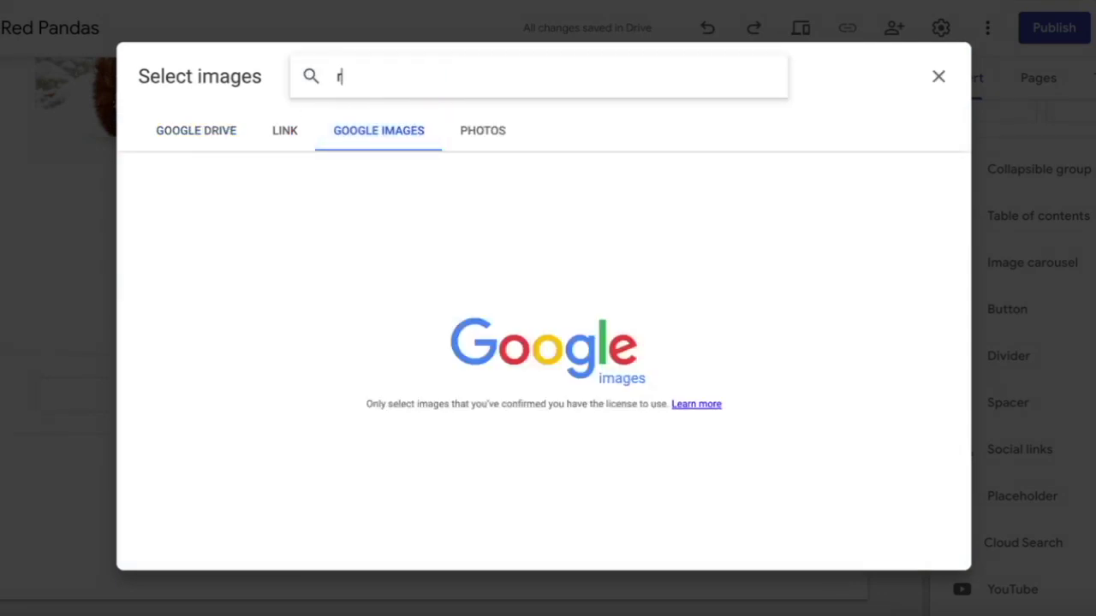
type("pandas")
key("Return")
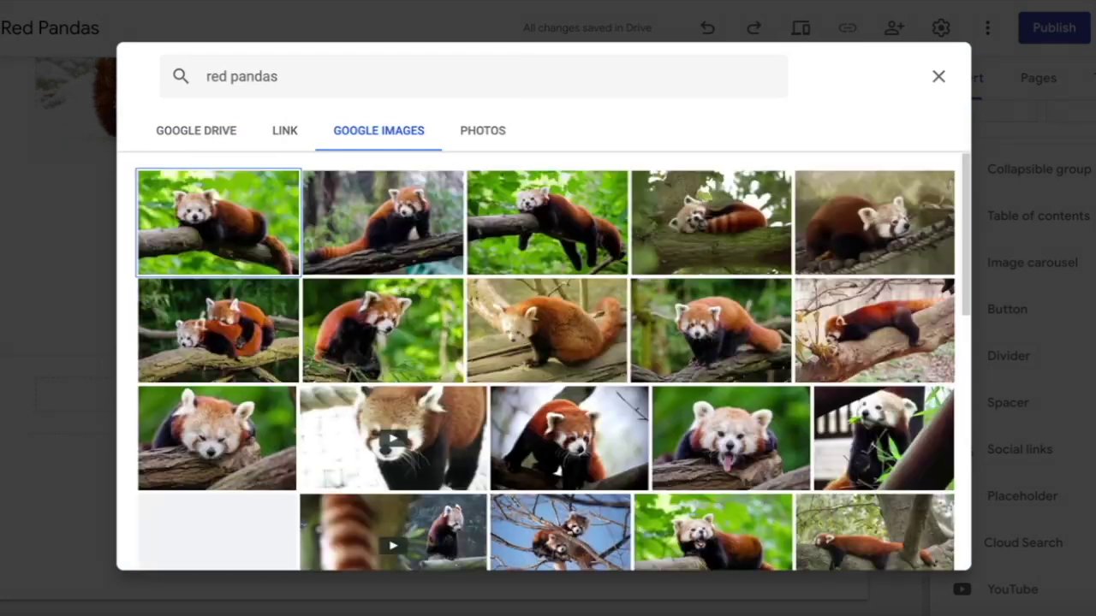
Select four carousel photos: the panda draped over a branch, the pair against blue sky, the pandas in bamboo, and the one resting on a wooden platform.
left_click(517, 255)
scroll(507, 331, "down", 2)
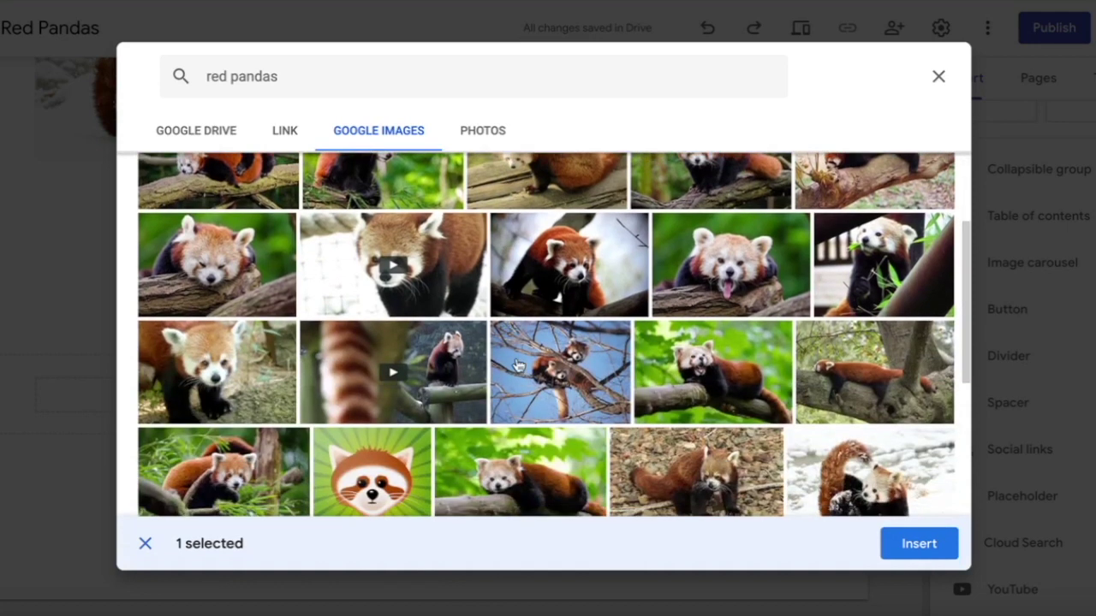
left_click(516, 365)
scroll(517, 366, "down", 2)
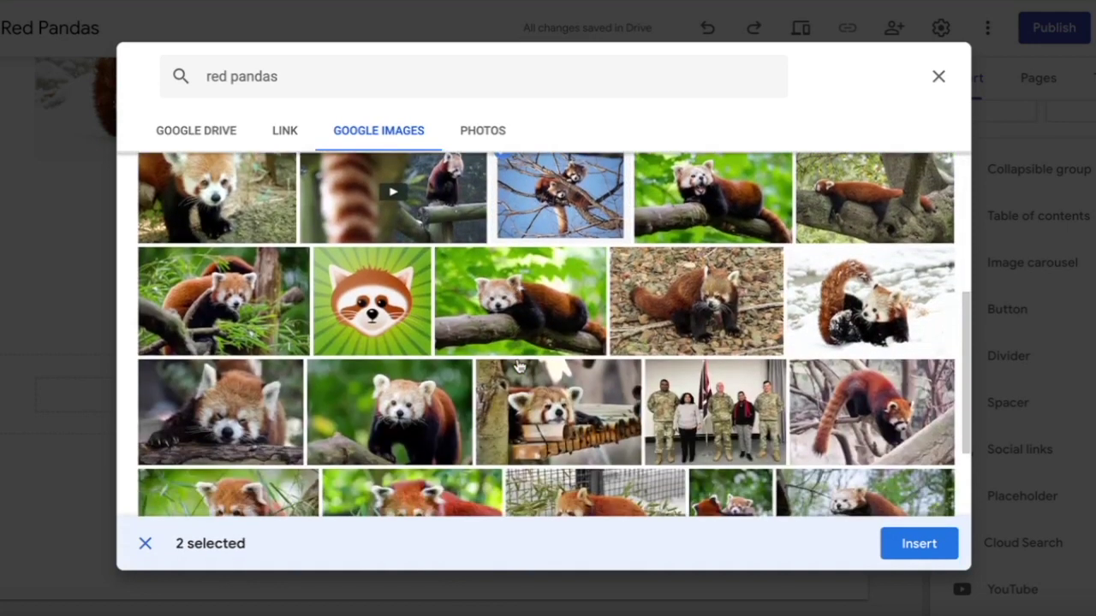
left_click(234, 315)
scroll(233, 423, "down", 3)
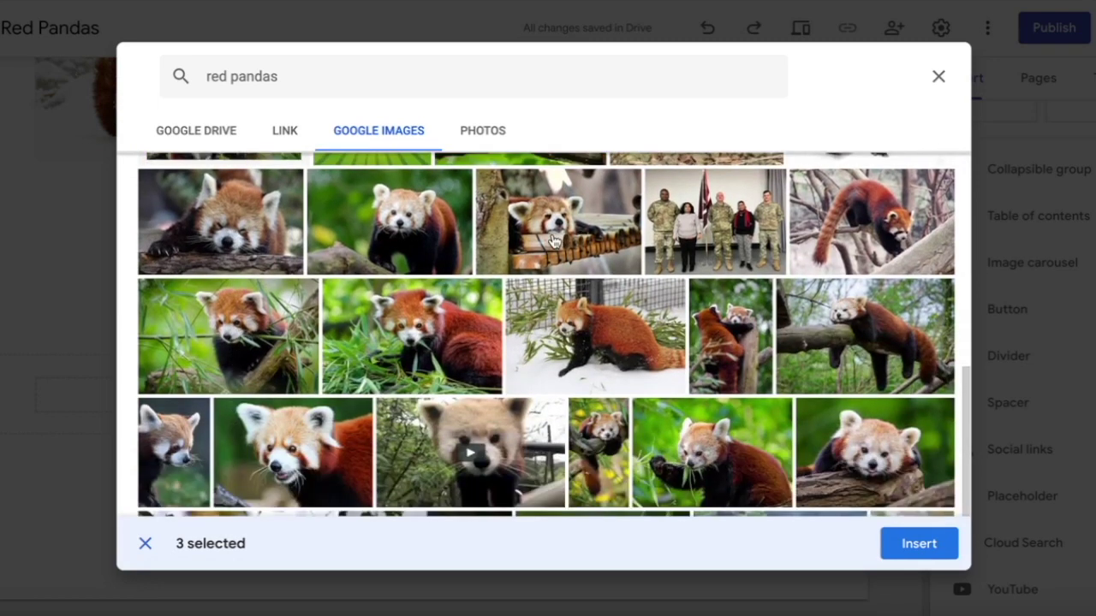
left_click(522, 250)
Add the photos of the panda among green leaves and the one on a mossy branch to the selection, and insert the six-image carousel.
scroll(587, 413, "down", 1)
scroll(587, 412, "down", 1)
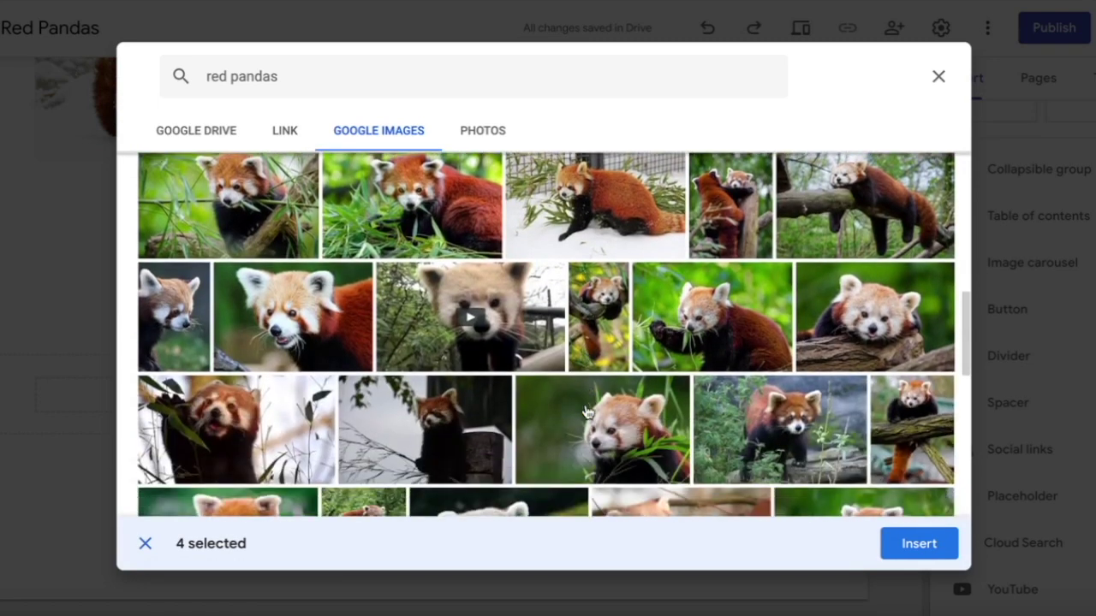
left_click(588, 425)
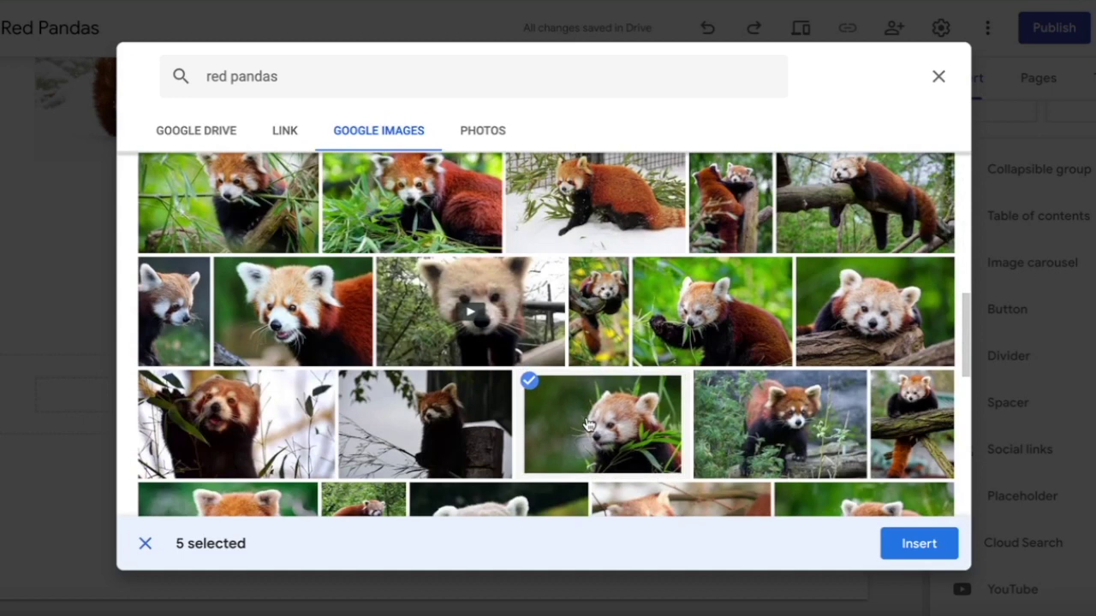
left_click(911, 439)
scroll(873, 485, "down", 1)
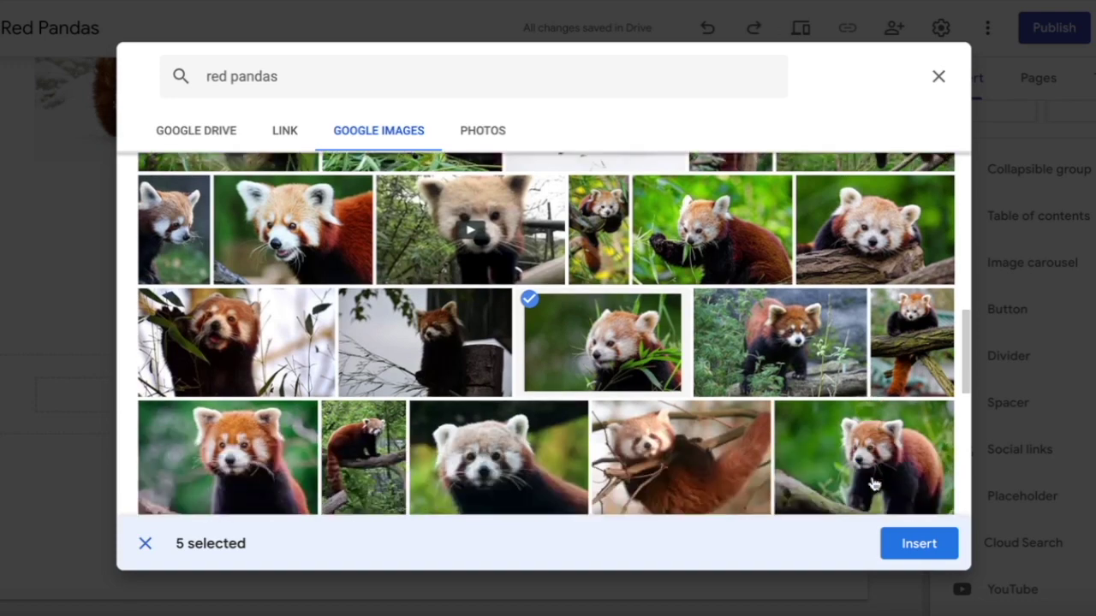
left_click(901, 339)
left_click(893, 551)
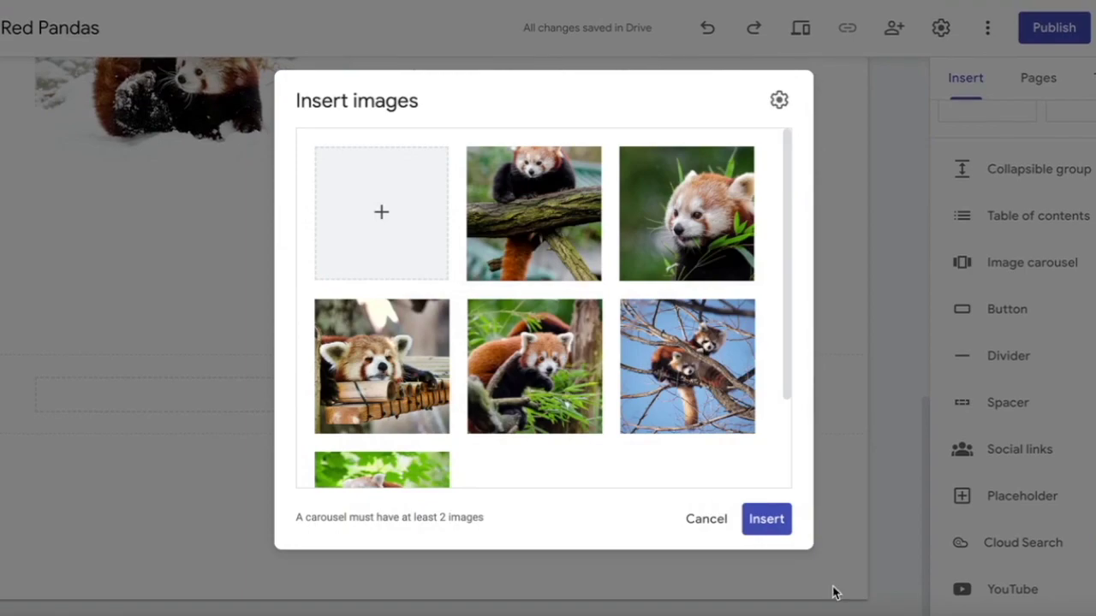
left_click(770, 522)
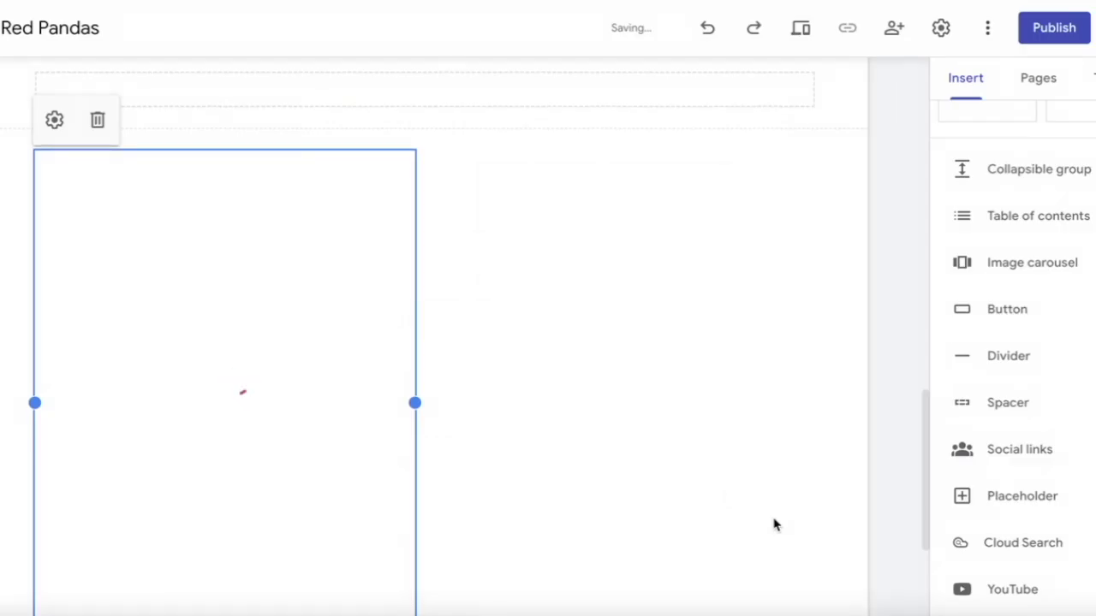
left_click(565, 357)
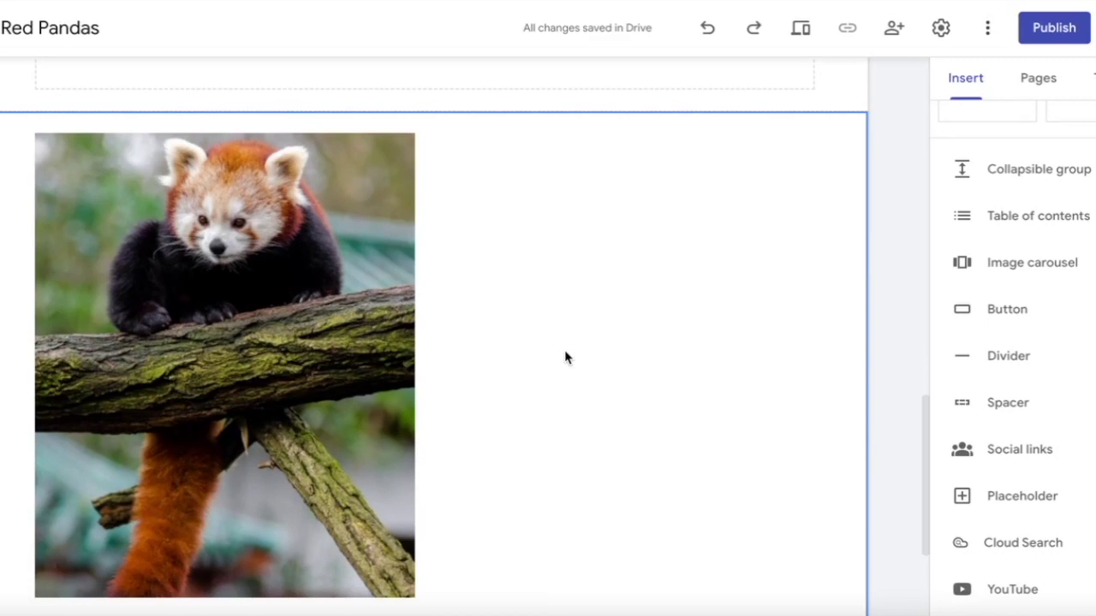
Review the finished example site from its header to the image carousel and advance through the carousel photos.
scroll(565, 357, "up", 2)
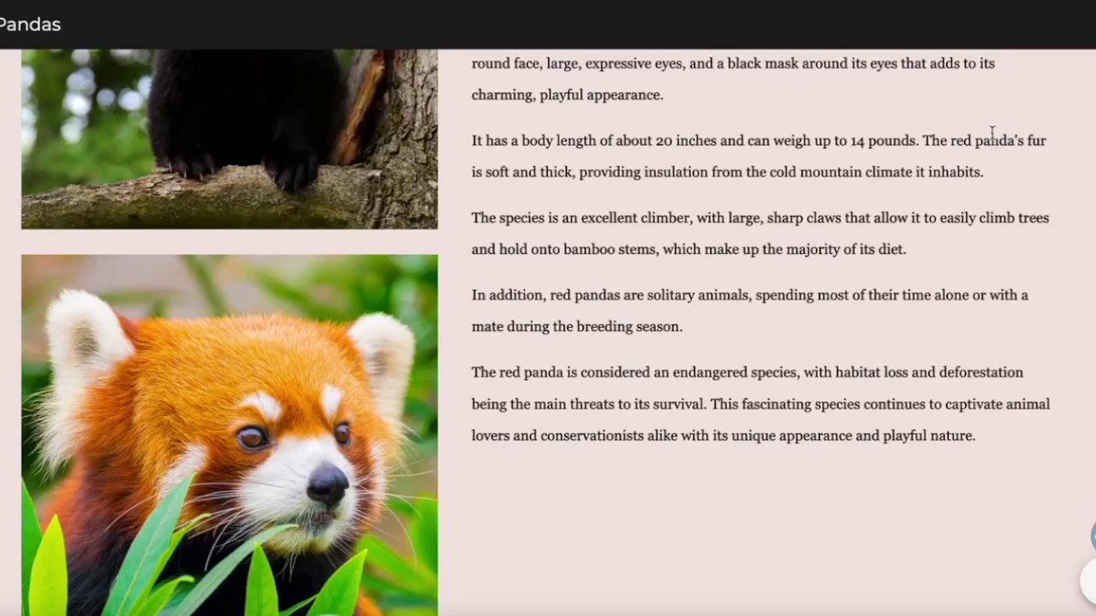
scroll(991, 134, "up", 7)
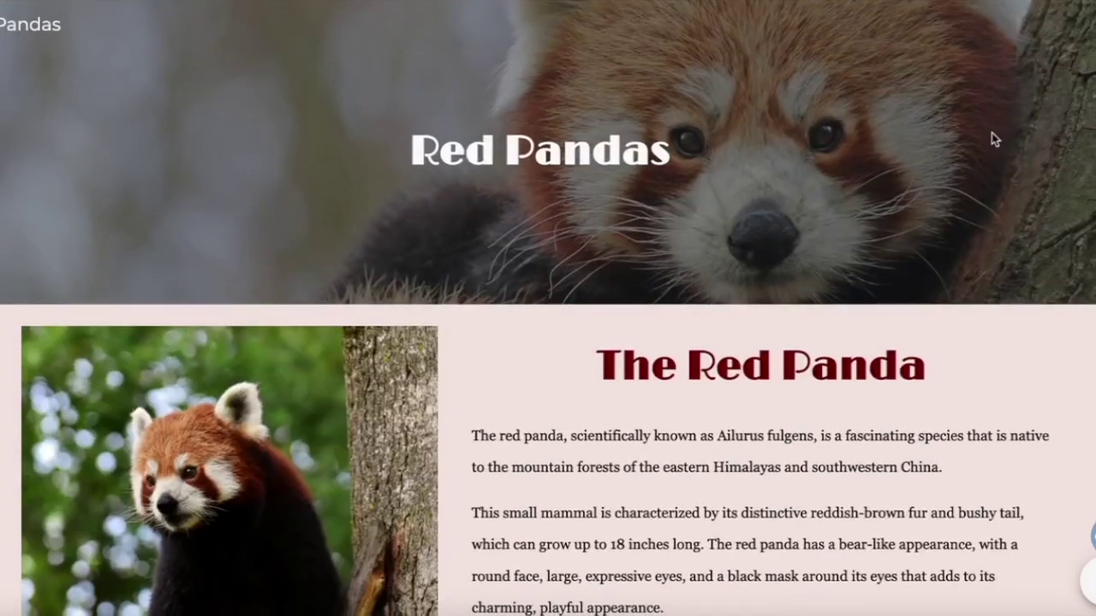
scroll(993, 139, "down", 10)
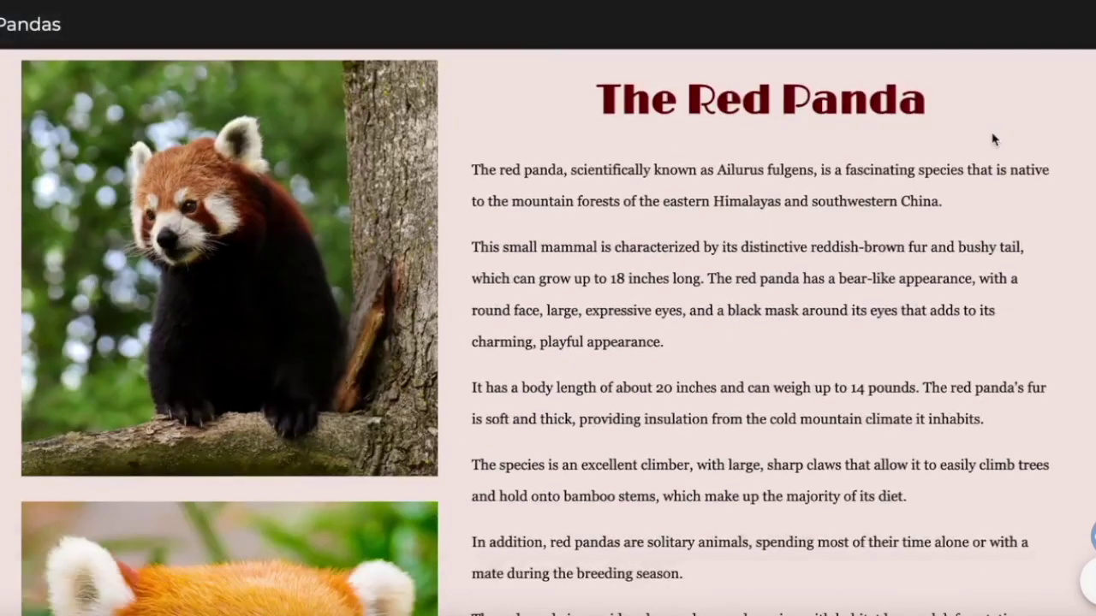
scroll(992, 139, "down", 3)
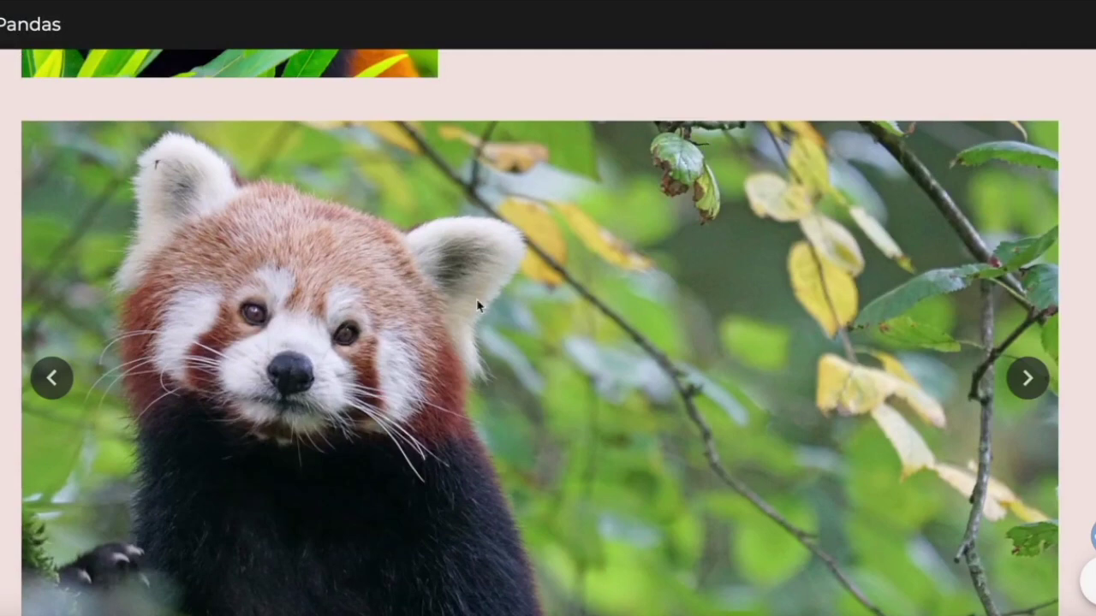
scroll(542, 362, "down", 1)
left_click(1028, 301)
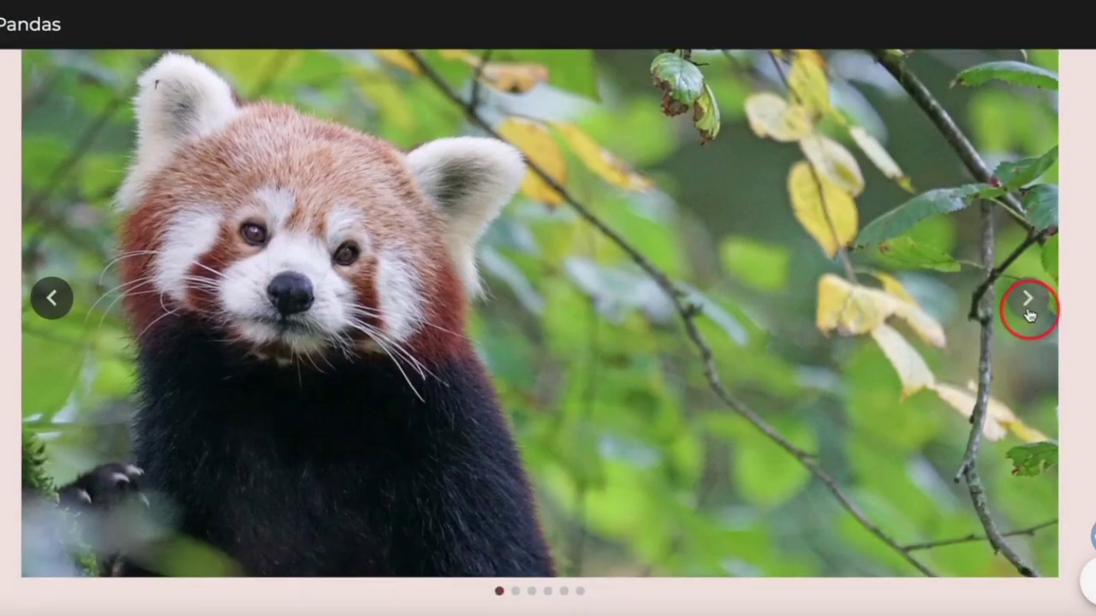
left_click(1028, 301)
left_click(1028, 302)
left_click(1027, 313)
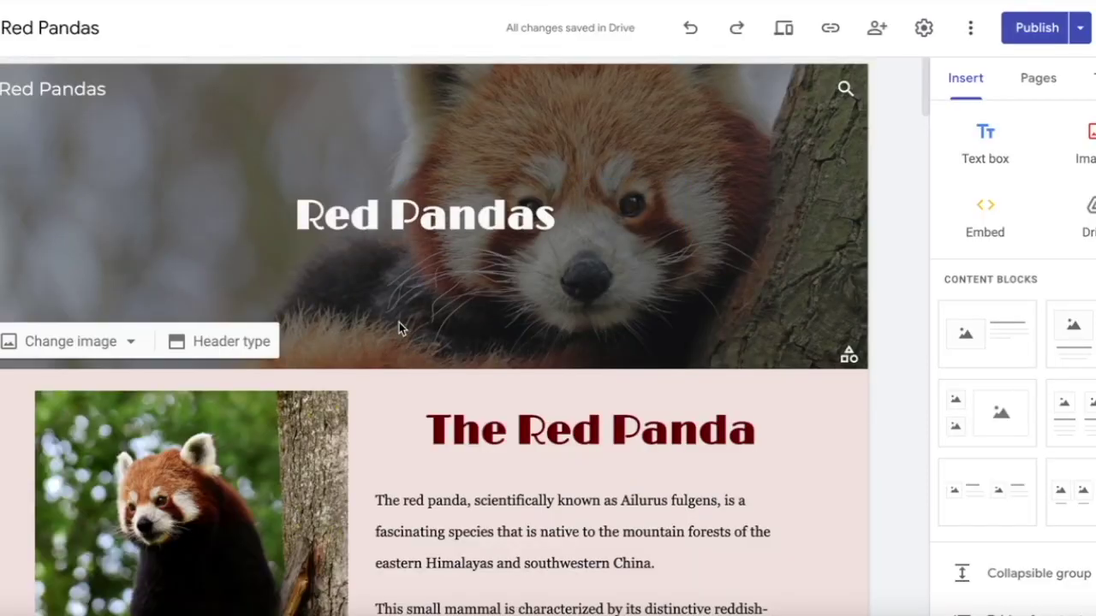
Add a full-width spacer below the image carousel on the draft page.
scroll(399, 325, "down", 10)
scroll(301, 318, "down", 8)
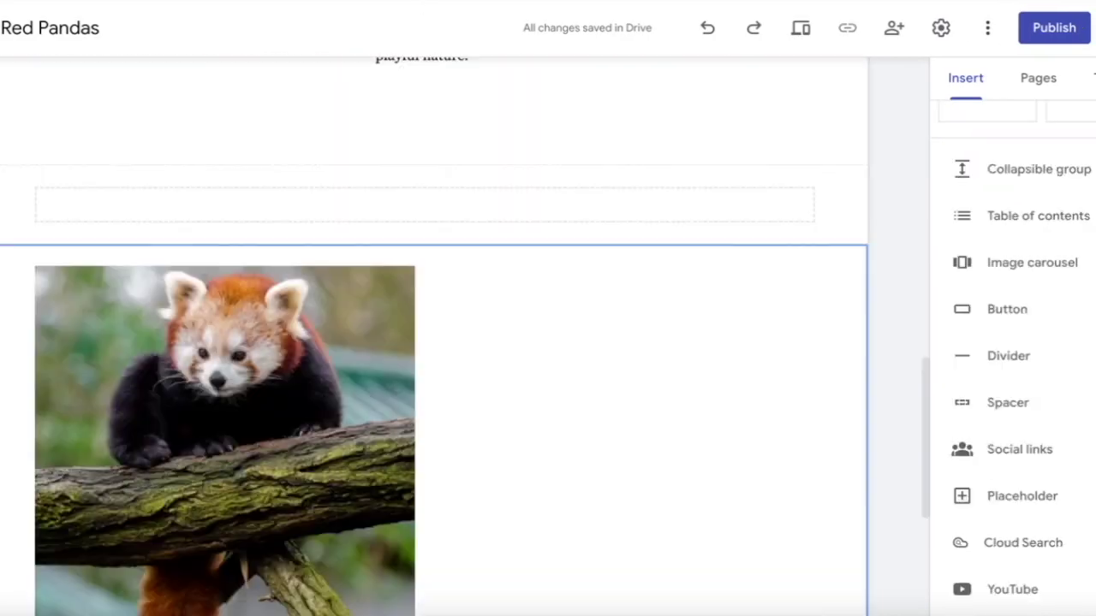
scroll(301, 320, "down", 3)
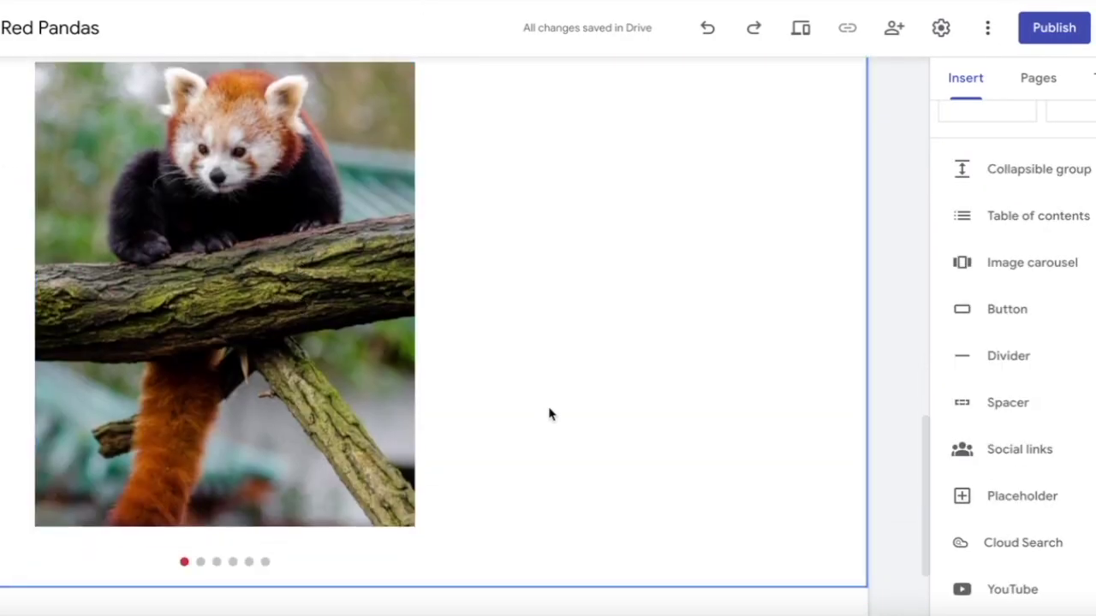
scroll(548, 413, "down", 2)
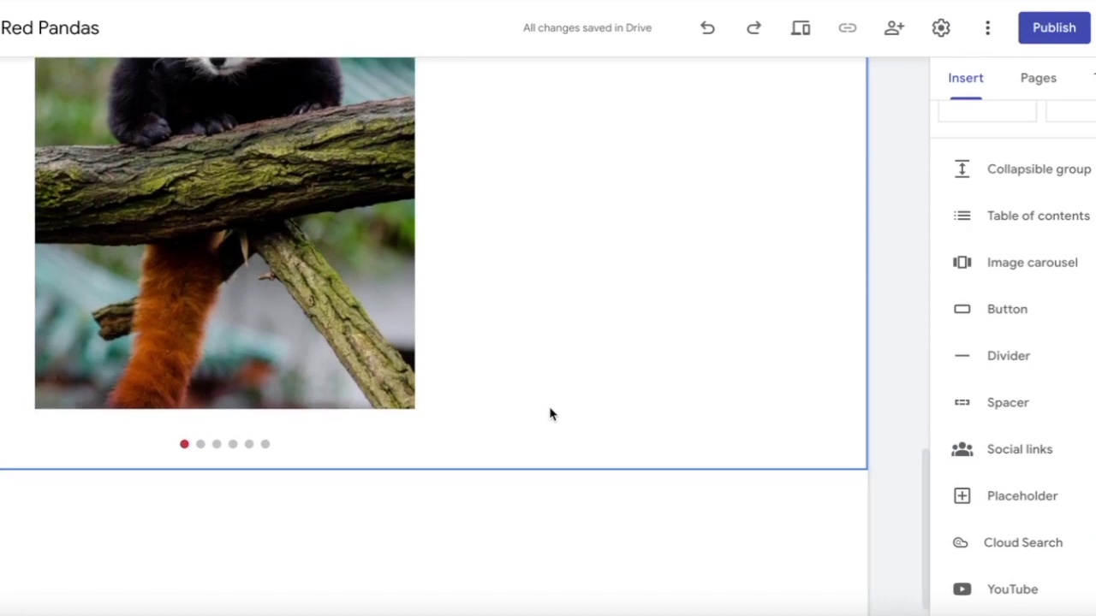
left_click(519, 573)
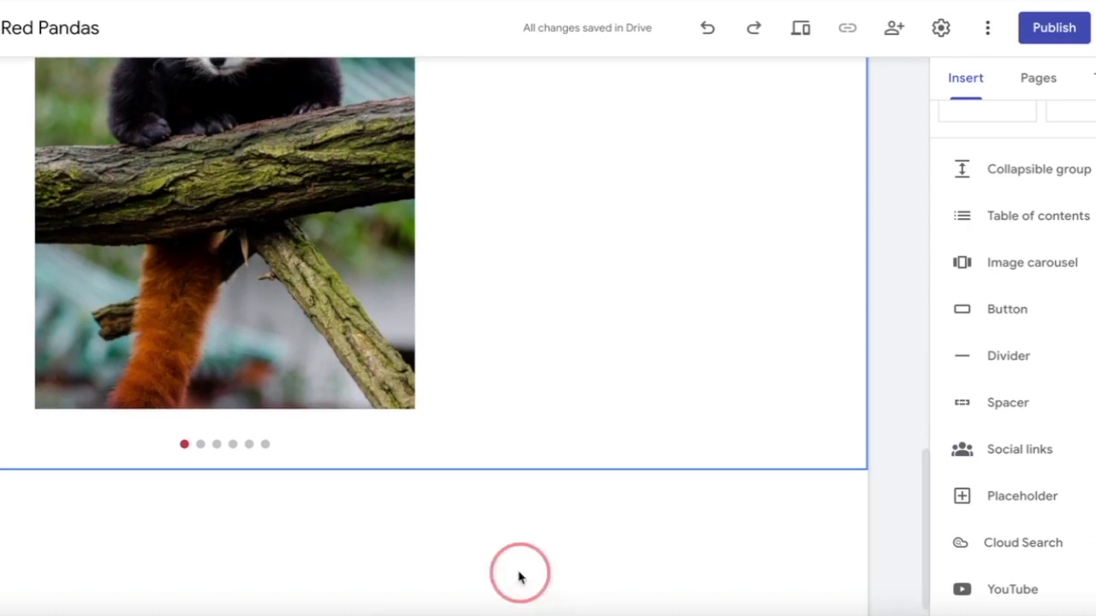
left_click(1018, 414)
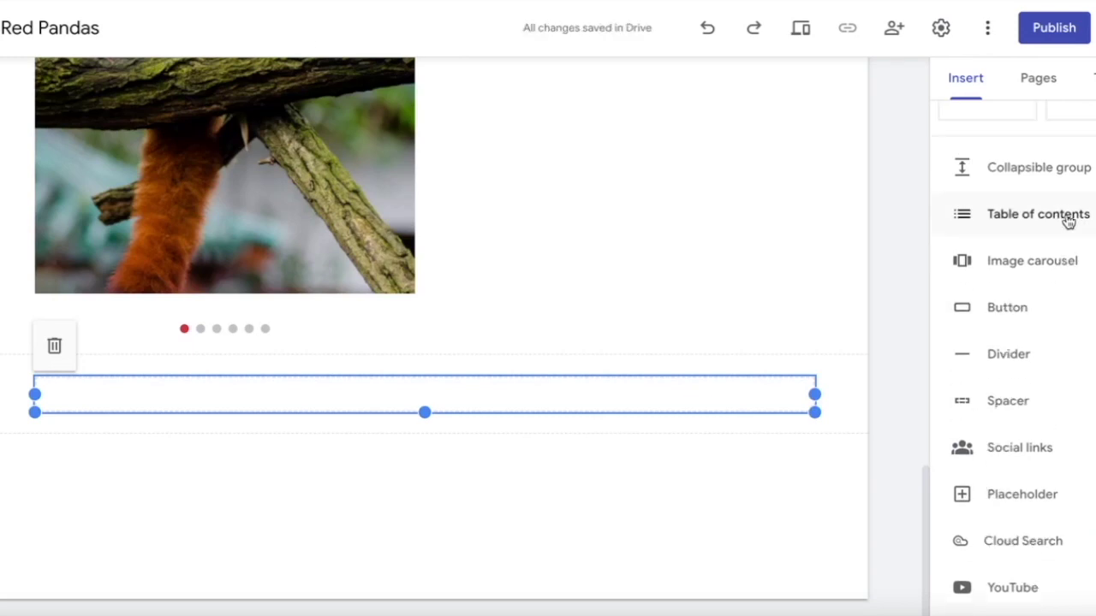
Insert a full-width text box beneath the spacer that follows the image carousel.
scroll(1069, 240, "up", 2)
scroll(1068, 243, "up", 1)
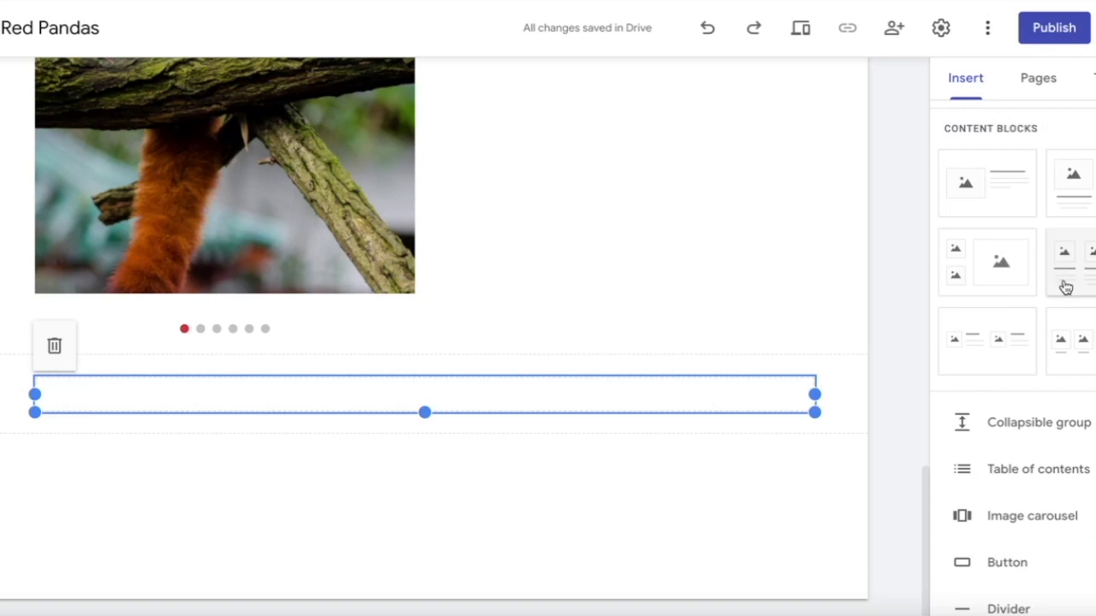
scroll(1065, 287, "down", 3)
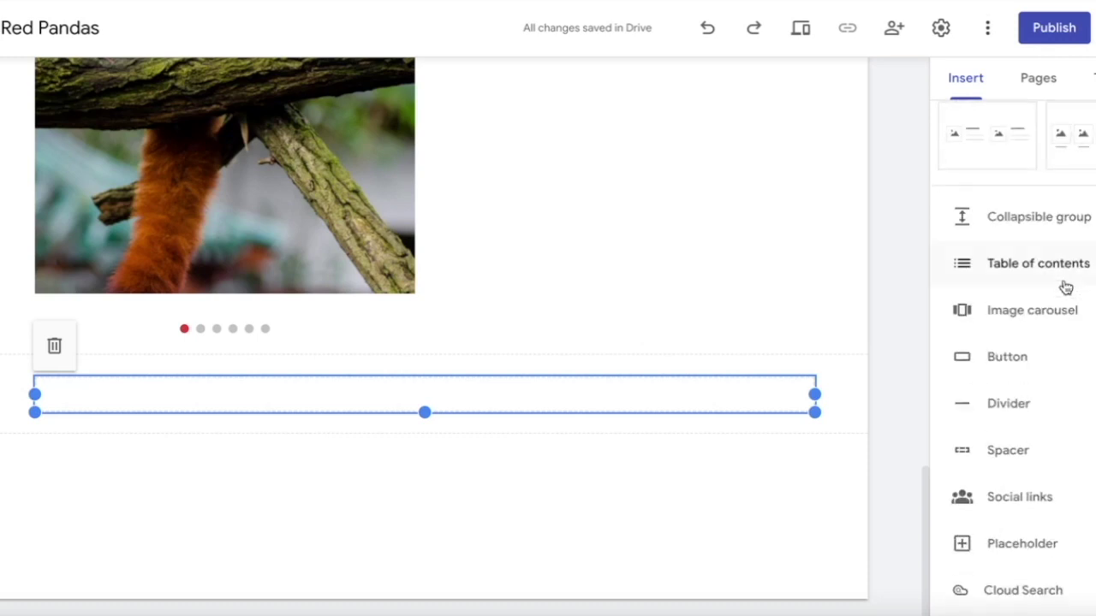
scroll(1066, 287, "up", 5)
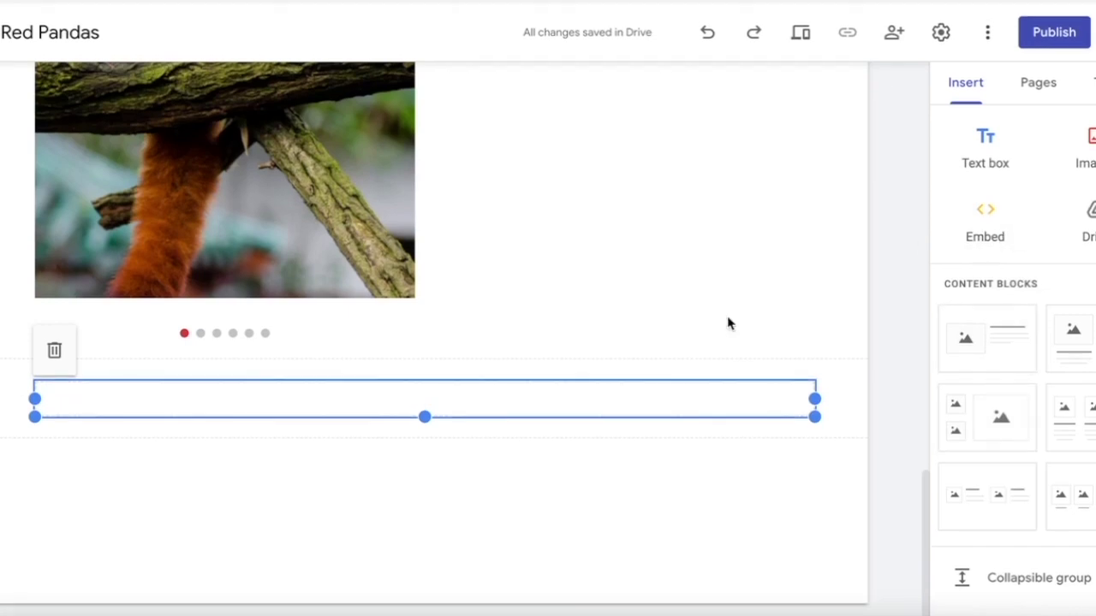
scroll(728, 322, "up", 10)
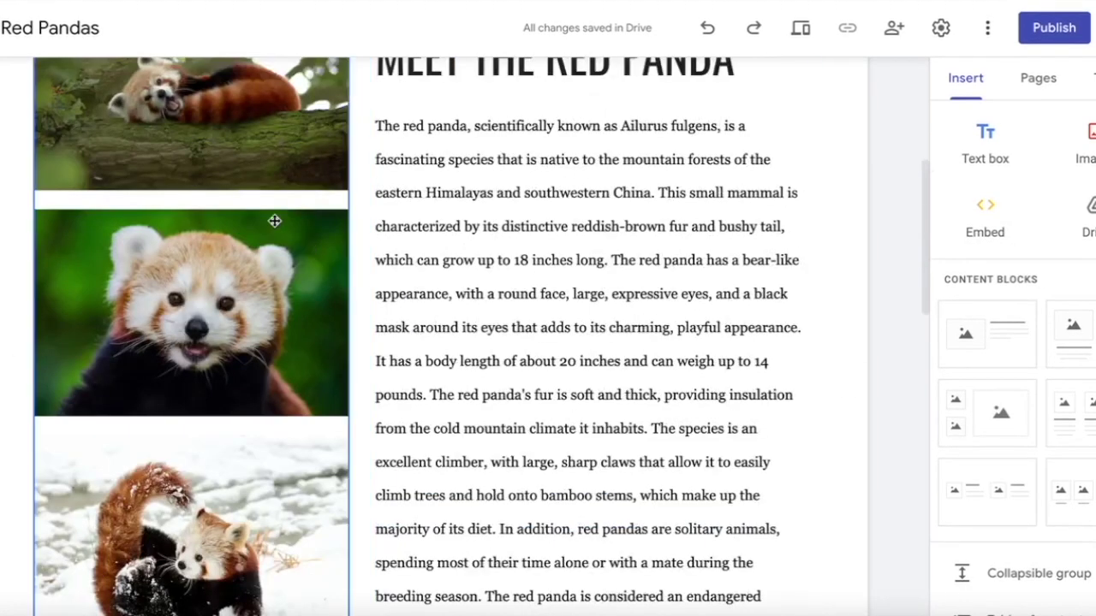
scroll(508, 387, "down", 6)
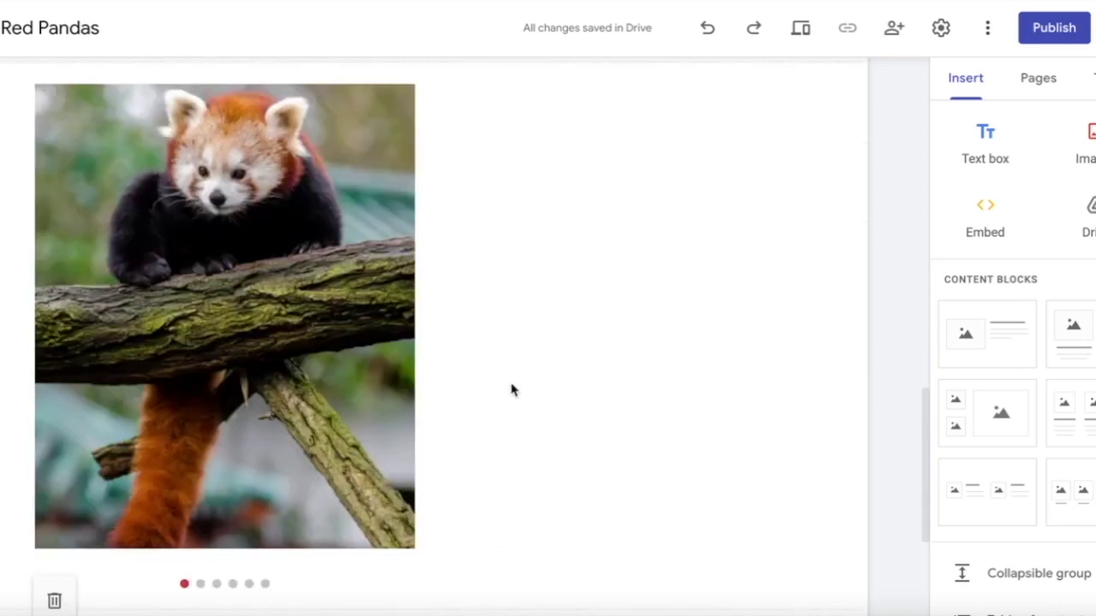
scroll(511, 390, "down", 3)
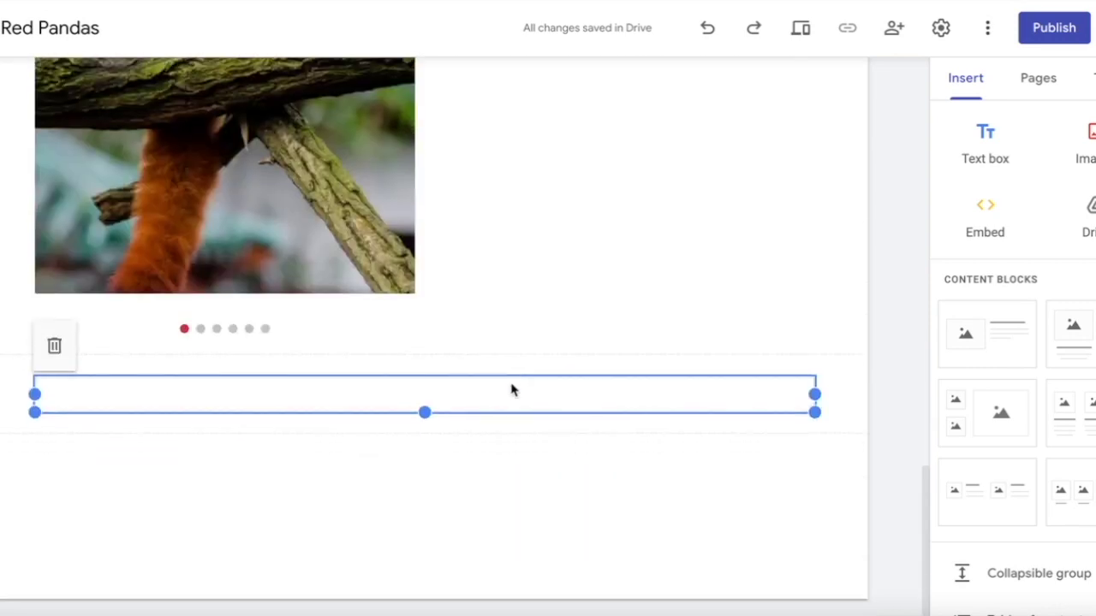
left_click(993, 164)
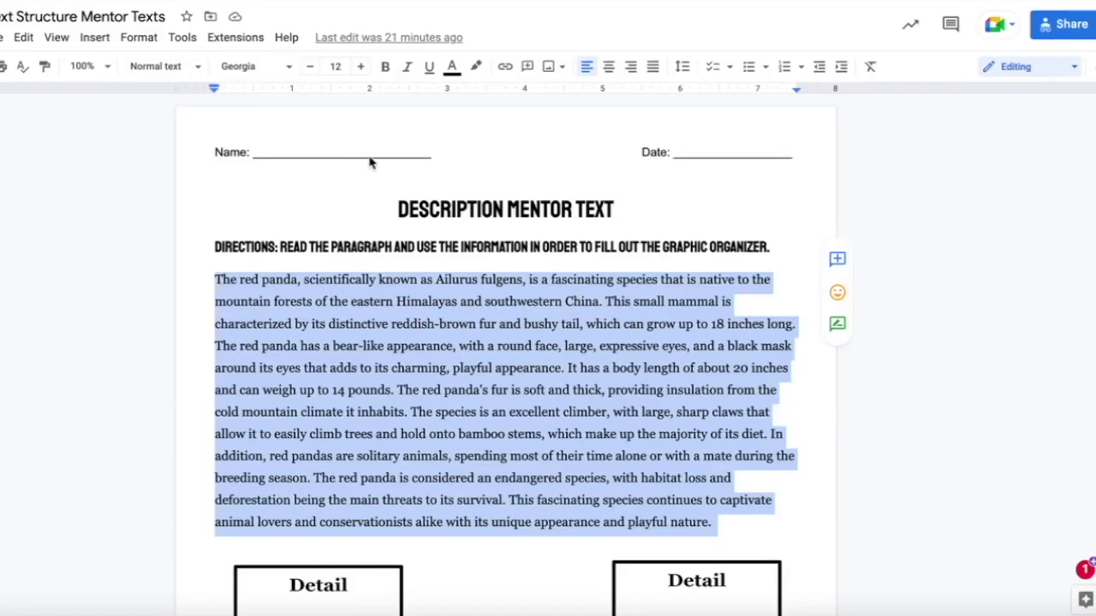
Copy the red panda paragraph under "Sequence/Chronological Mentor Text" from the mentor texts document and paste it into the new text box.
scroll(440, 299, "down", 10)
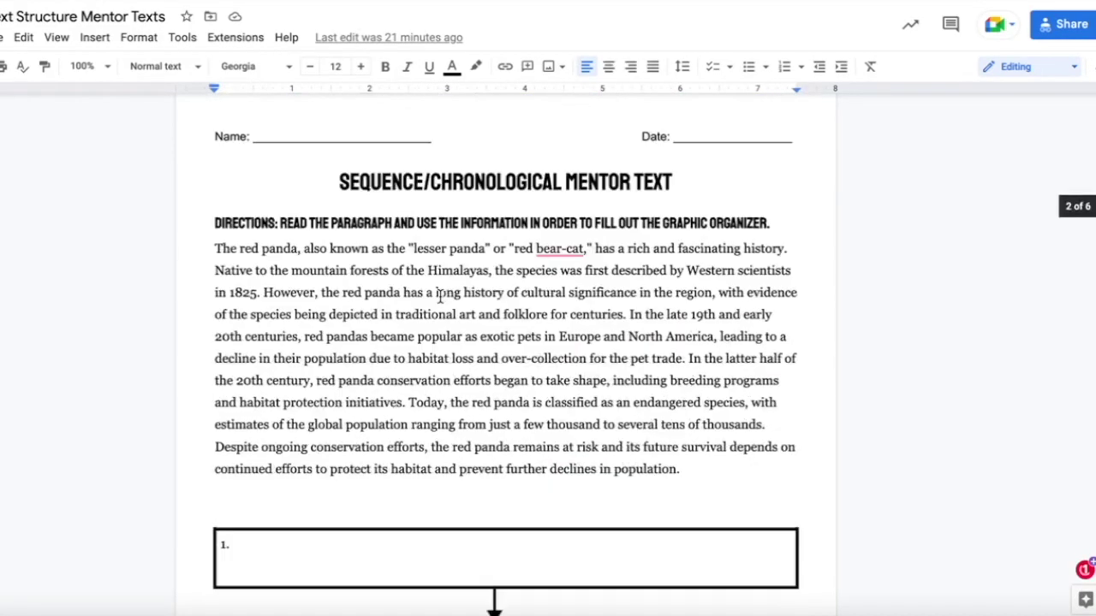
scroll(440, 295, "down", 1)
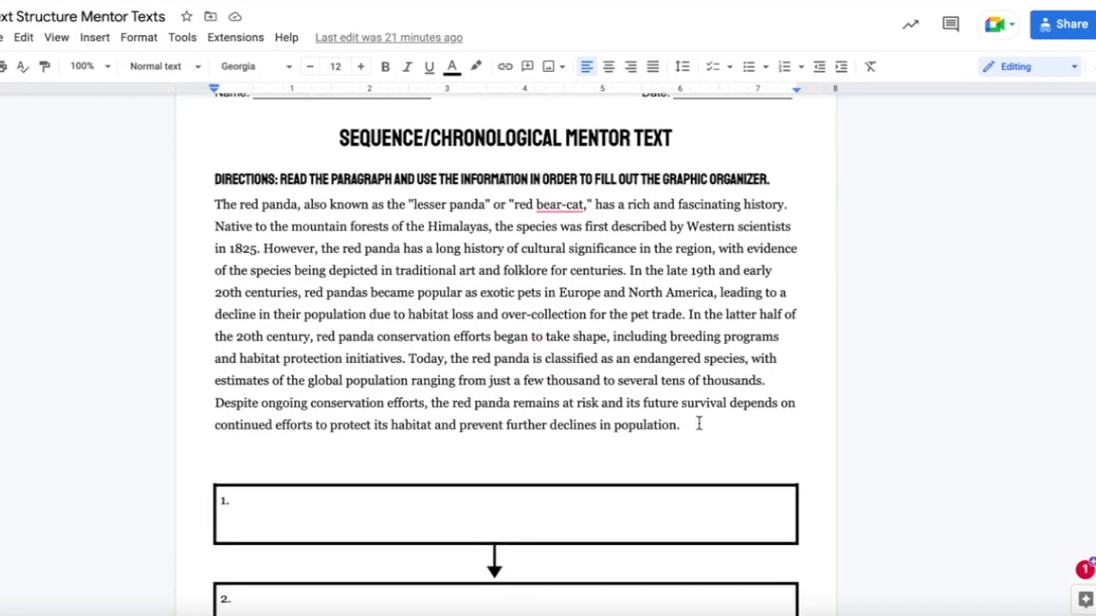
left_click_drag(699, 424, 199, 213)
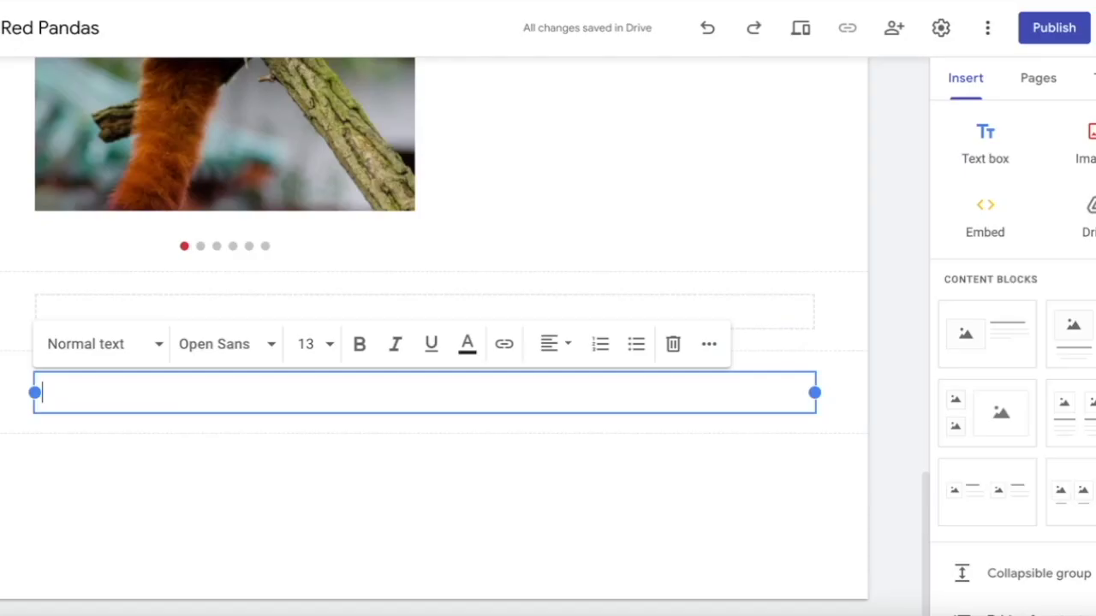
type("The red panda, also known as the \"lesser panda\" or \"red bear-cat,\" has a rich and fascinating history. Native to the mountain forests of the Himalayas, the species was first described by Western scientists in 1825. However, the red panda has a long history of cultural significance in the region, with evidence of the species being depicted in traditional art and folklore for centuries. In the late 19th and early 20th centuries, red pandas became popular as exotic pets in Europe and North America, leading to a decline in their population due to habitat loss and over-collection for the pet trade. In the latter half of the 20th century, red panda conservation efforts began to take shape, including breeding programs and habitat protection initiatives. Today, the red panda is classified as an endangered species, with estimates of the global population ranging from just a few thousand to several tens of thousands. Despite ongoing conservation efforts, the red panda remains at risk and its future survival depends on continued efforts to protect its habitat and prevent further declines in population.")
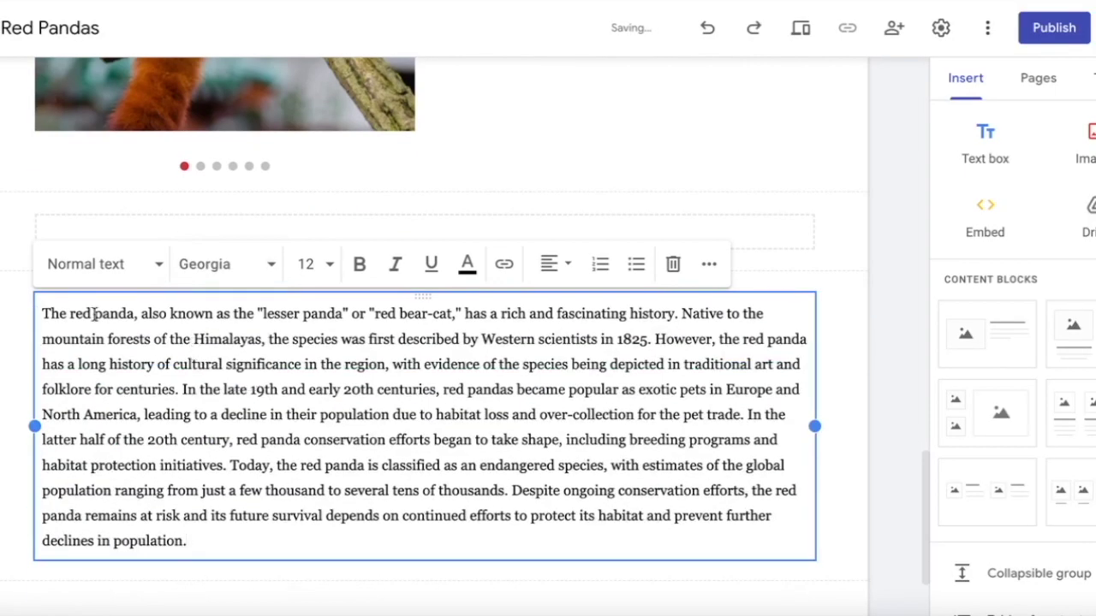
Add the heading "History of the Red Panda" on its own line above the pasted paragraph and select the heading.
left_click(44, 315)
key("Return")
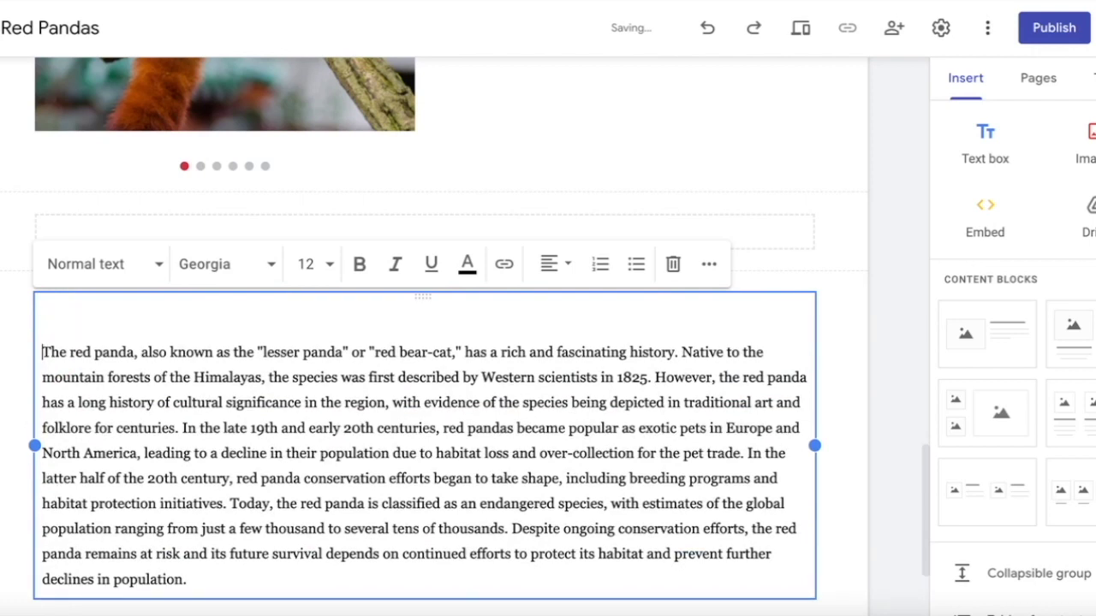
type("His")
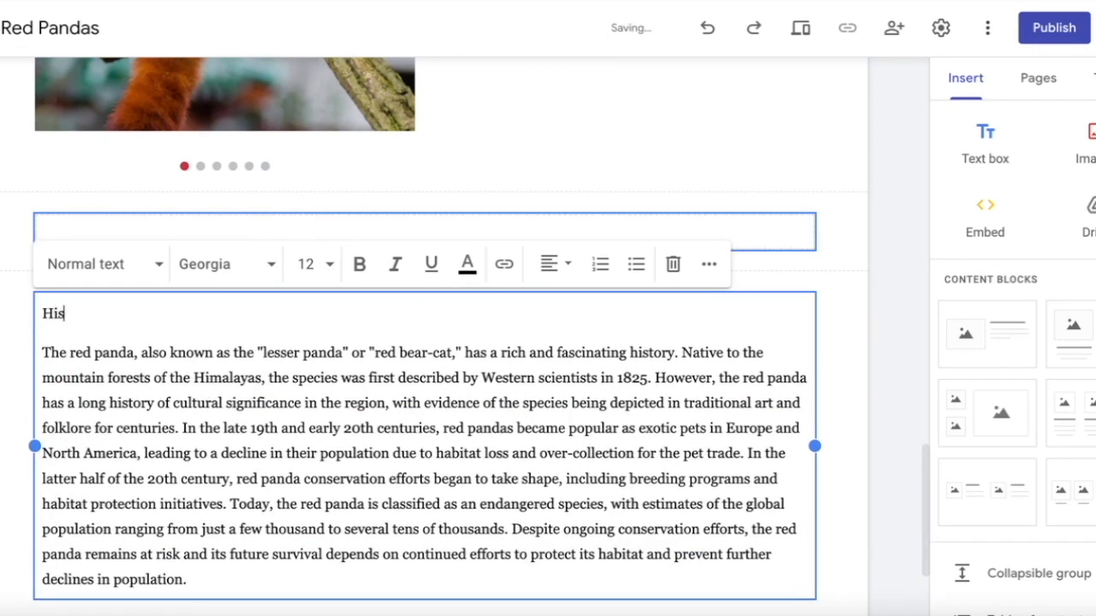
type("tory of the Red Panda")
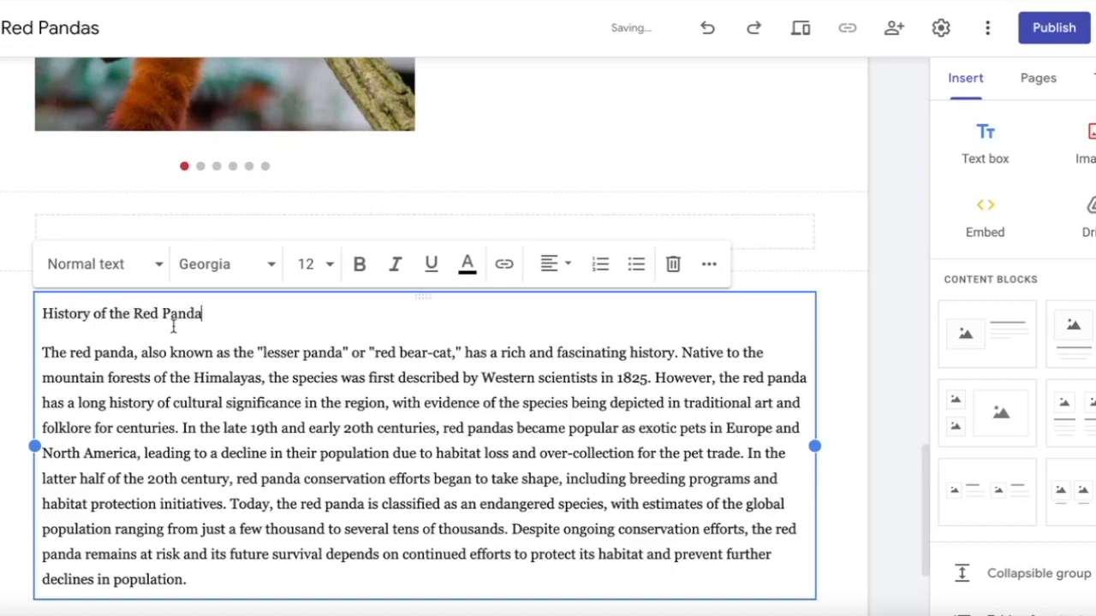
triple_click(176, 318)
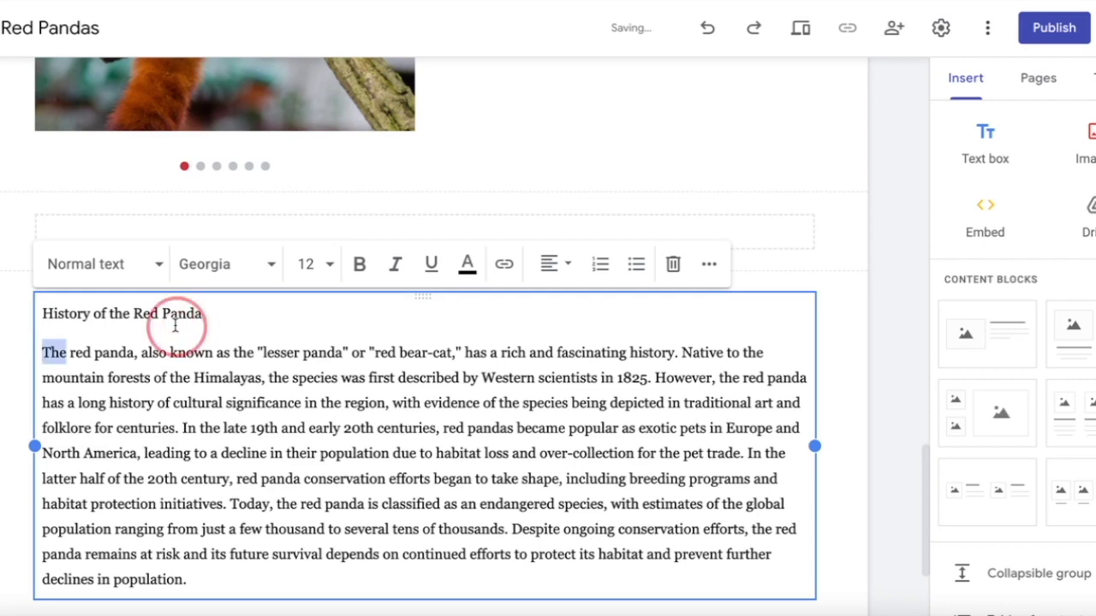
Format the "History of the Red Panda" heading with the Title style and color it red.
triple_click(171, 315)
left_click(115, 268)
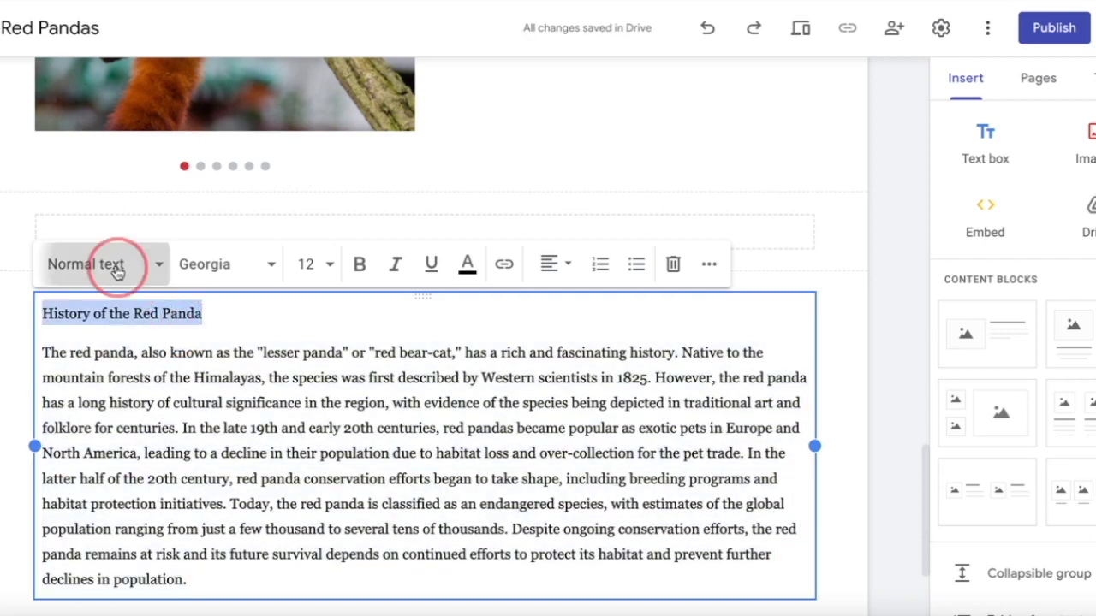
left_click(111, 357)
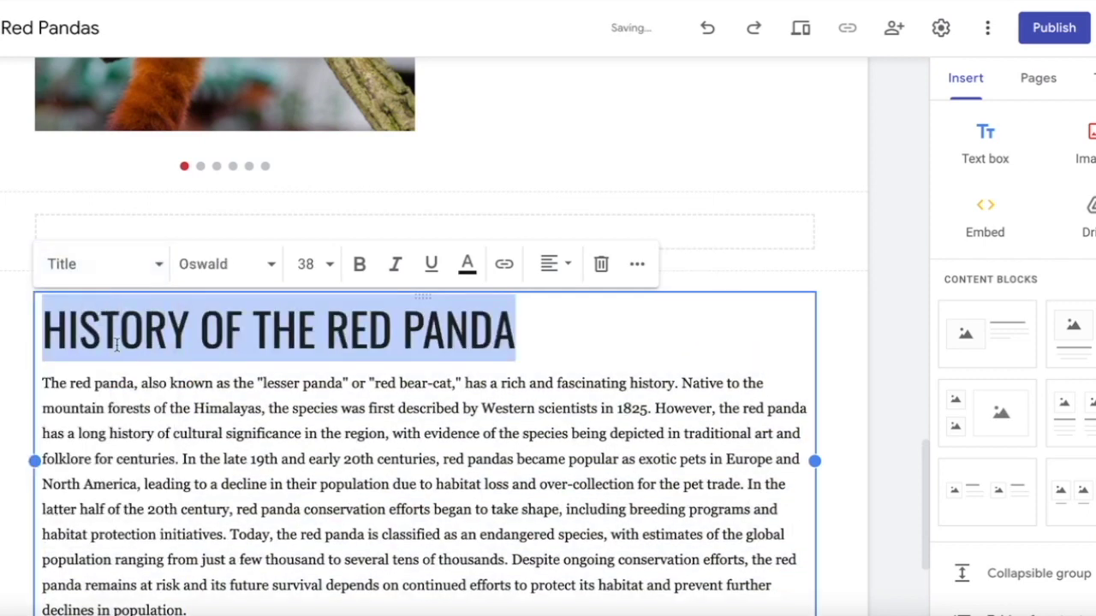
left_click(466, 266)
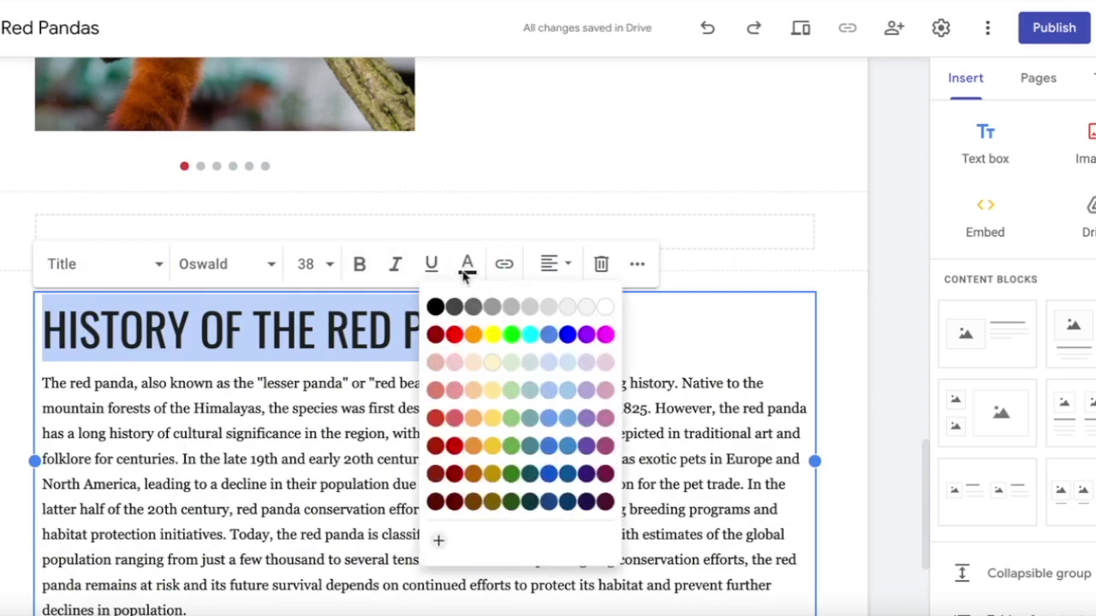
left_click(455, 341)
left_click(548, 314)
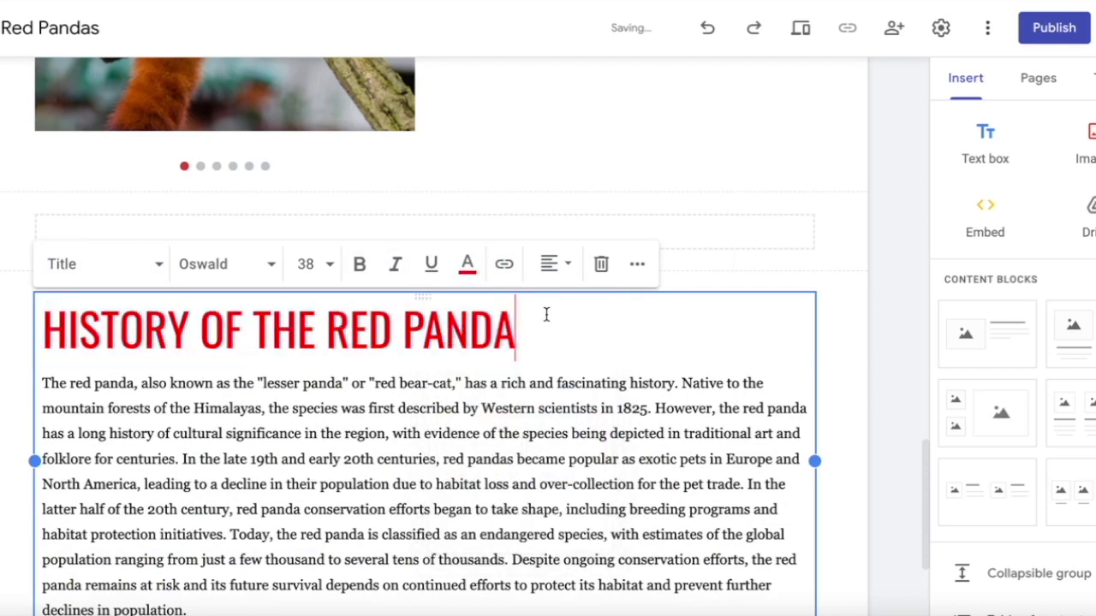
scroll(548, 314, "down", 1)
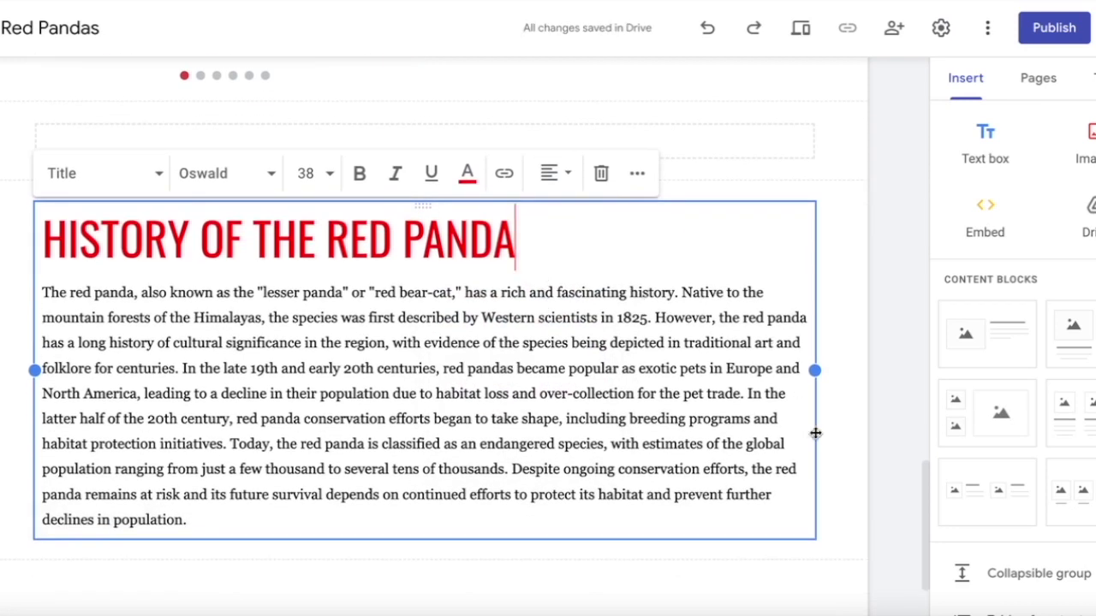
left_click(838, 456)
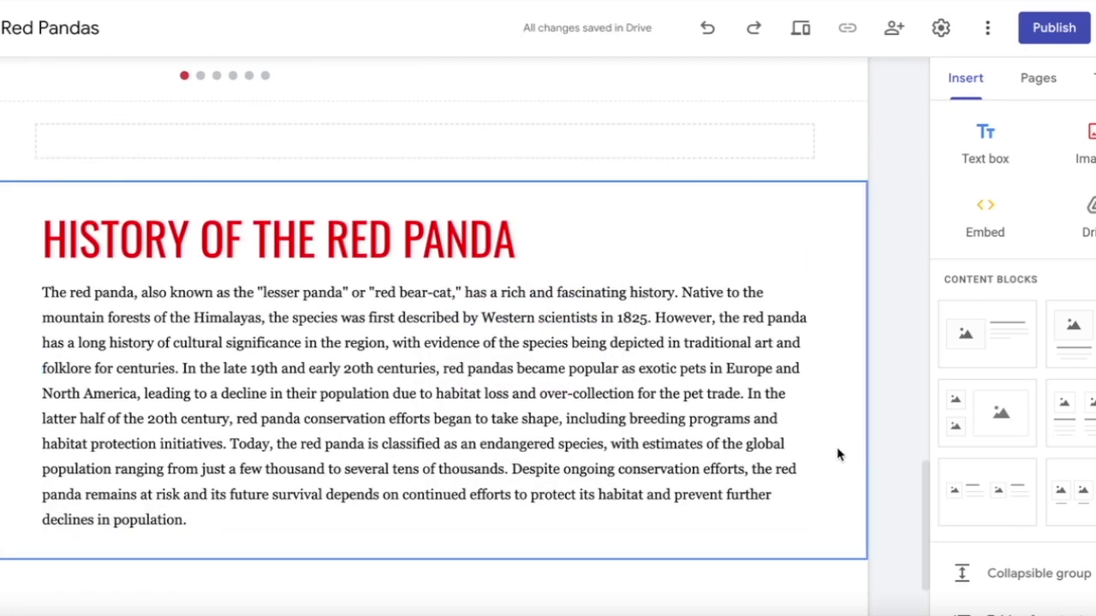
Search Google Images for "red panda" and insert the photo of the red panda eating bamboo leaves.
left_click(1091, 150)
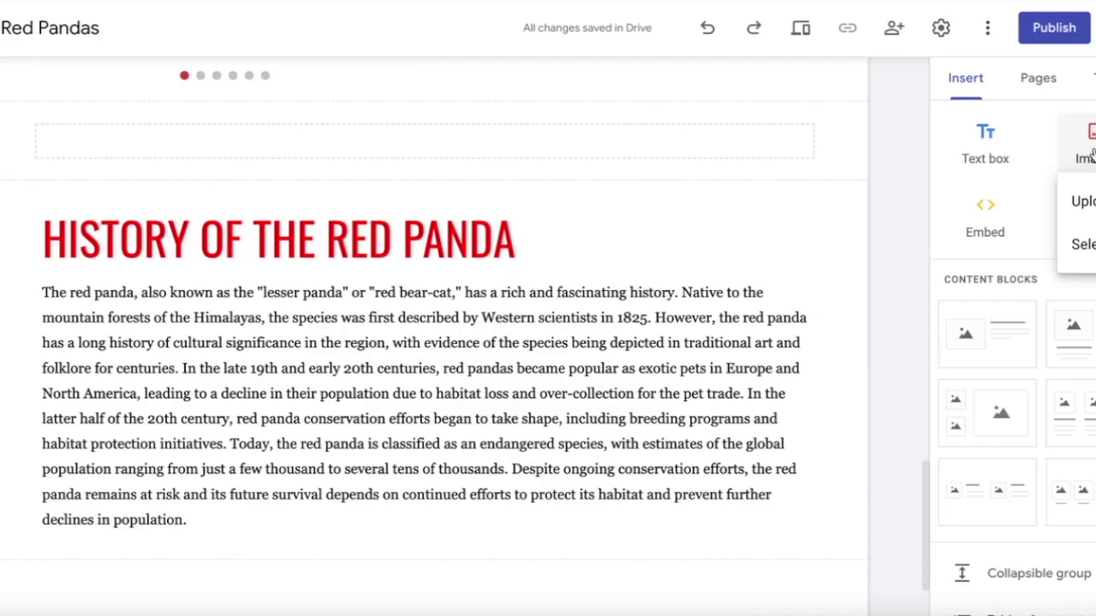
left_click(1084, 243)
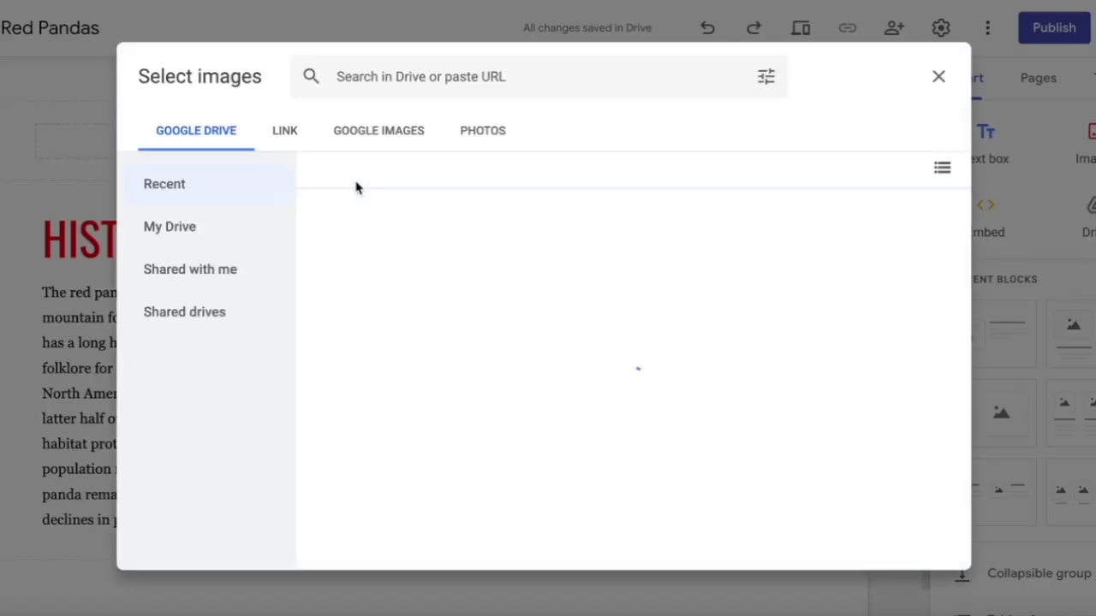
left_click(376, 133)
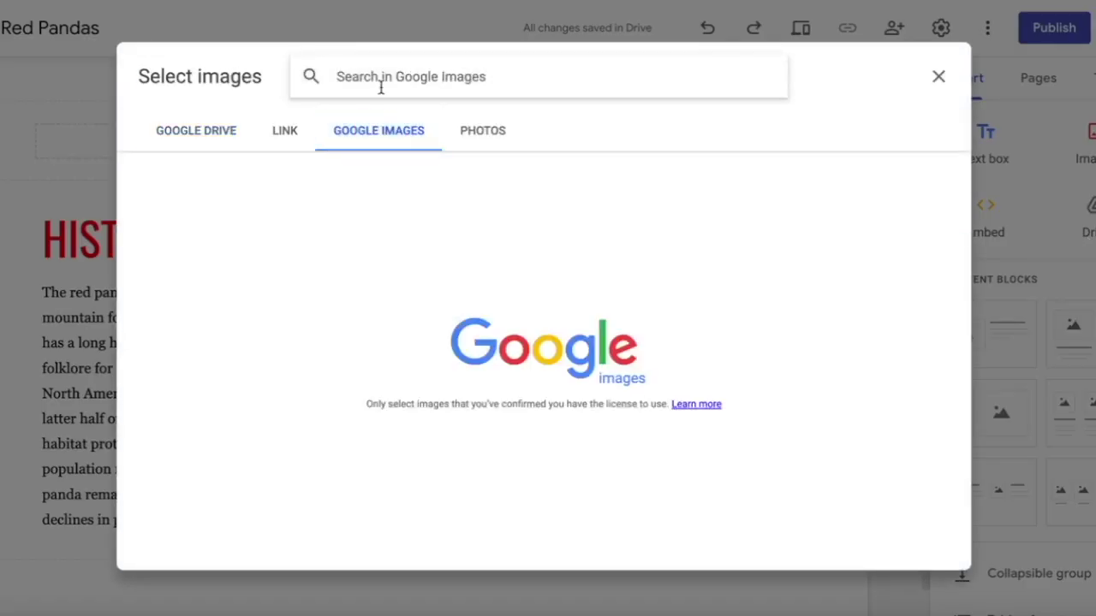
type("red panda")
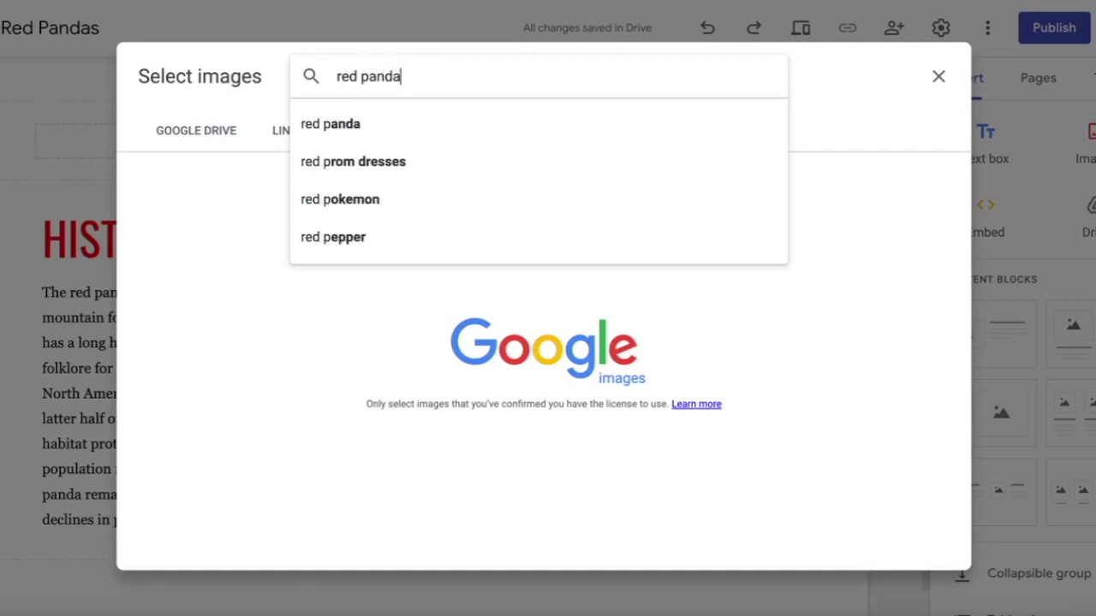
key("Return")
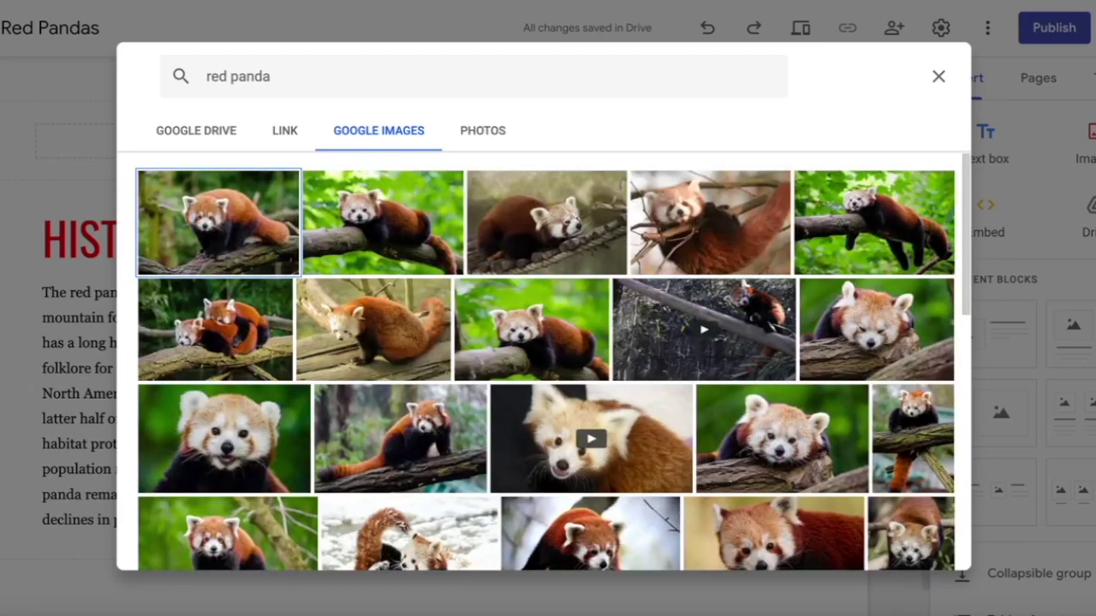
scroll(294, 313, "down", 10)
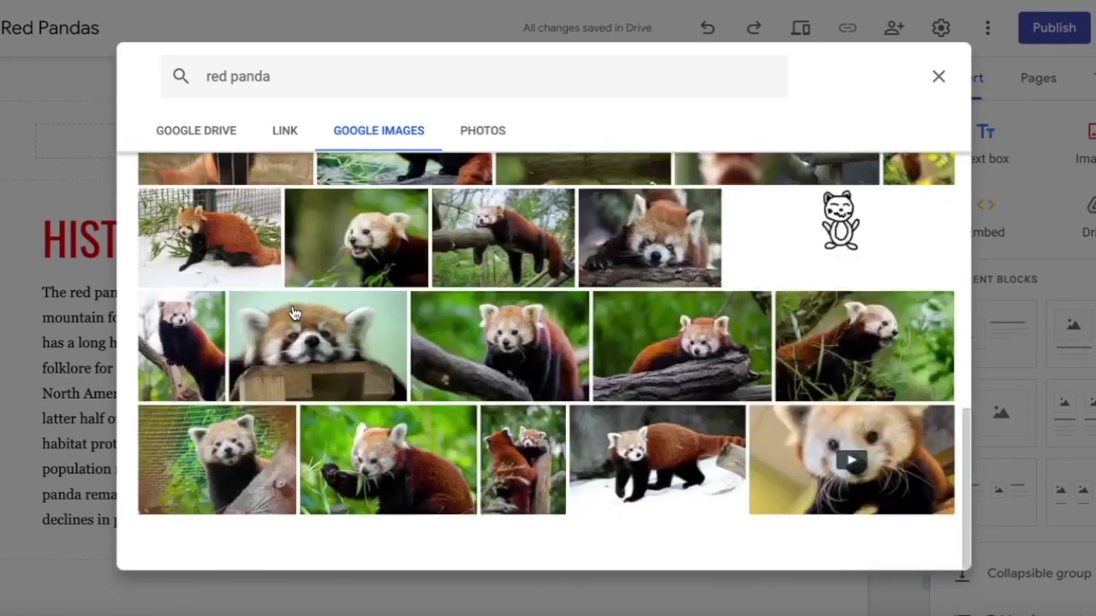
left_click(374, 493)
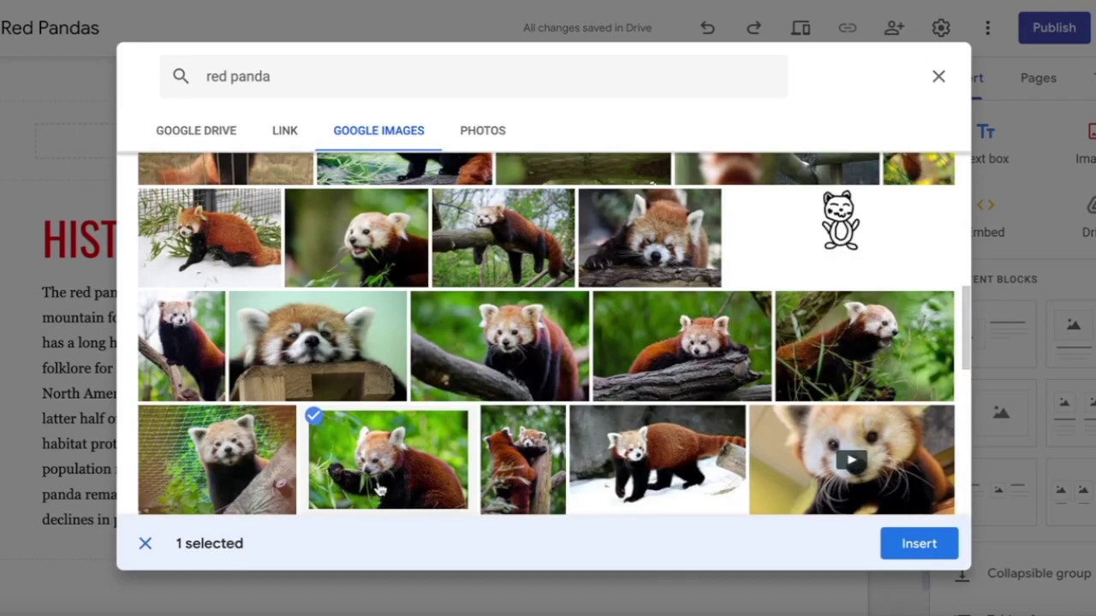
left_click(924, 544)
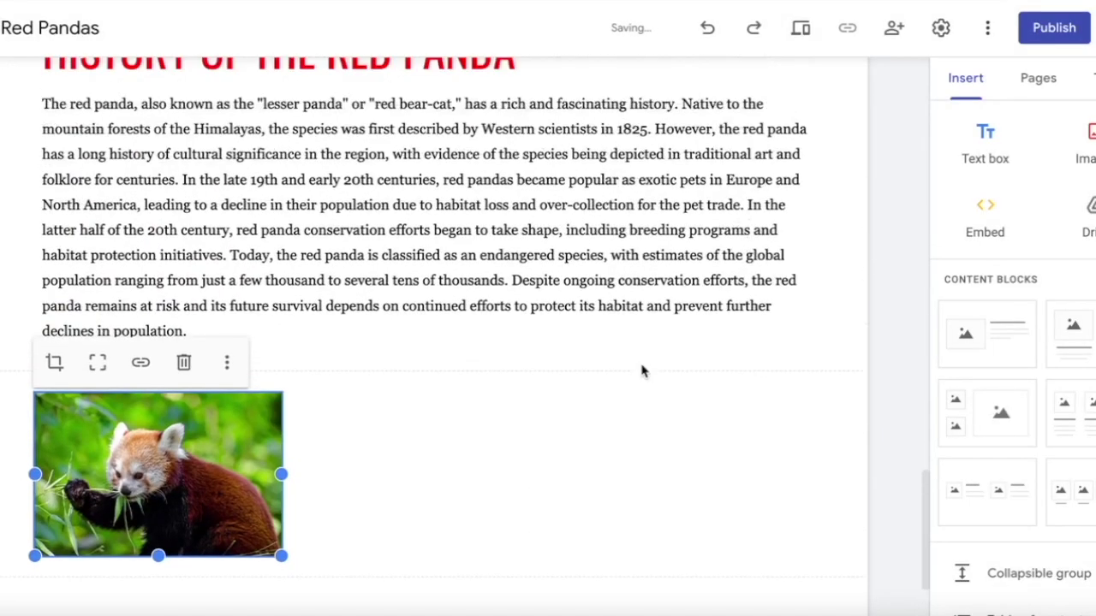
Place the inserted photo to the right of the history text, then widen and heighten it to a roughly square shape.
left_click_drag(254, 506, 575, 219)
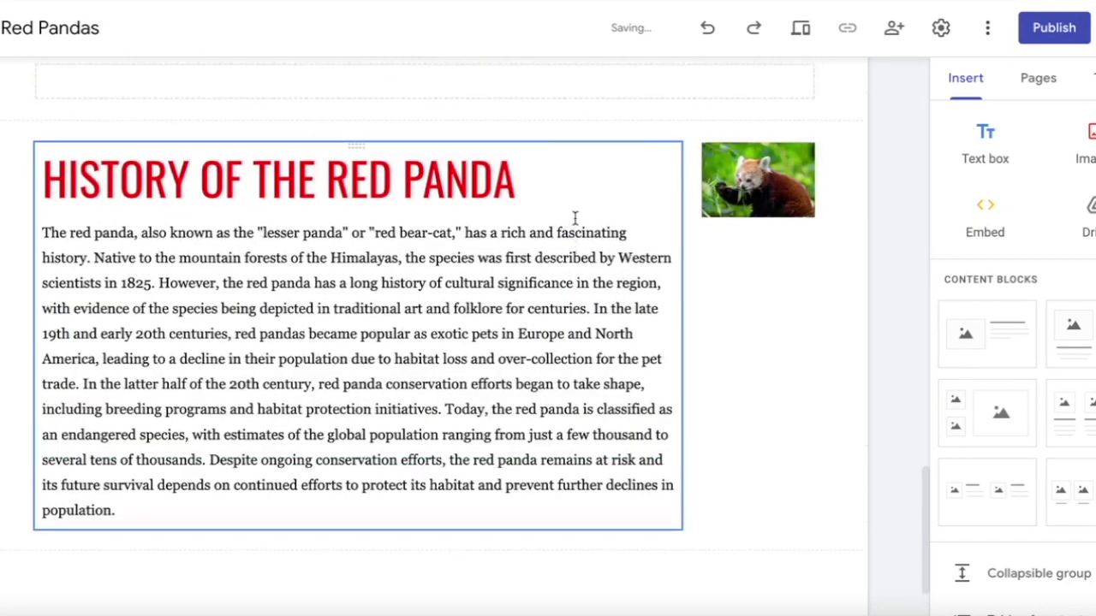
left_click(702, 195)
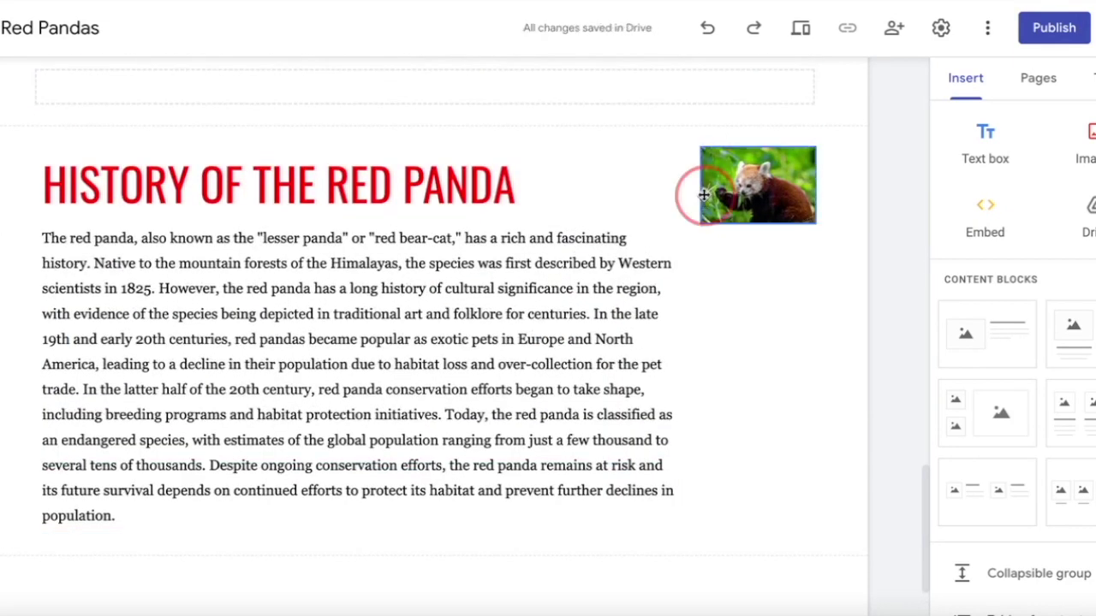
left_click_drag(703, 195, 594, 313)
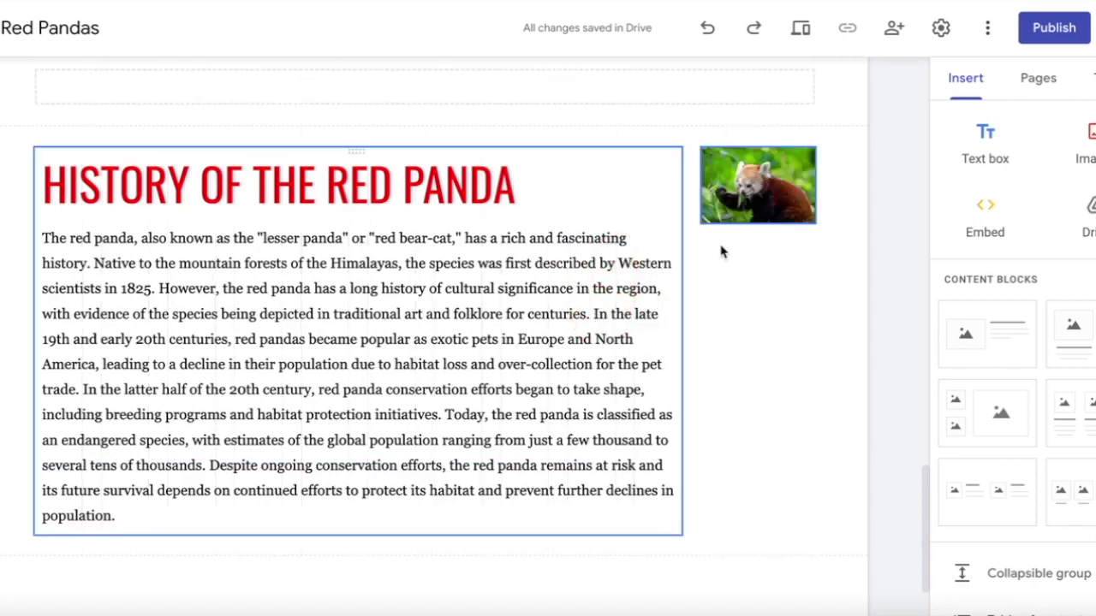
left_click(702, 181)
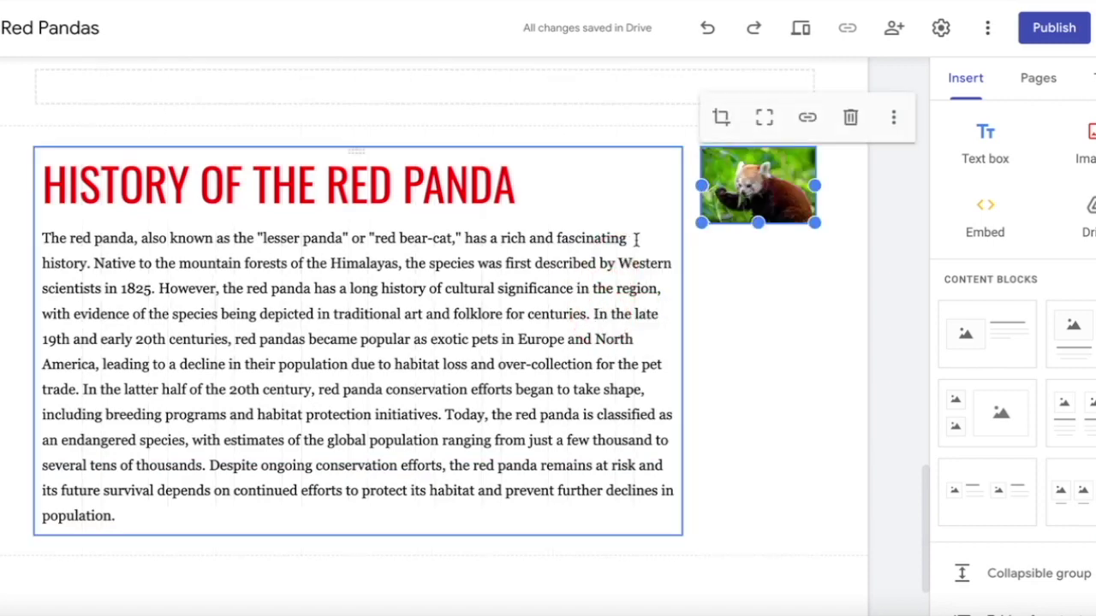
left_click_drag(698, 184, 633, 188)
left_click_drag(726, 224, 723, 332)
left_click(714, 417)
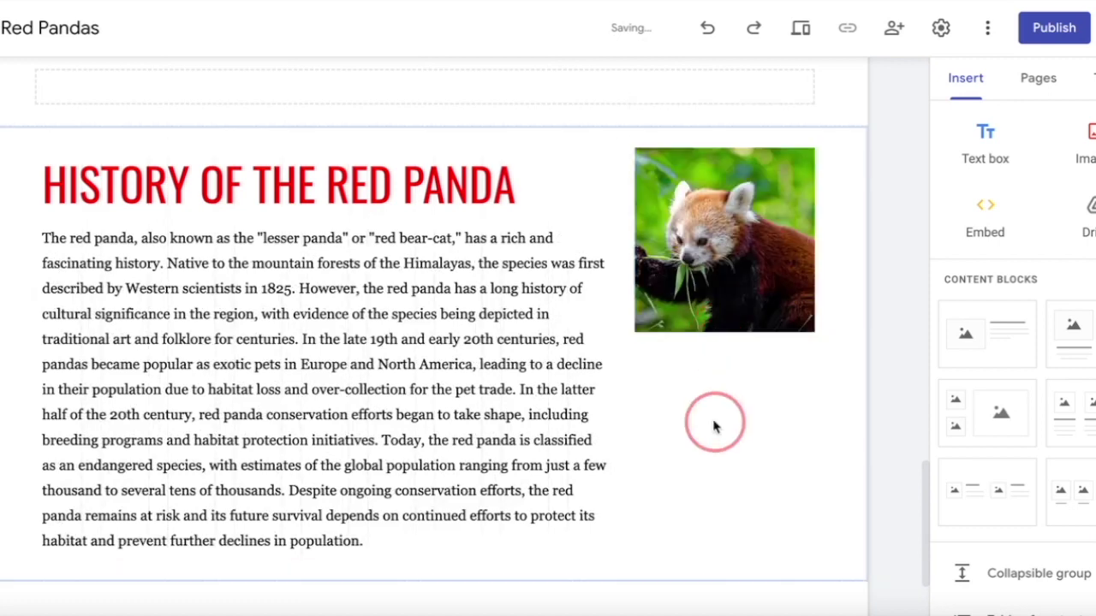
Review the layout of the history section down to the page end and the carousel and spacer above it.
scroll(715, 426, "down", 2)
scroll(714, 427, "down", 2)
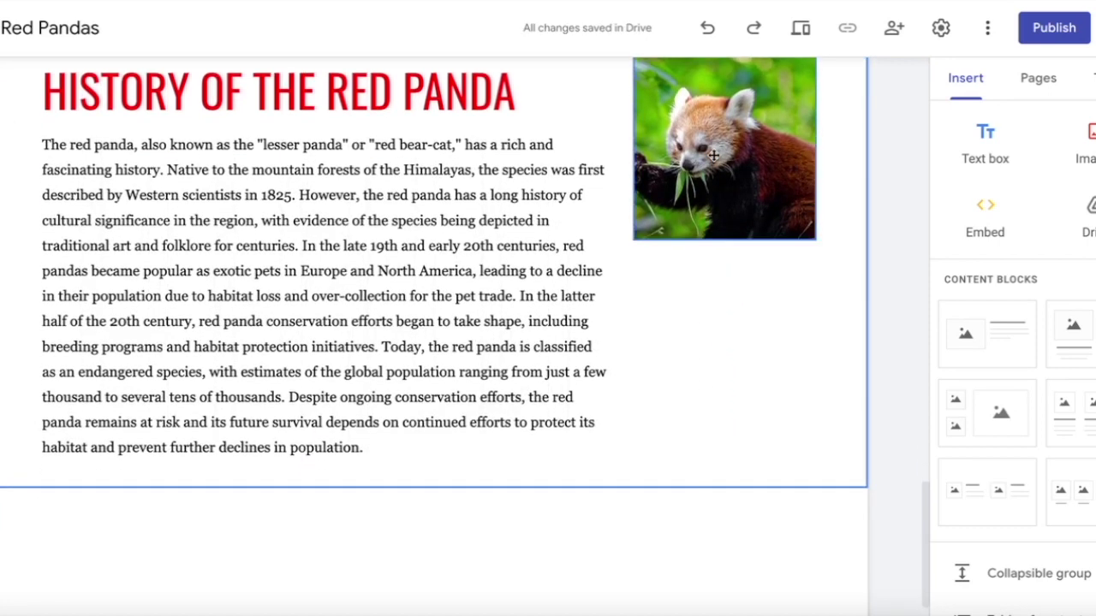
left_click_drag(719, 171, 423, 282)
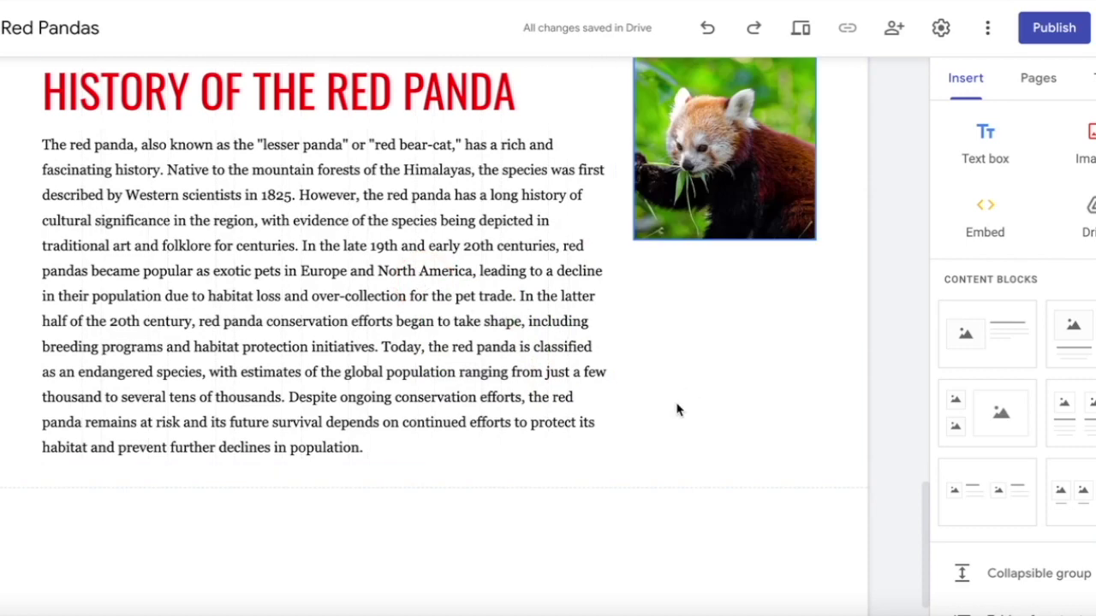
scroll(679, 394, "down", 2)
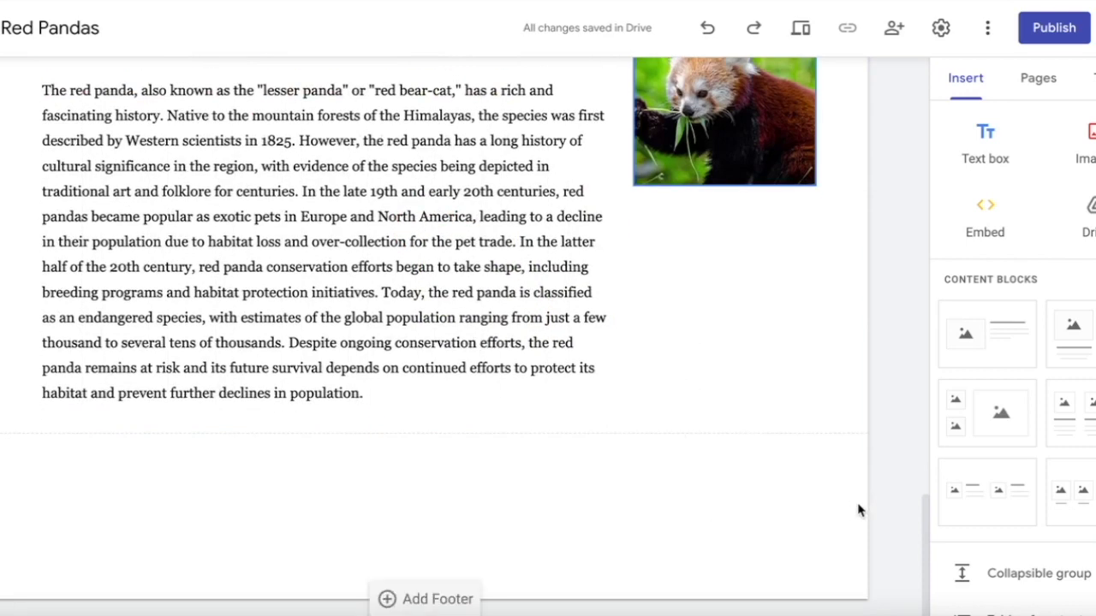
scroll(859, 508, "up", 4)
scroll(859, 510, "up", 10)
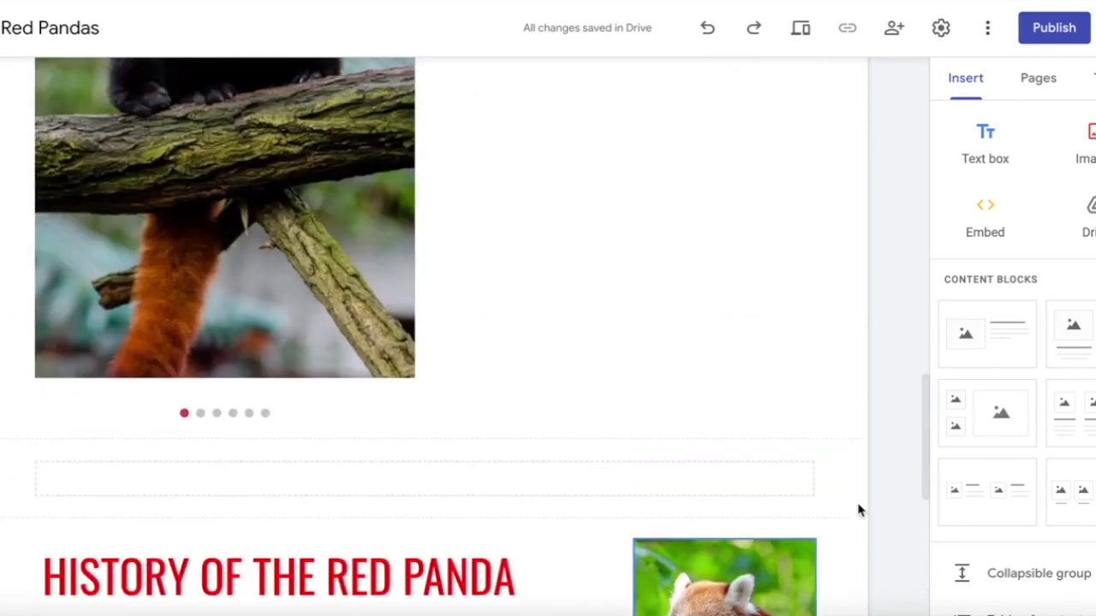
scroll(859, 509, "up", 1)
Examine the available insertable elements, from content blocks and collapsible group to YouTube, Map, Slides, Forms and Charts.
scroll(858, 508, "down", 4)
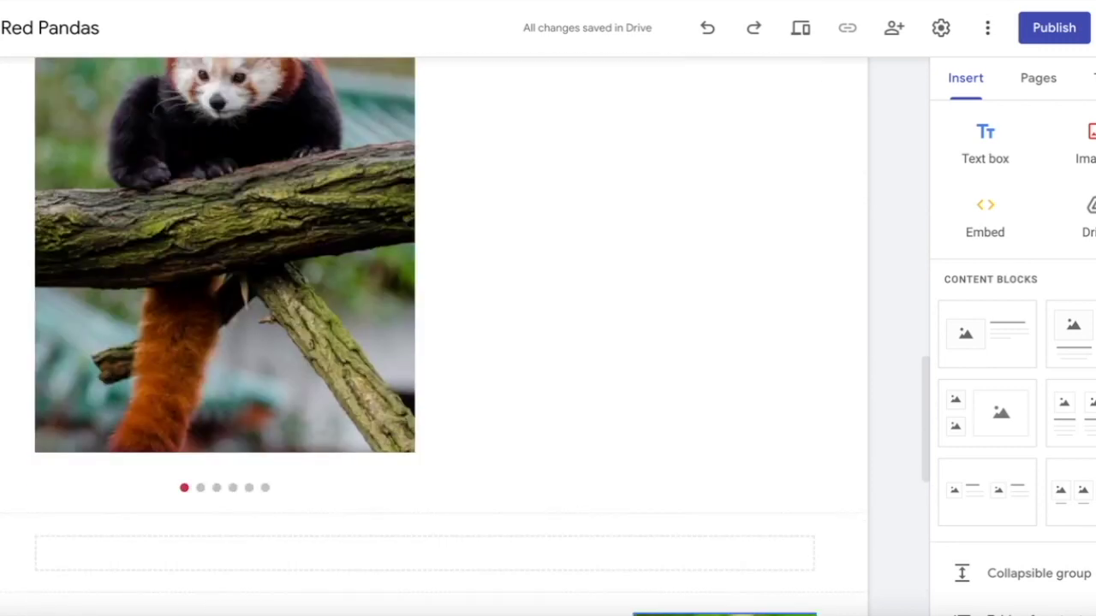
scroll(1027, 525, "down", 4)
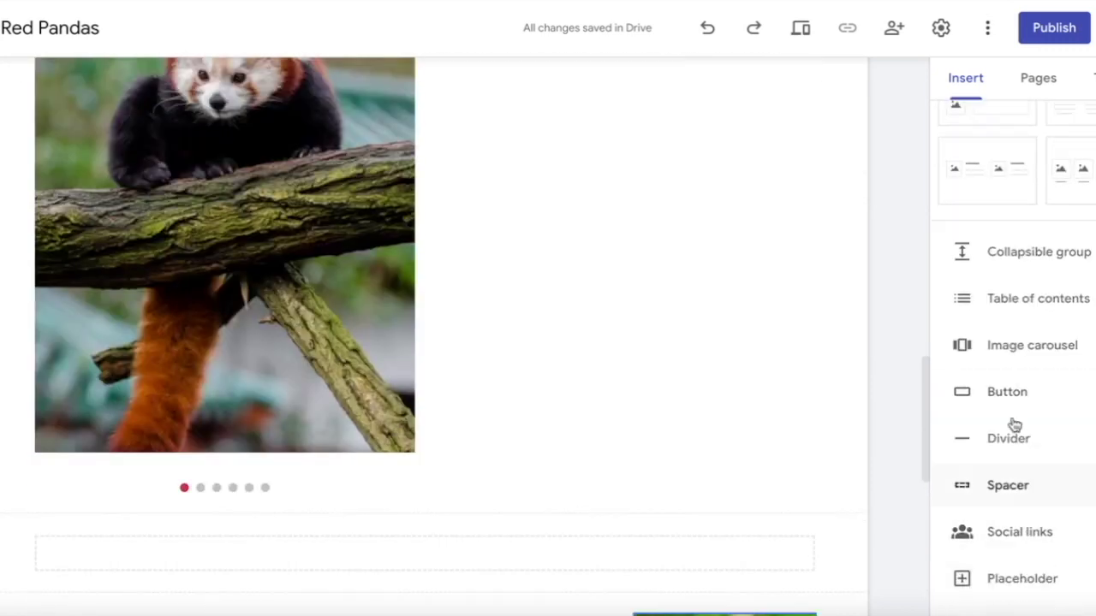
scroll(1008, 440, "down", 3)
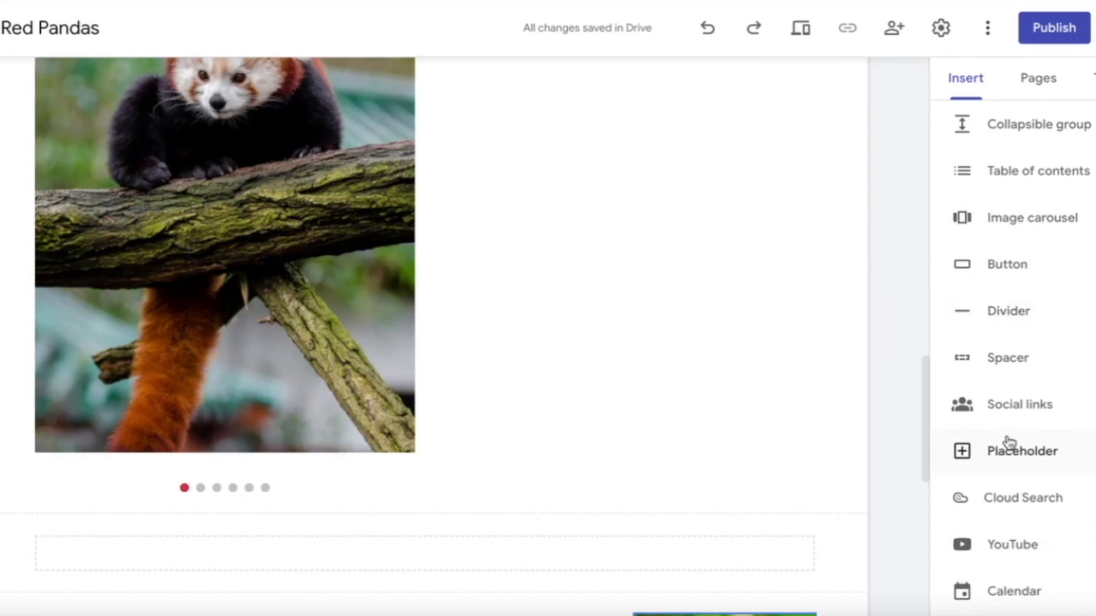
scroll(1008, 442, "down", 5)
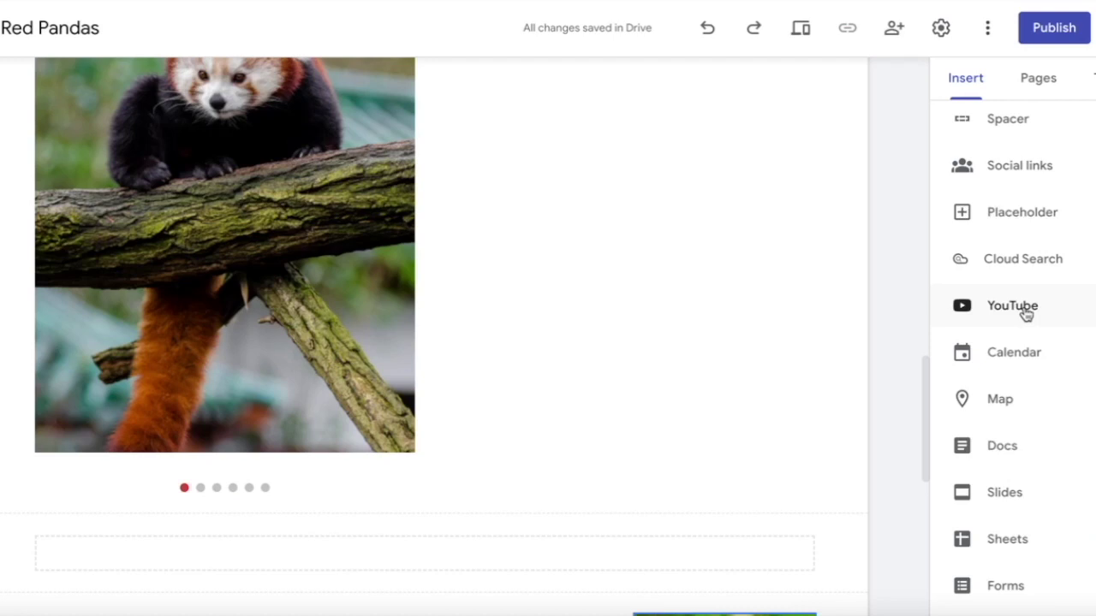
scroll(1023, 360, "down", 1)
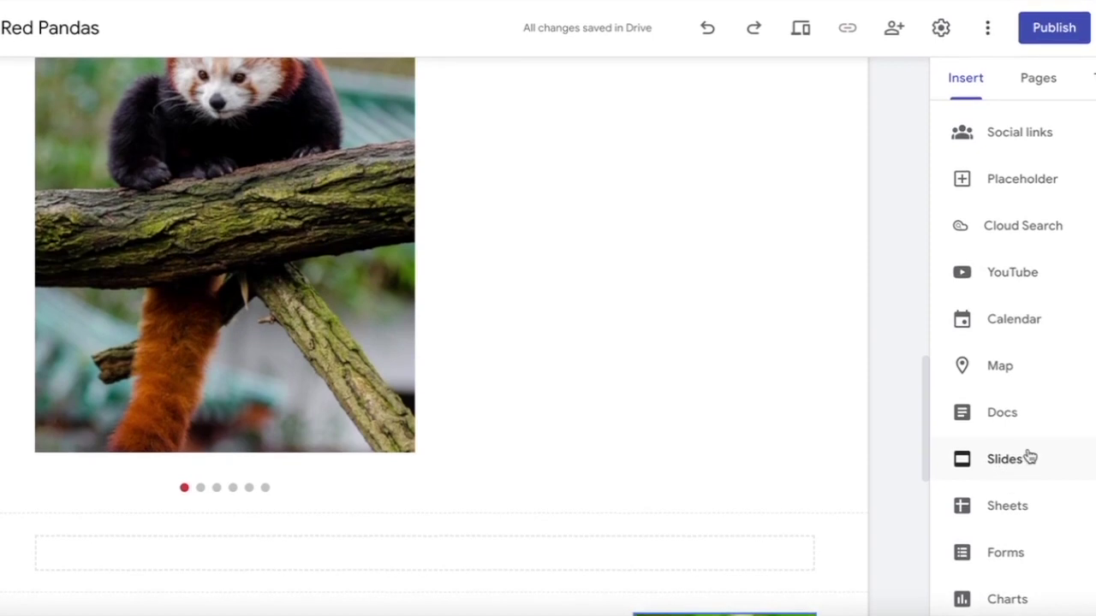
scroll(1022, 484, "up", 4)
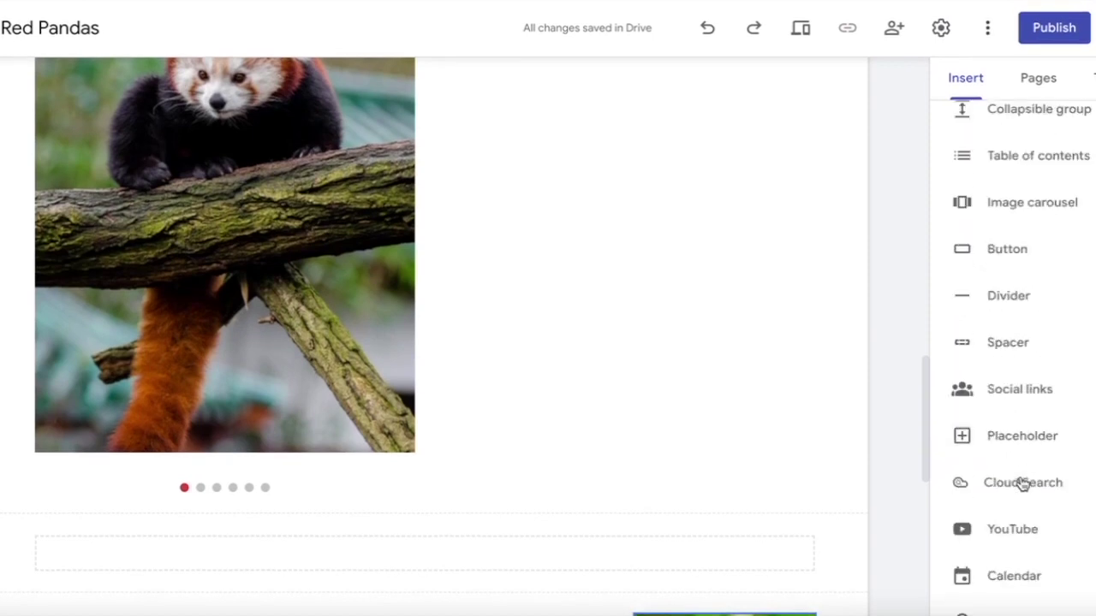
scroll(1035, 382, "down", 4)
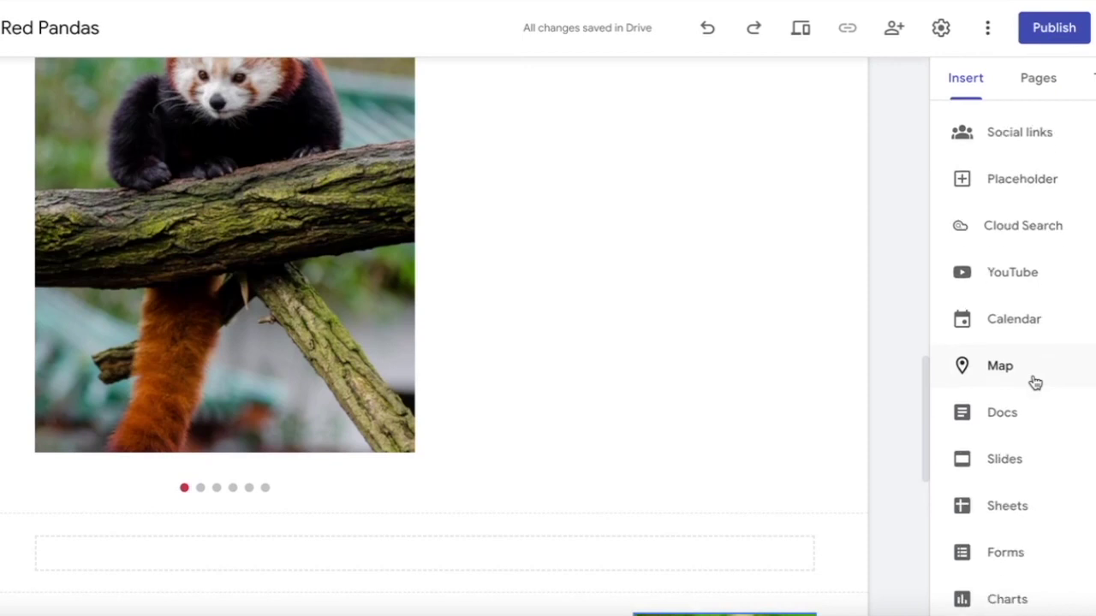
scroll(1034, 382, "up", 8)
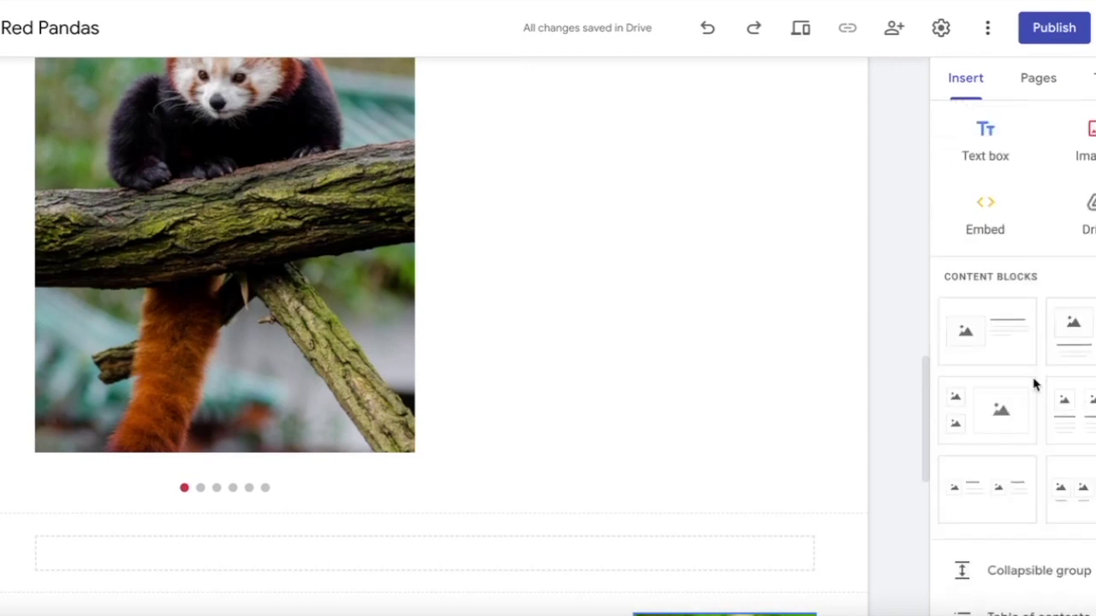
scroll(1035, 385, "down", 8)
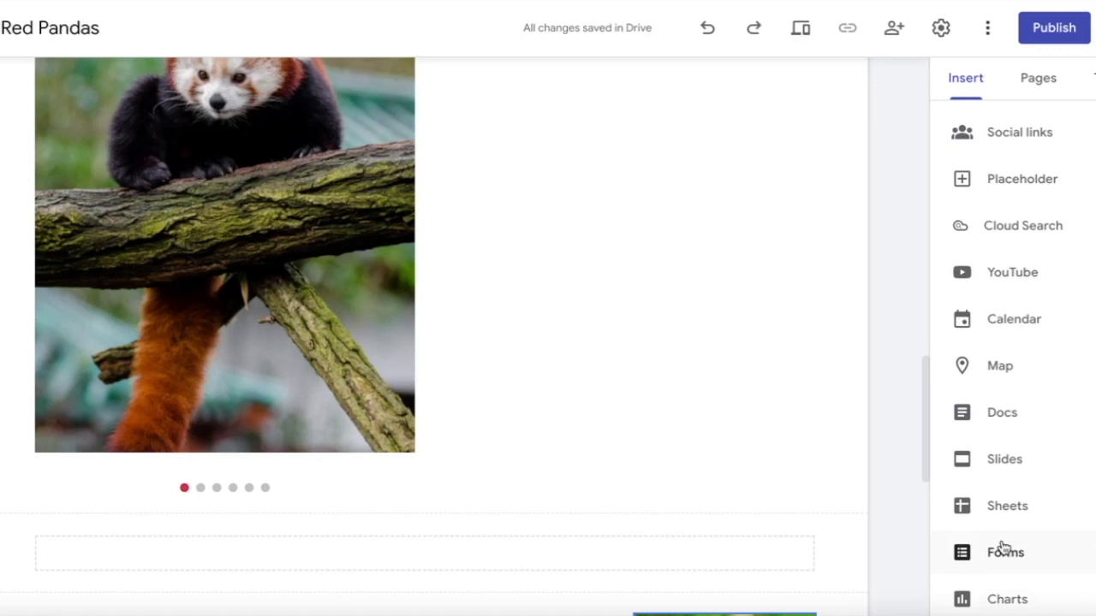
scroll(1003, 548, "up", 8)
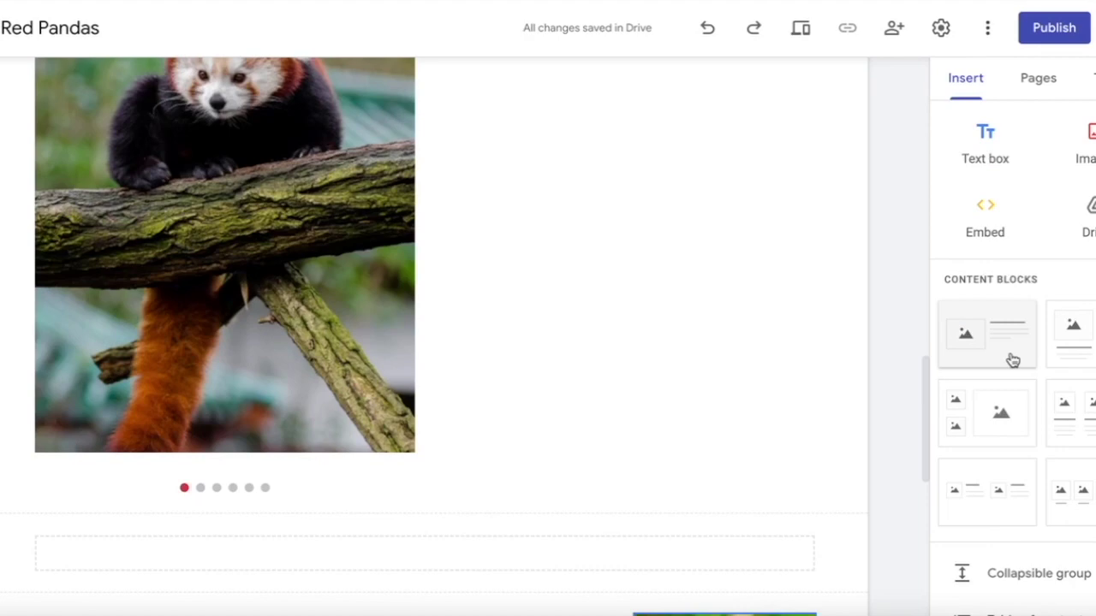
Return to the page header and open the site preview.
scroll(876, 263, "up", 10)
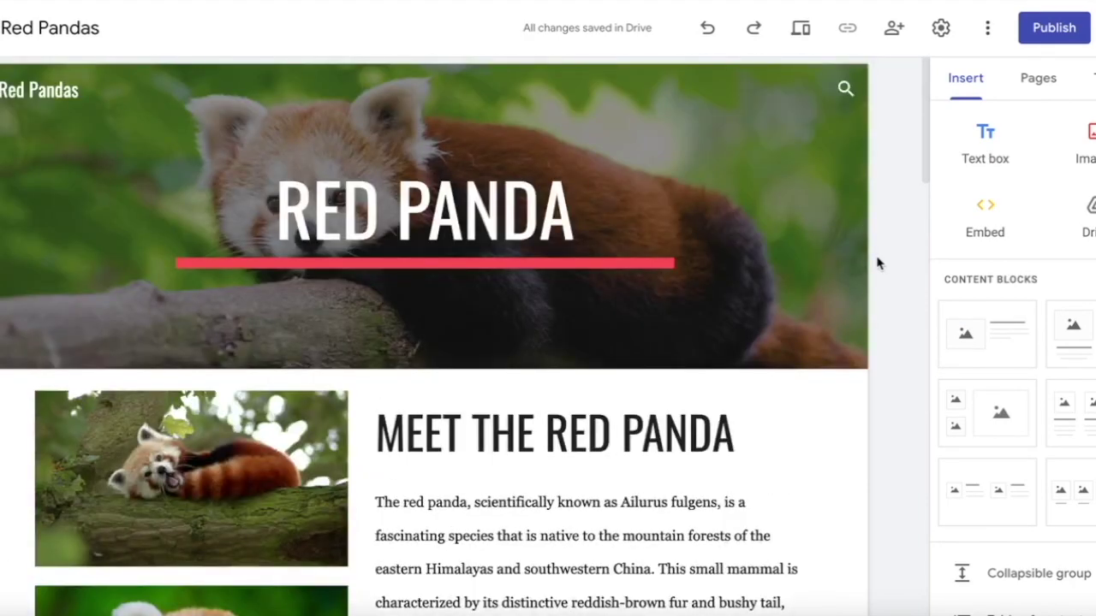
left_click(803, 31)
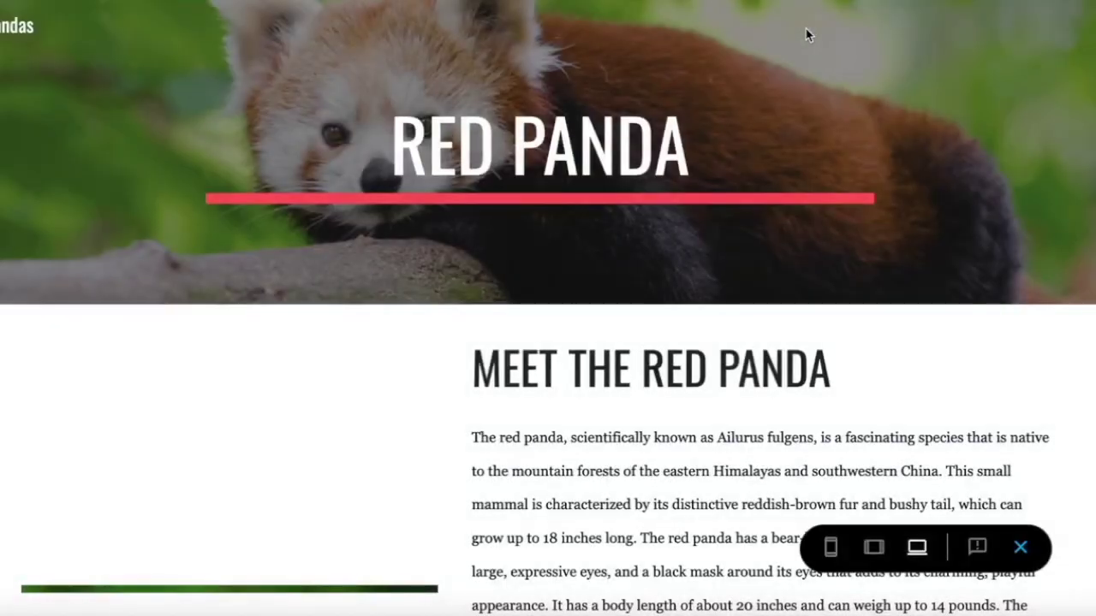
Review the previewed page from the header through the image carousel to the history section, then return to the editor.
scroll(792, 180, "down", 3)
scroll(790, 180, "down", 15)
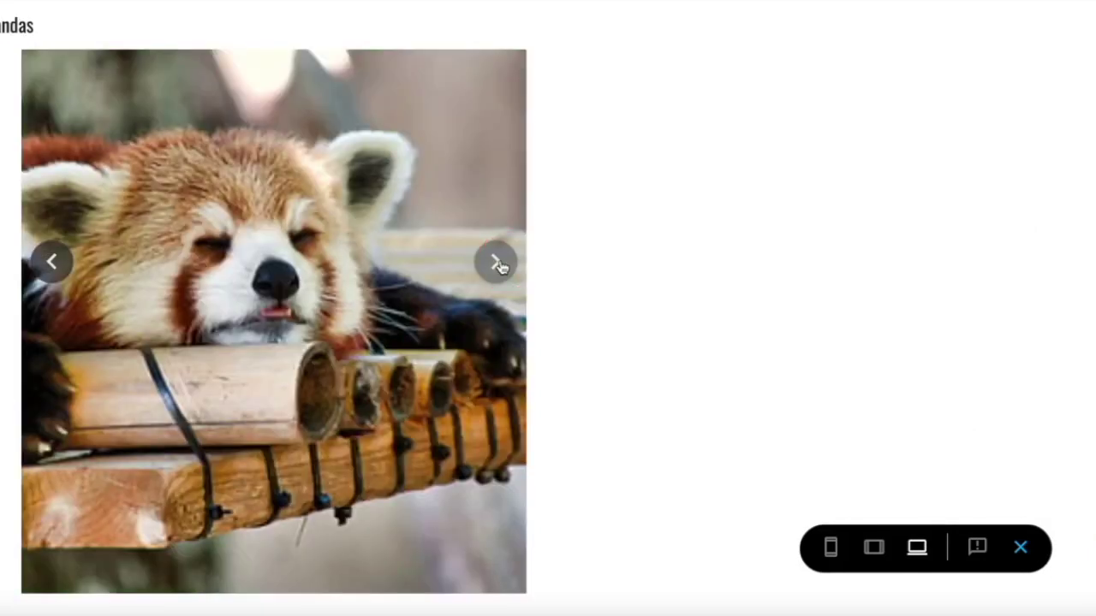
scroll(471, 264, "down", 6)
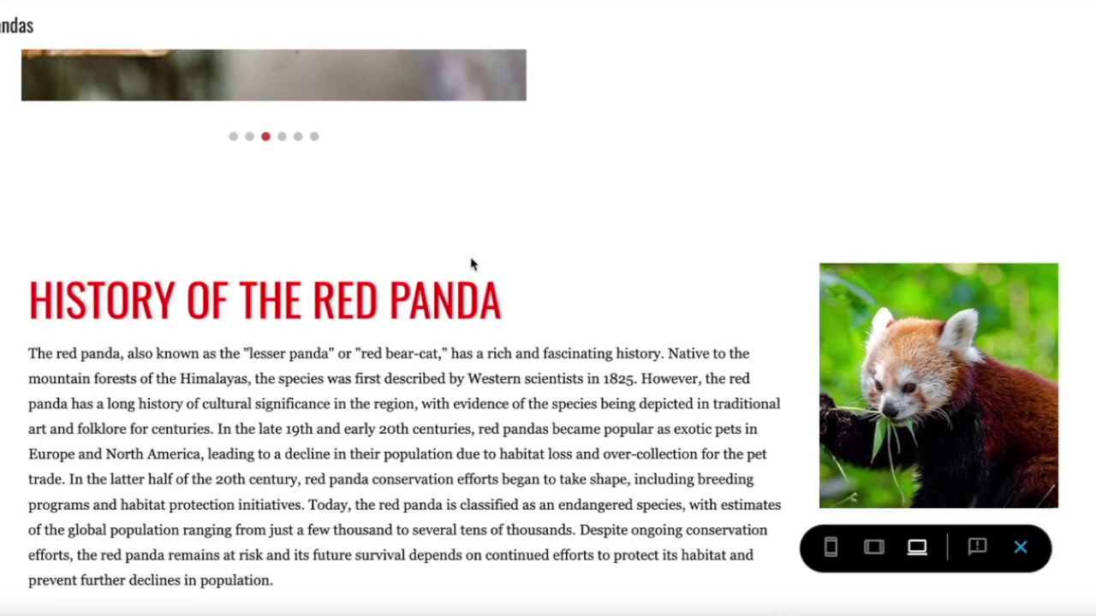
scroll(470, 264, "up", 15)
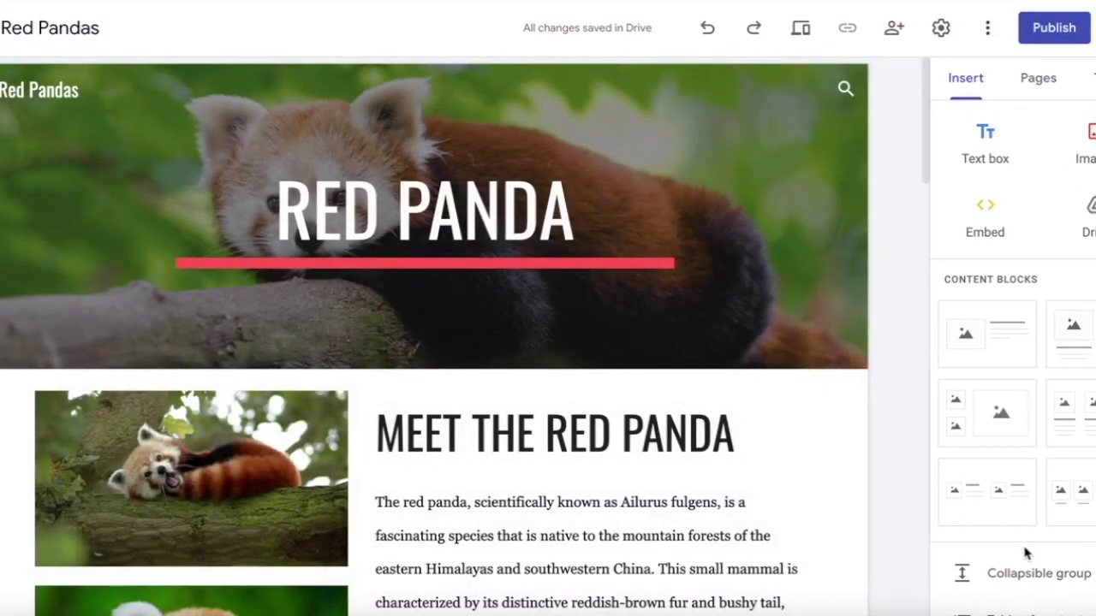
Publish the site with the web address redpandas.
left_click(1031, 27)
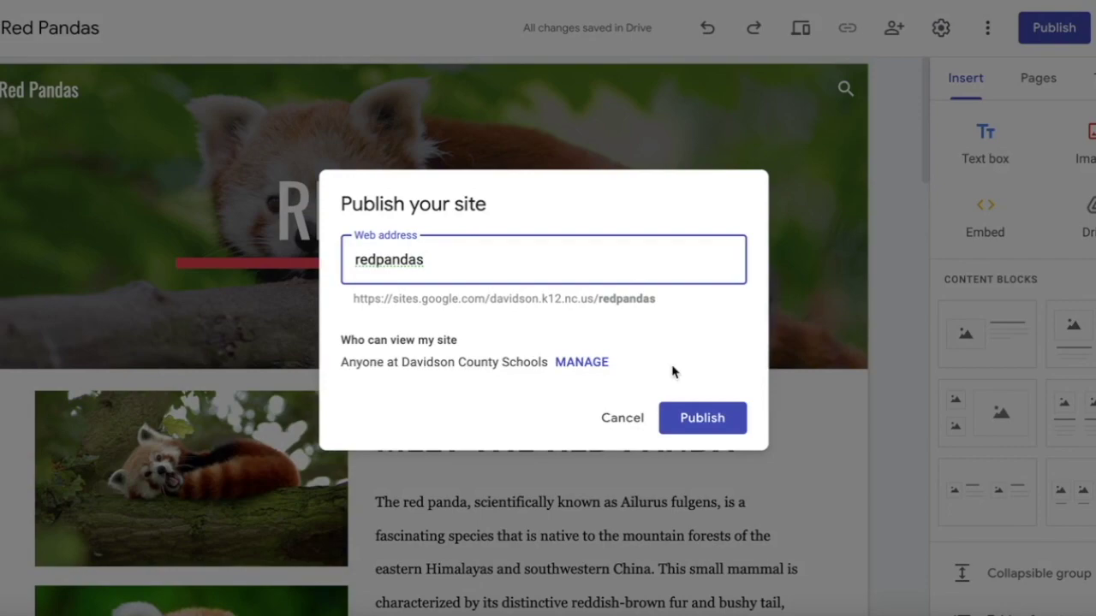
left_click(721, 425)
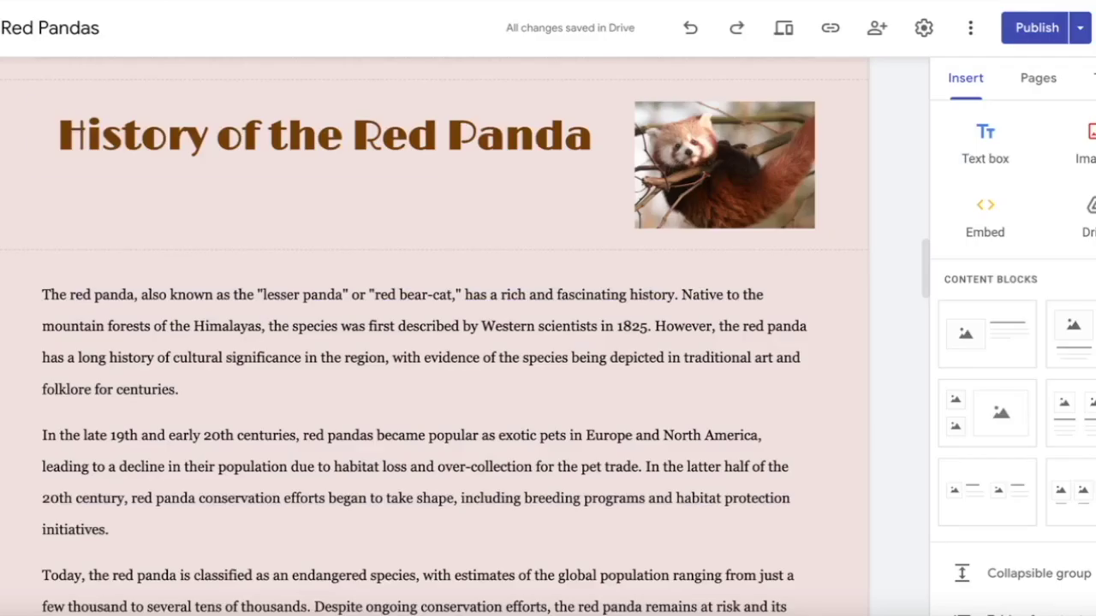
Examine the finished example site's history, giant panda comparison and Save the Red Panda sections, then its carousel and header.
scroll(396, 287, "down", 10)
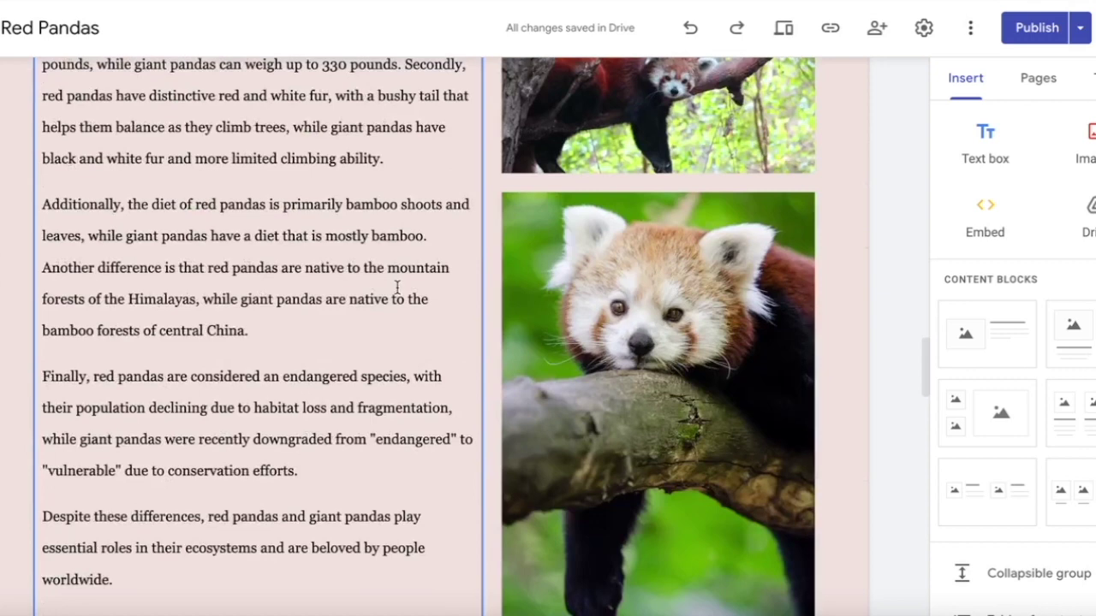
scroll(396, 287, "down", 3)
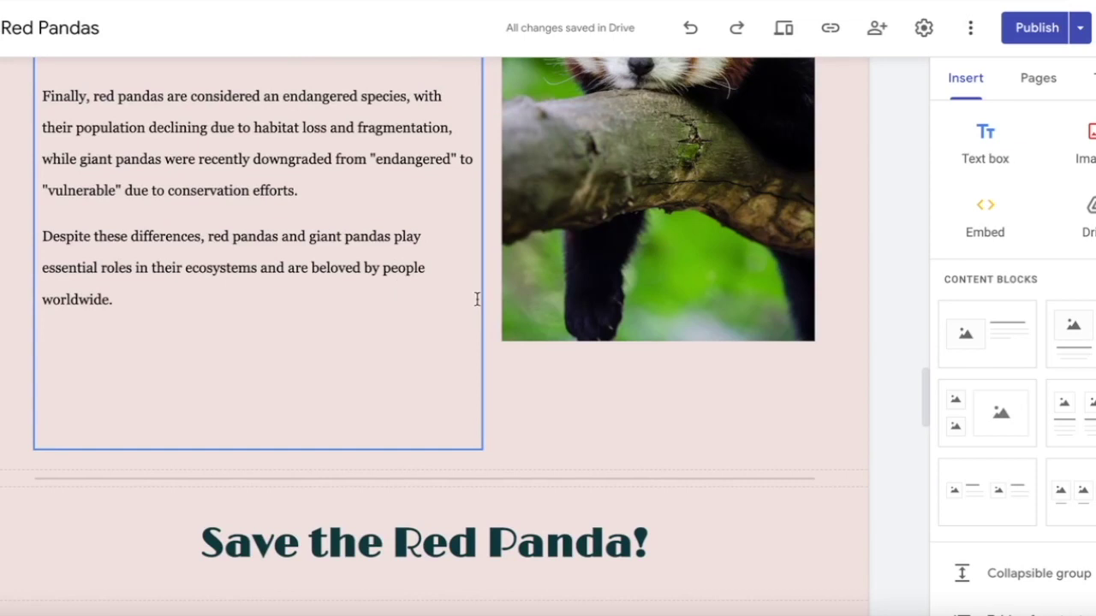
scroll(548, 351, "up", 10)
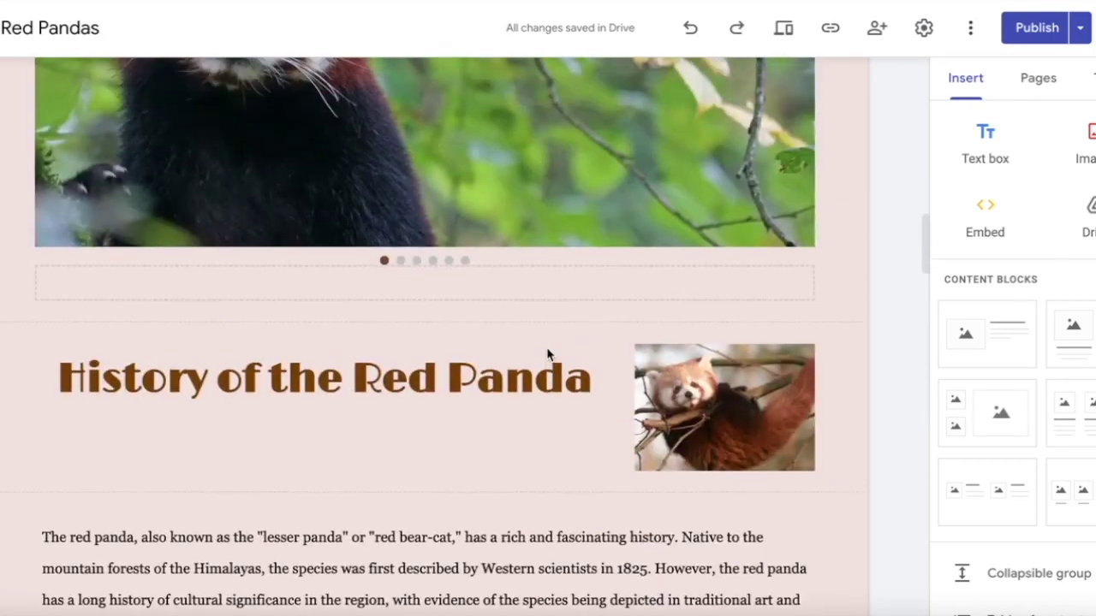
scroll(547, 349, "up", 10)
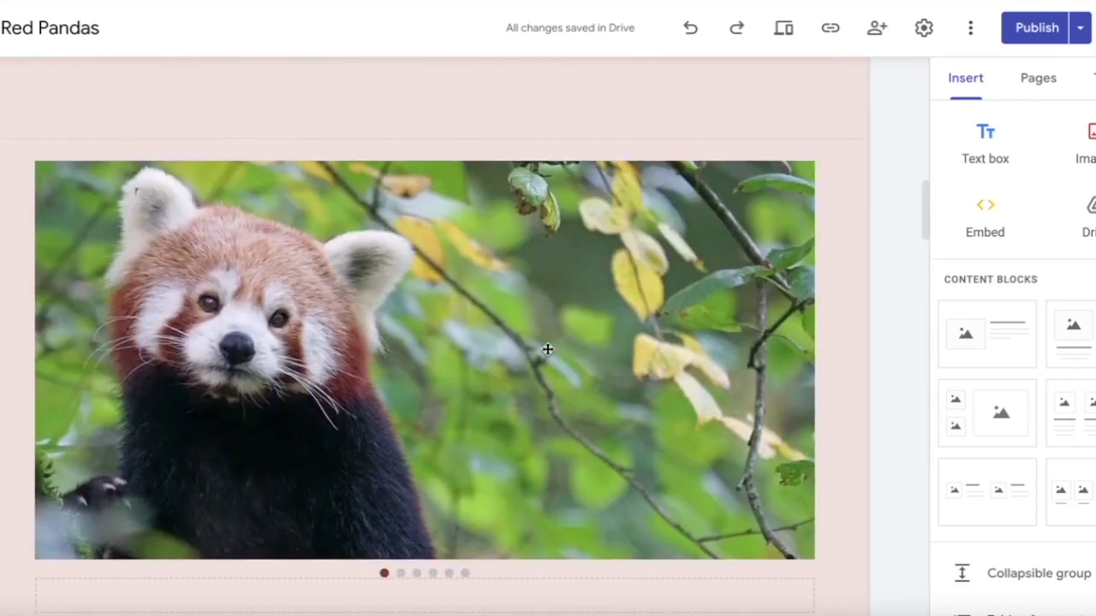
scroll(547, 348, "up", 10)
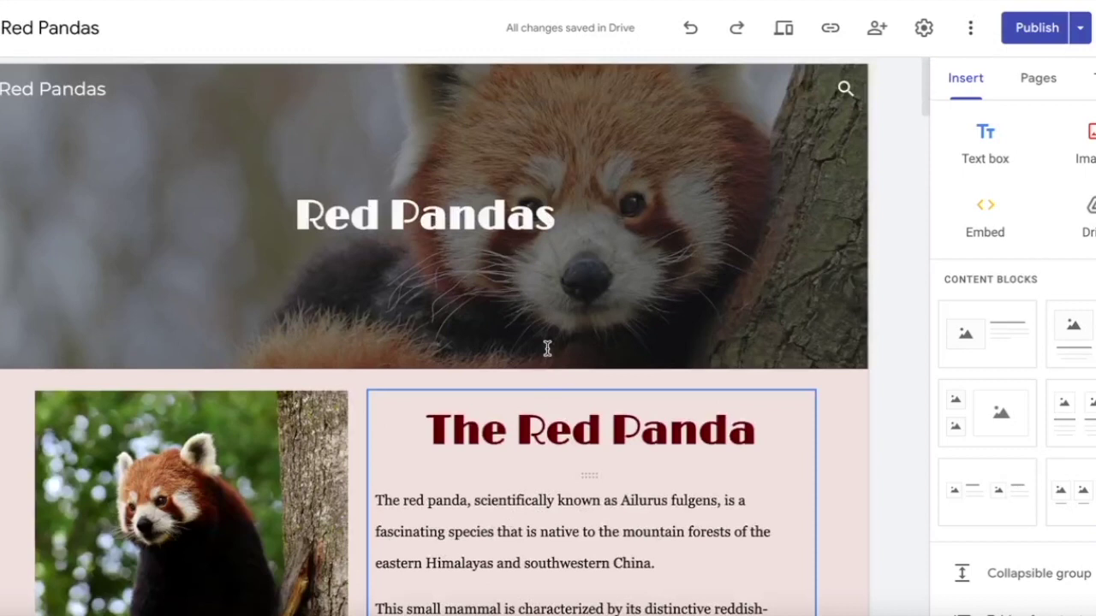